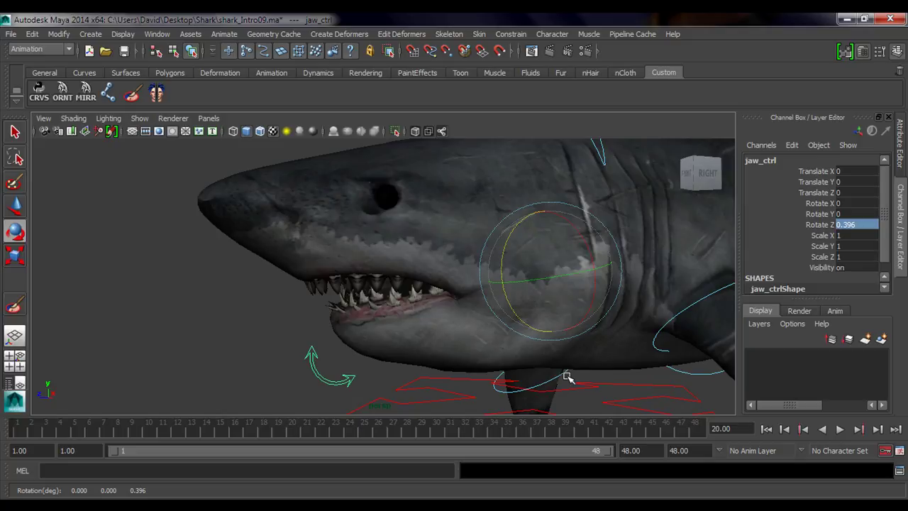
Reset the jaw control's Rotate Z to 0 after test-rotating the jaw, and deselect the control
mouse_move(568, 376)
middle_down()
mouse_move(600, 376)
mouse_move(562, 377)
middle_up()
alt+right_drag(560, 374, 469, 352)
alt+middle_drag(501, 352, 450, 359)
alt+drag(450, 359, 510, 327)
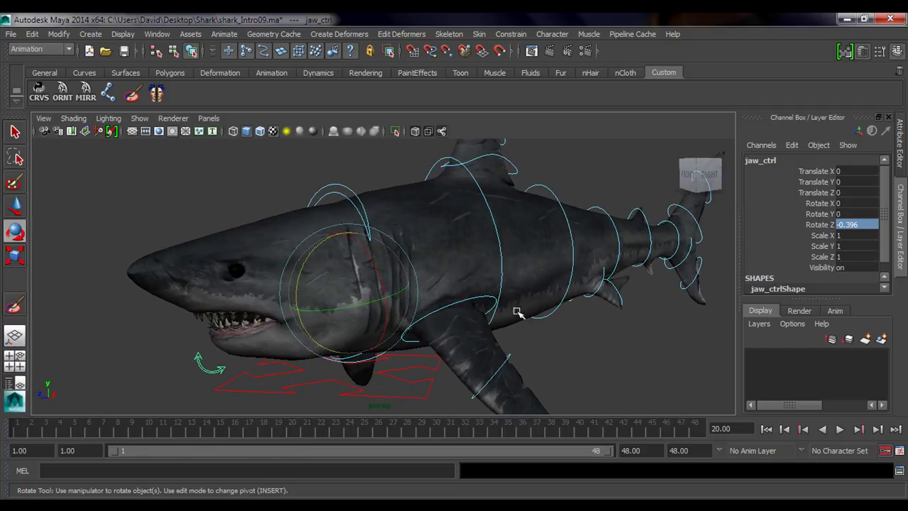
alt+middle_drag(511, 327, 491, 328)
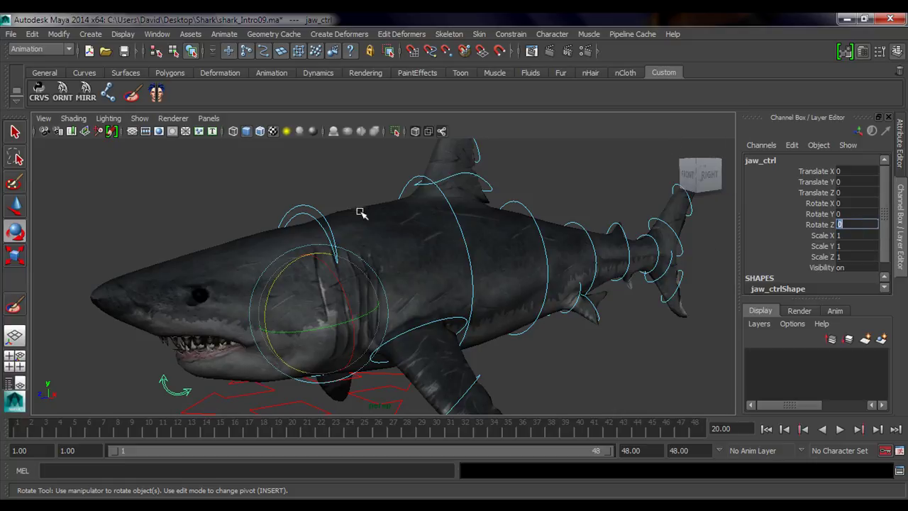
click(232, 191)
Switch the shark from textured to plain shaded display and activate the Select tool
alt+drag(421, 286, 468, 290)
key(5)
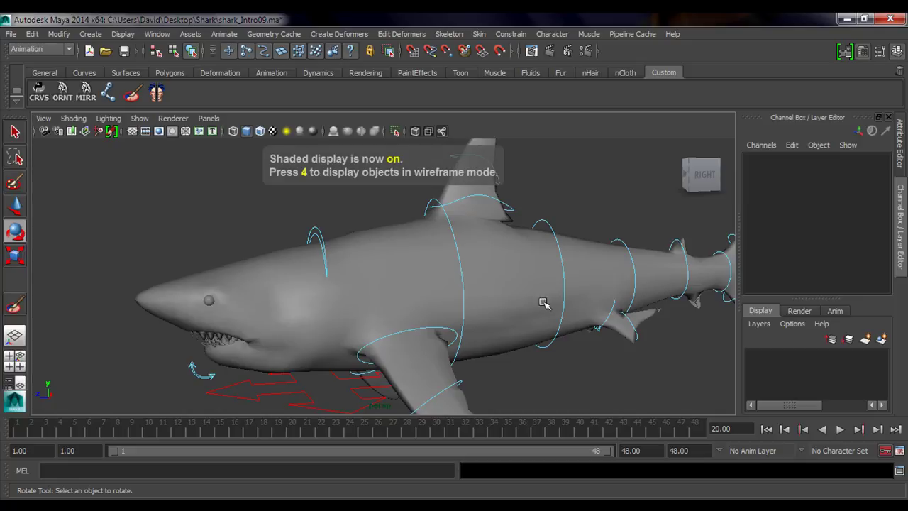
mouse_move(541, 305)
alt+mouse_down()
mouse_move(413, 139)
mouse_move(489, 301)
mouse_move(457, 319)
alt+mouse_up()
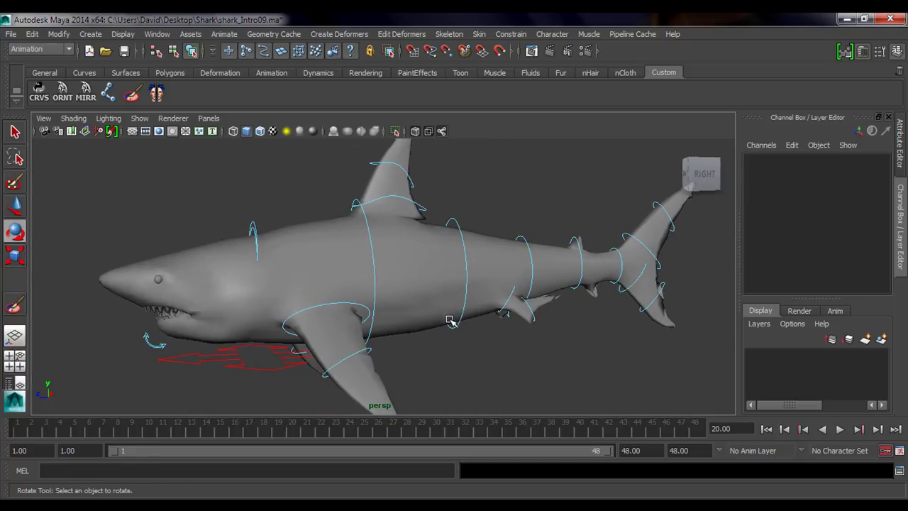
alt+drag(386, 295, 327, 279)
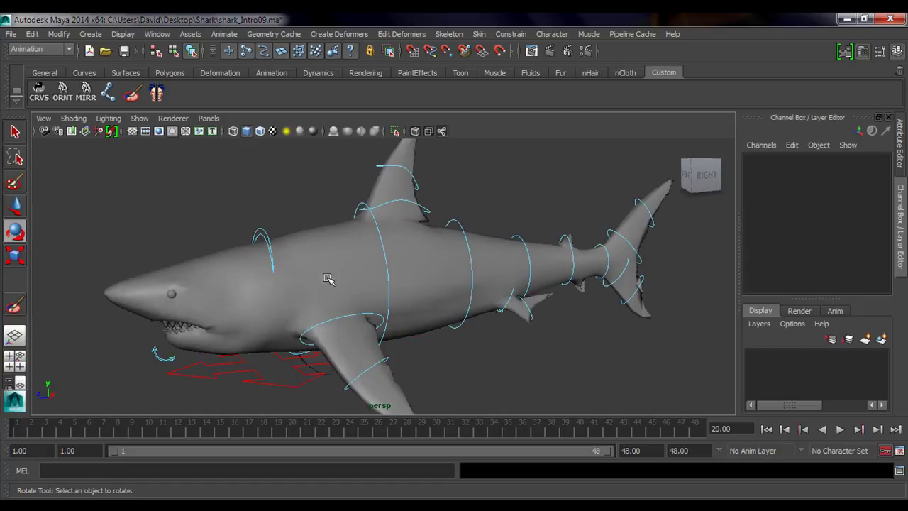
key(q)
alt+drag(445, 274, 436, 310)
alt+drag(305, 295, 338, 308)
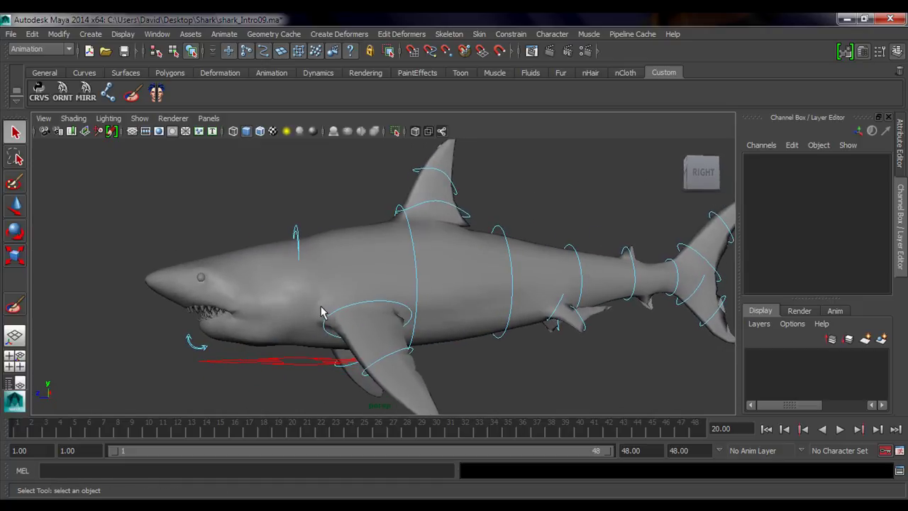
click(169, 35)
mouse_move(176, 57)
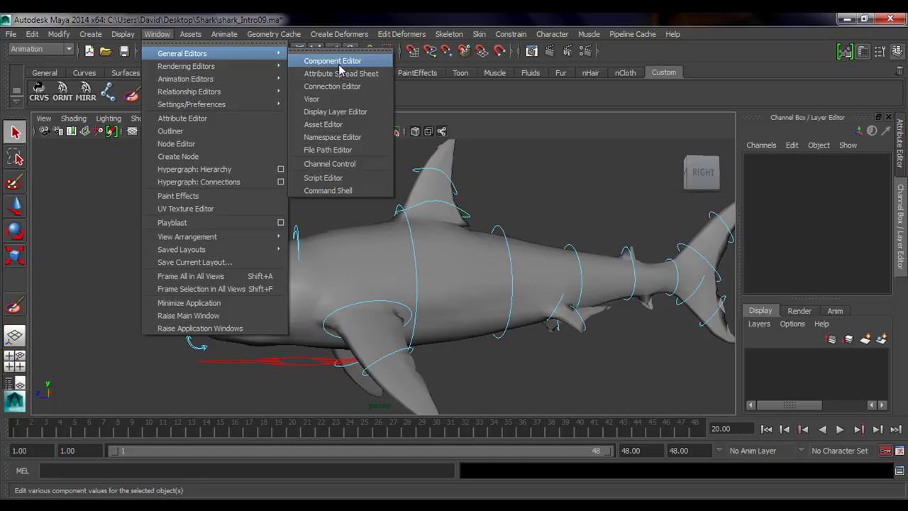
click(242, 15)
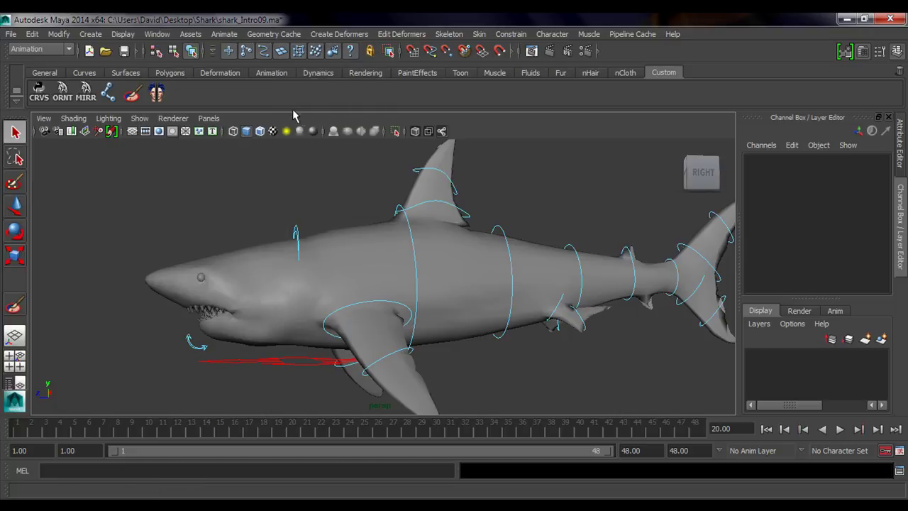
Activate the Paint Skin Weights Tool and examine the shark's body, teeth and mouth corner up close
click(133, 97)
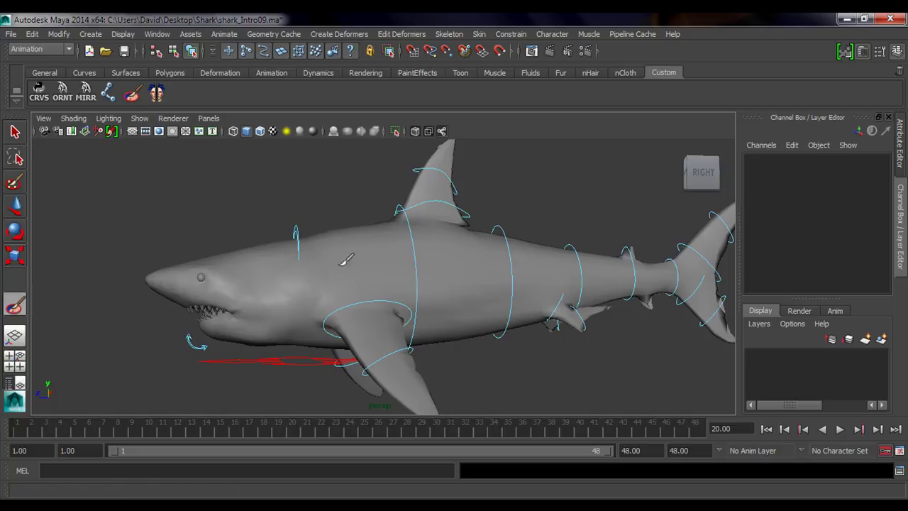
mouse_move(342, 259)
alt+mouse_down()
mouse_move(351, 249)
mouse_move(340, 245)
alt+mouse_up()
alt+middle_drag(359, 246, 388, 263)
alt+drag(390, 262, 370, 263)
alt+middle_drag(431, 289, 412, 271)
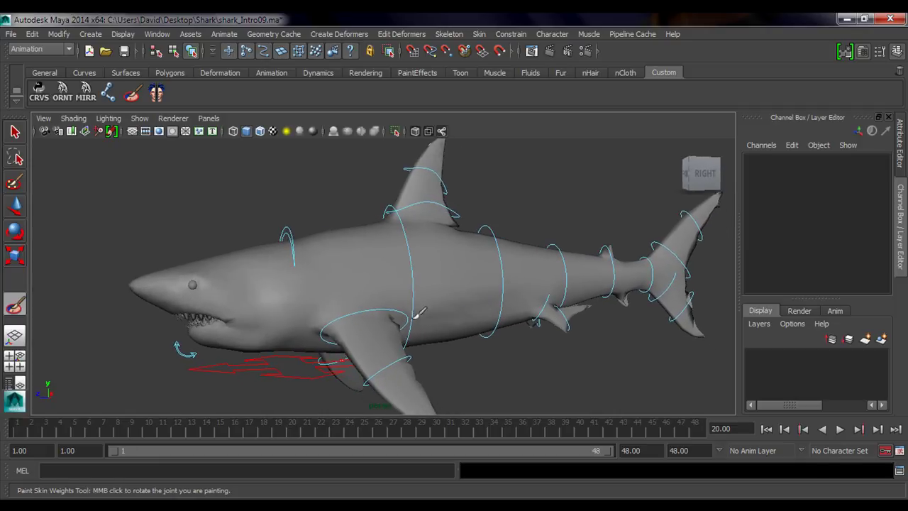
mouse_move(411, 270)
alt+mouse_down()
mouse_move(405, 258)
mouse_move(418, 270)
alt+mouse_up()
alt+middle_drag(418, 270, 497, 283)
alt+right_drag(397, 277, 474, 277)
alt+middle_drag(355, 277, 428, 285)
alt+drag(490, 282, 464, 280)
alt+middle_drag(464, 281, 408, 277)
alt+right_drag(280, 287, 449, 290)
alt+middle_drag(181, 188, 348, 247)
alt+right_drag(348, 247, 287, 244)
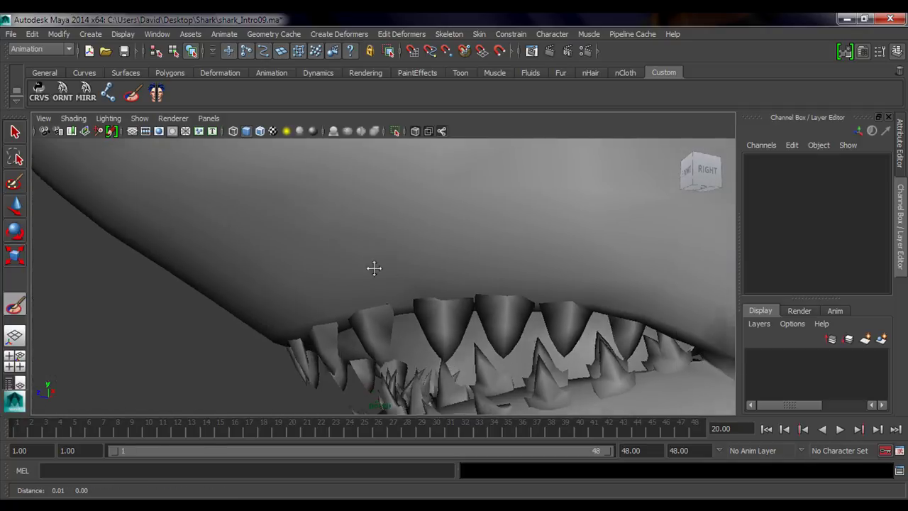
alt+middle_drag(373, 268, 283, 220)
alt+drag(373, 265, 356, 259)
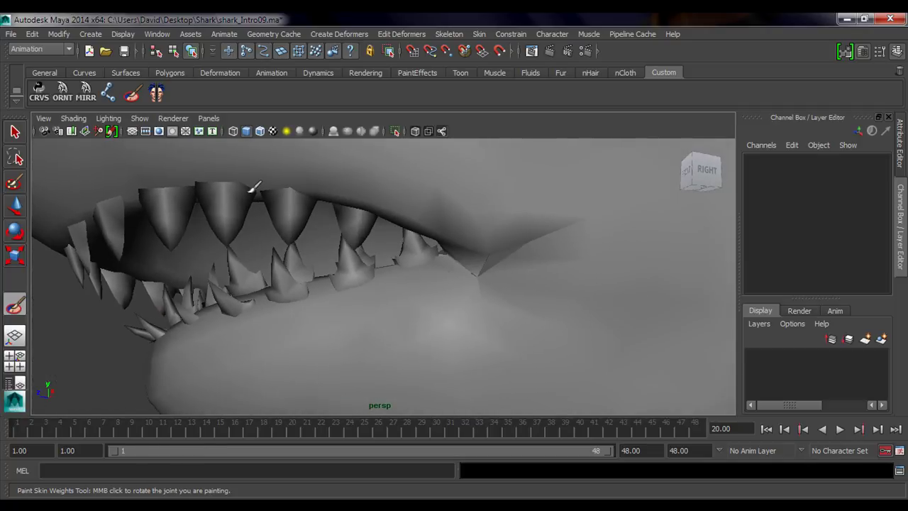
alt+middle_drag(250, 191, 328, 244)
click(153, 36)
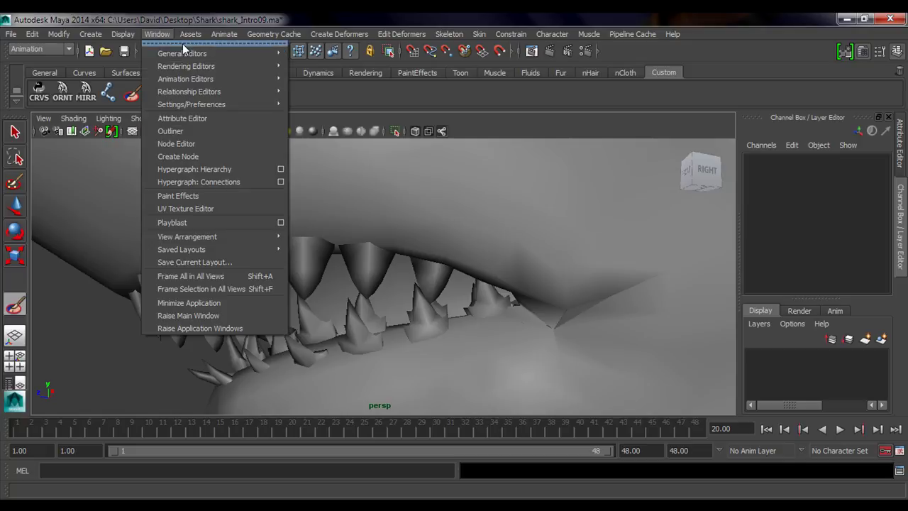
mouse_move(186, 53)
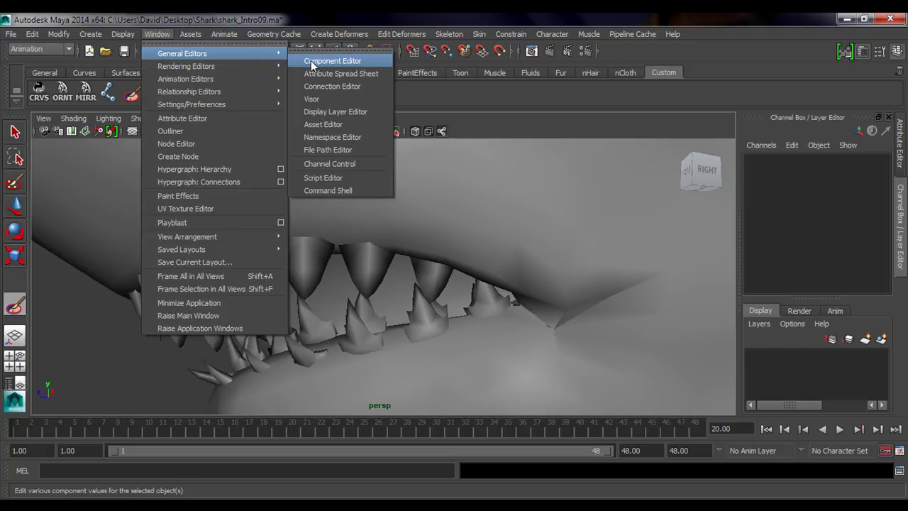
click(215, 20)
Select the shark mesh and activate the Paint Skin Weights Tool on it
alt+middle_drag(470, 239, 412, 245)
alt+right_drag(411, 245, 368, 242)
key(q)
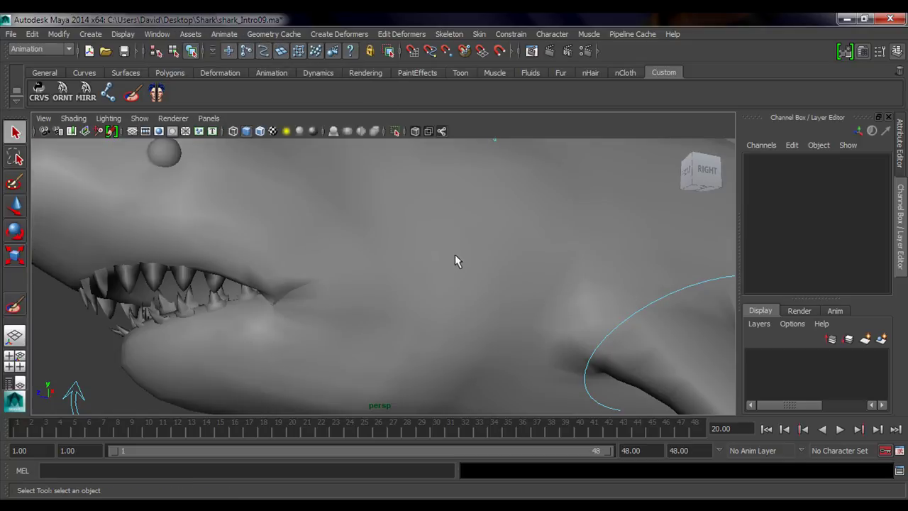
alt+right_drag(456, 260, 401, 242)
click(401, 242)
mouse_move(401, 242)
alt+mouse_down()
mouse_move(395, 273)
mouse_move(414, 281)
alt+mouse_up()
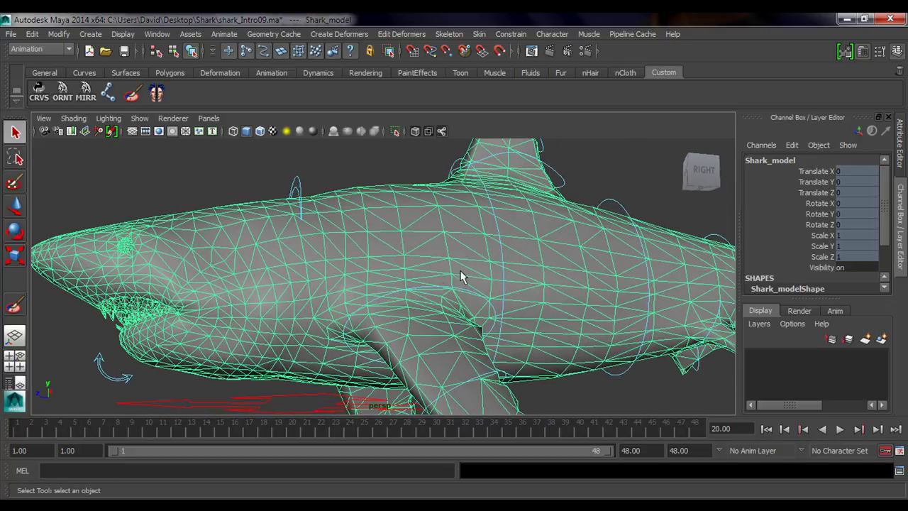
alt+middle_drag(461, 271, 441, 286)
alt+drag(441, 286, 451, 300)
mouse_move(471, 307)
alt+right_down()
mouse_move(482, 309)
mouse_move(433, 312)
alt+right_up()
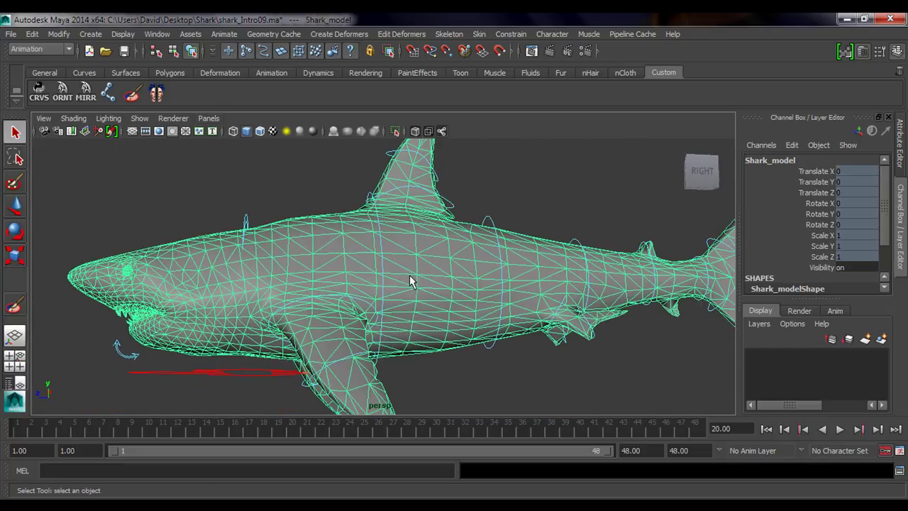
click(132, 93)
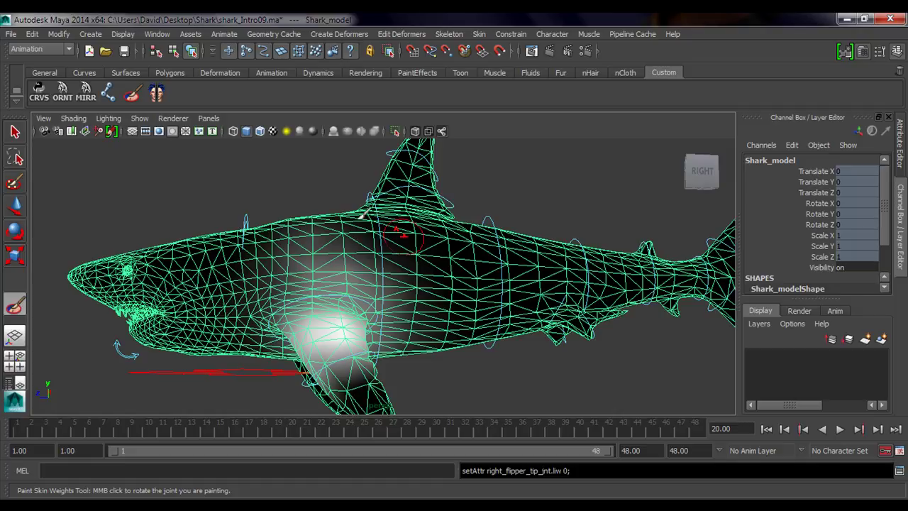
alt+middle_drag(286, 243, 389, 249)
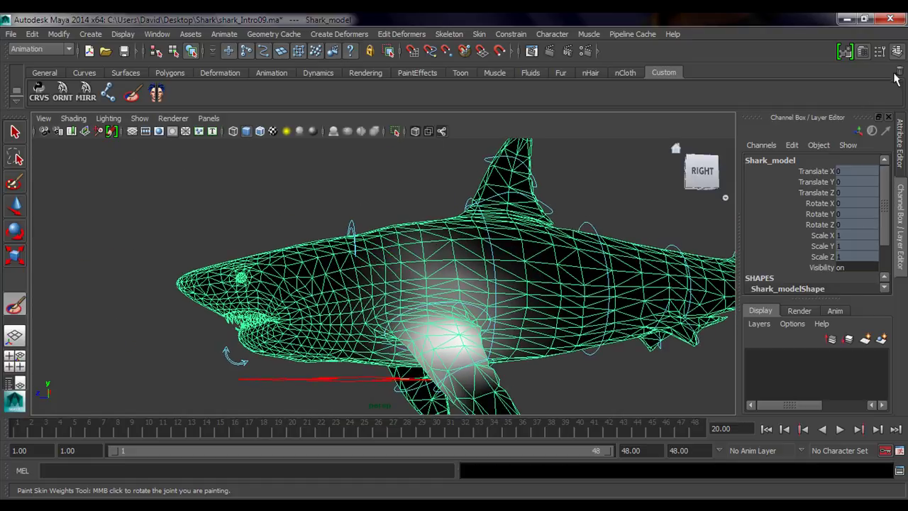
Show the Paint Skin Weights Tool settings as a floating window and enlarge it vertically down to the weight type and normalization options
click(880, 52)
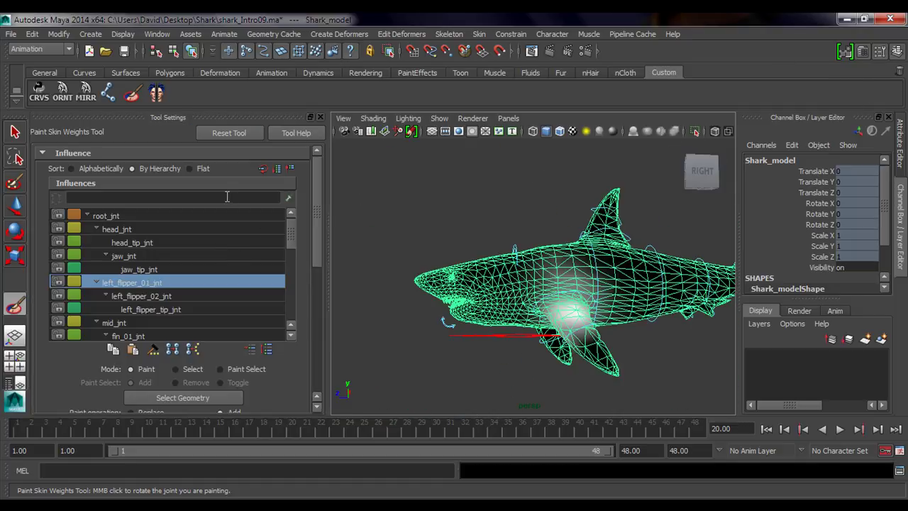
drag(104, 119, 96, 55)
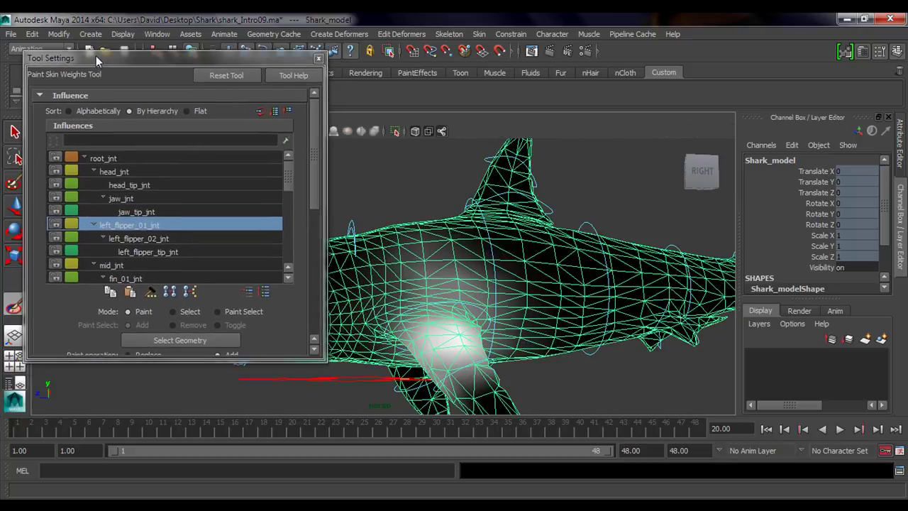
drag(241, 352, 239, 434)
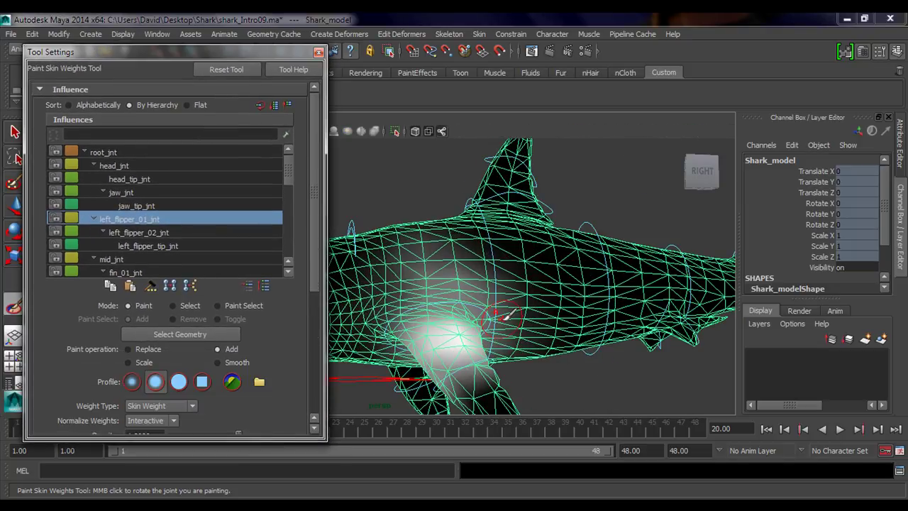
key(ctrl+space)
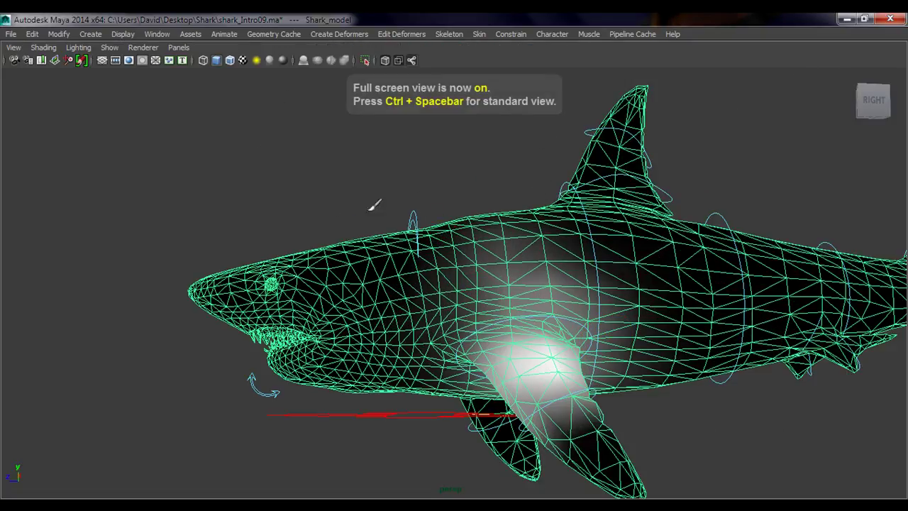
key(ctrl+space)
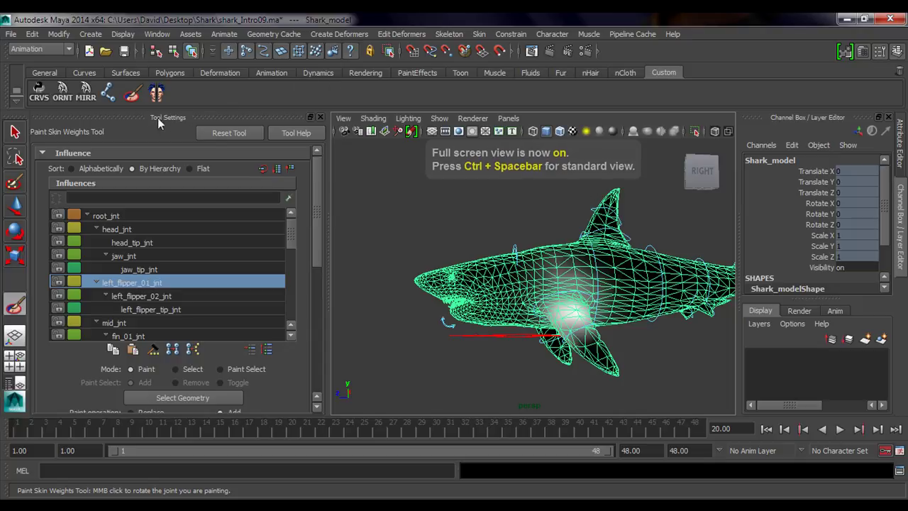
drag(157, 118, 101, 53)
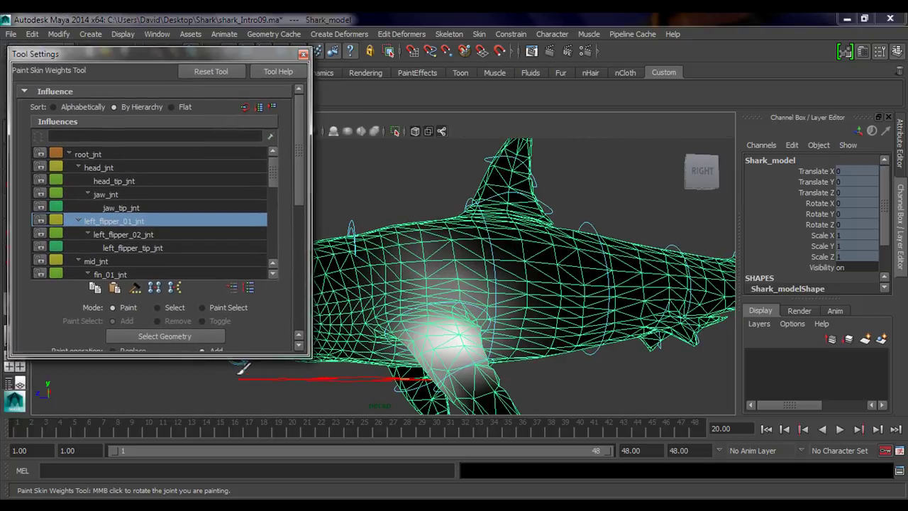
drag(240, 354, 239, 435)
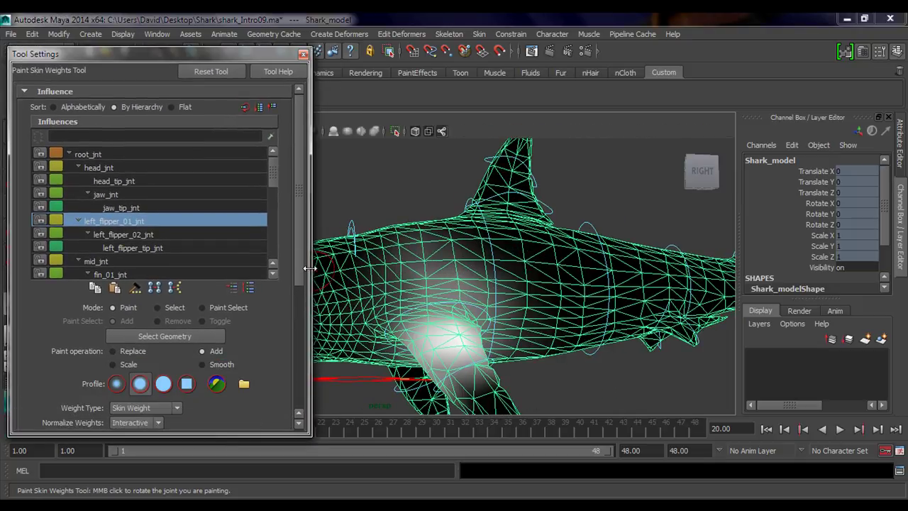
Choose root_jnt as the influence whose skin weights are shown on the shark
alt+middle_drag(393, 308, 501, 293)
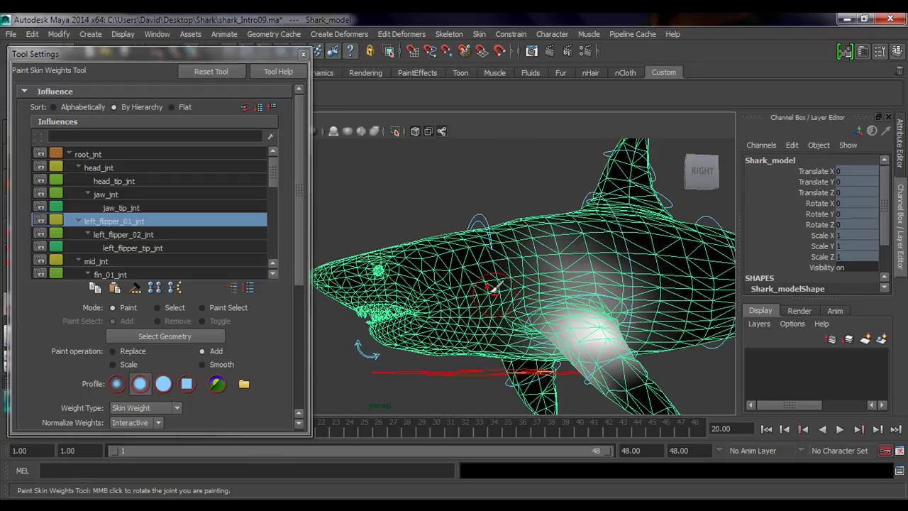
alt+right_drag(492, 290, 452, 286)
alt+middle_drag(452, 286, 454, 285)
alt+drag(454, 286, 471, 289)
alt+middle_drag(544, 344, 505, 303)
alt+drag(505, 303, 500, 325)
alt+middle_drag(501, 324, 488, 298)
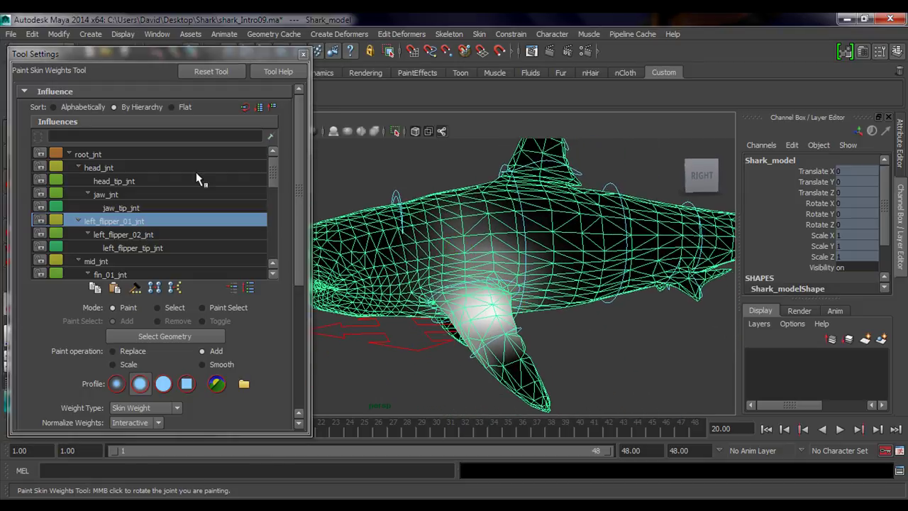
click(108, 154)
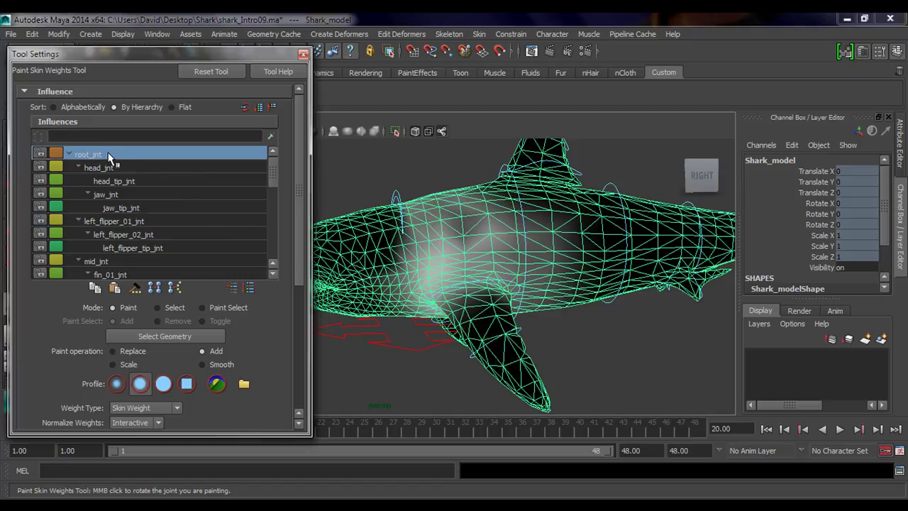
Examine the root joint's weight map on the shark's body and review the paint operation, opacity and value settings
alt+drag(477, 244, 403, 216)
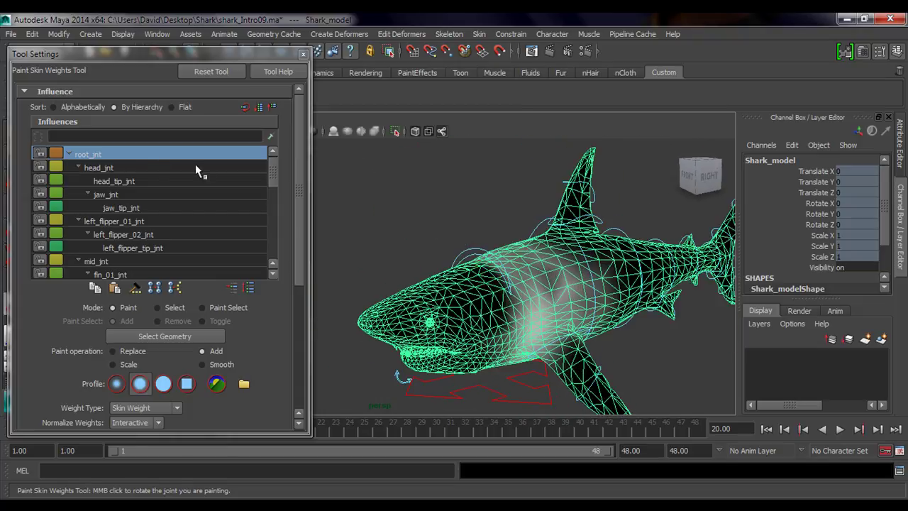
alt+drag(488, 290, 457, 304)
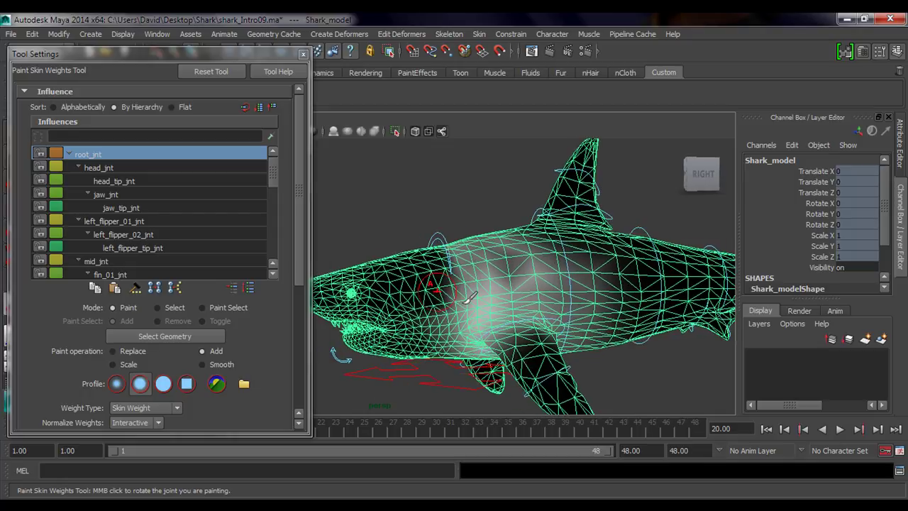
alt+middle_drag(453, 306, 467, 302)
scroll(468, 301, down, 2)
mouse_move(474, 300)
alt+mouse_down()
mouse_move(539, 307)
mouse_move(486, 302)
alt+mouse_up()
alt+drag(565, 310, 528, 304)
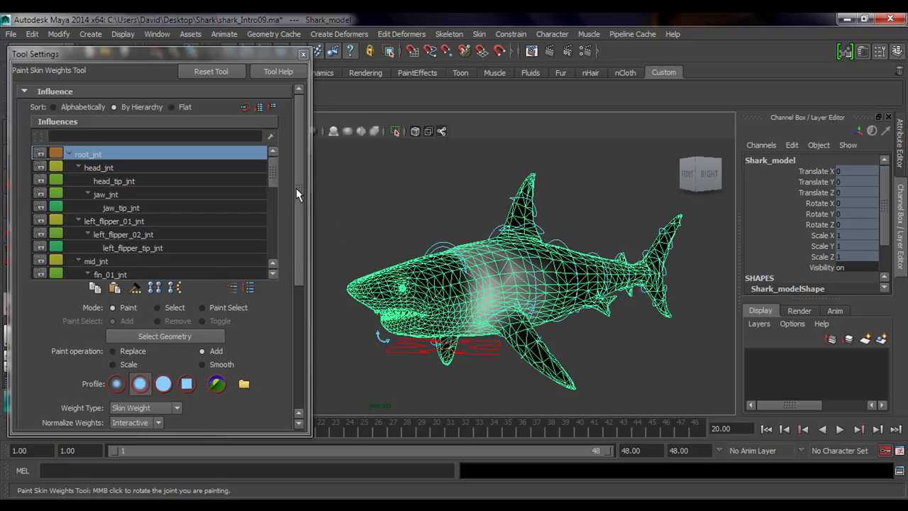
drag(297, 161, 301, 216)
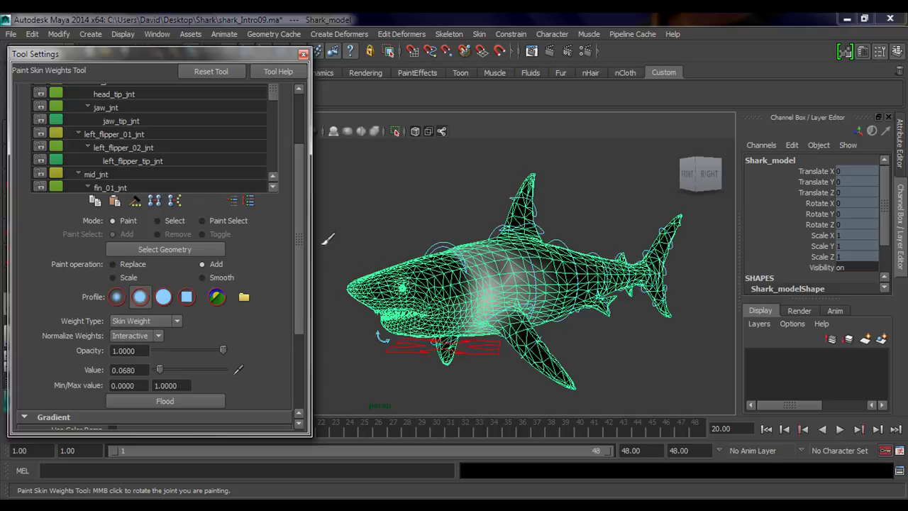
drag(298, 261, 298, 184)
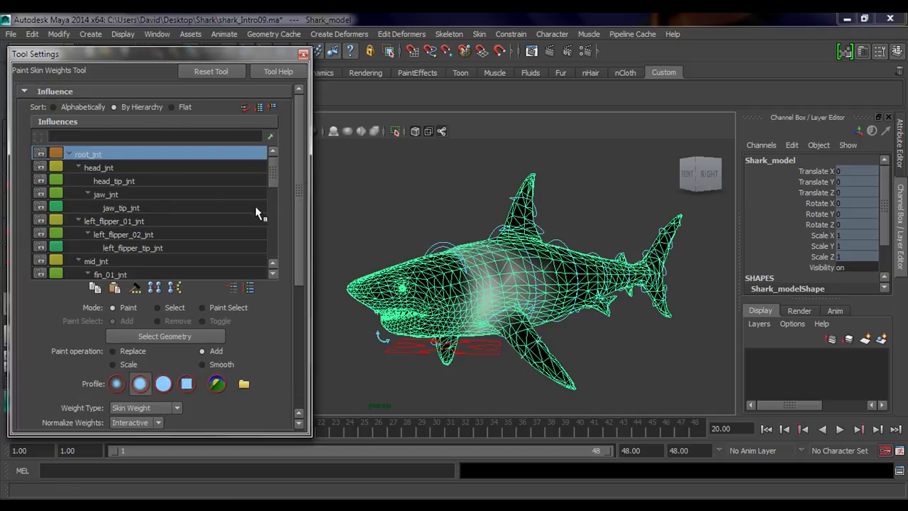
alt+drag(505, 288, 488, 300)
alt+middle_drag(461, 281, 473, 290)
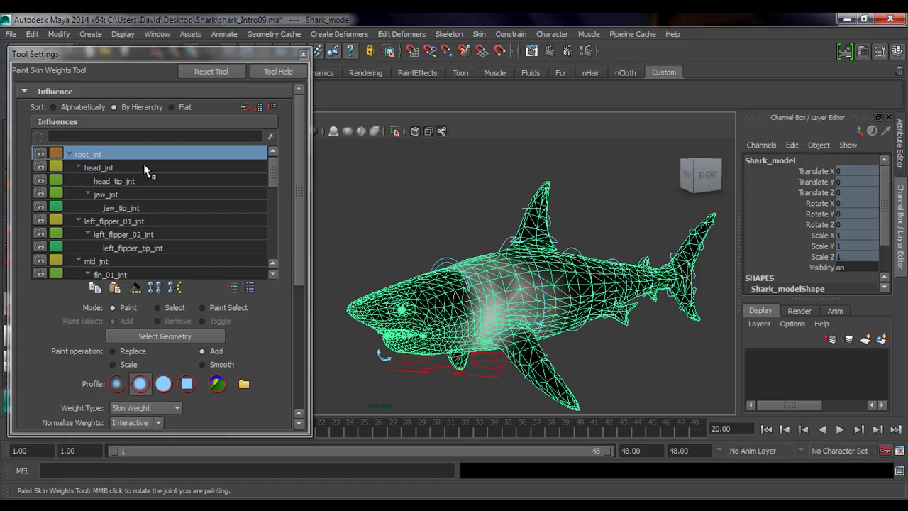
Choose head_jnt as the influence to paint and set the paint operation to Replace
click(128, 168)
mouse_move(381, 276)
alt+mouse_down()
mouse_move(447, 262)
mouse_move(467, 249)
mouse_move(430, 187)
alt+mouse_up()
alt+middle_drag(430, 188, 452, 218)
alt+drag(452, 218, 441, 222)
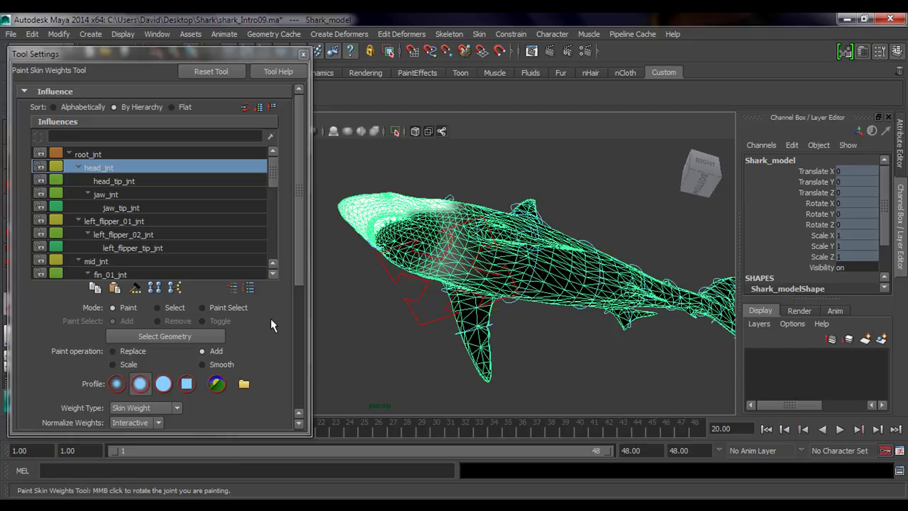
click(123, 364)
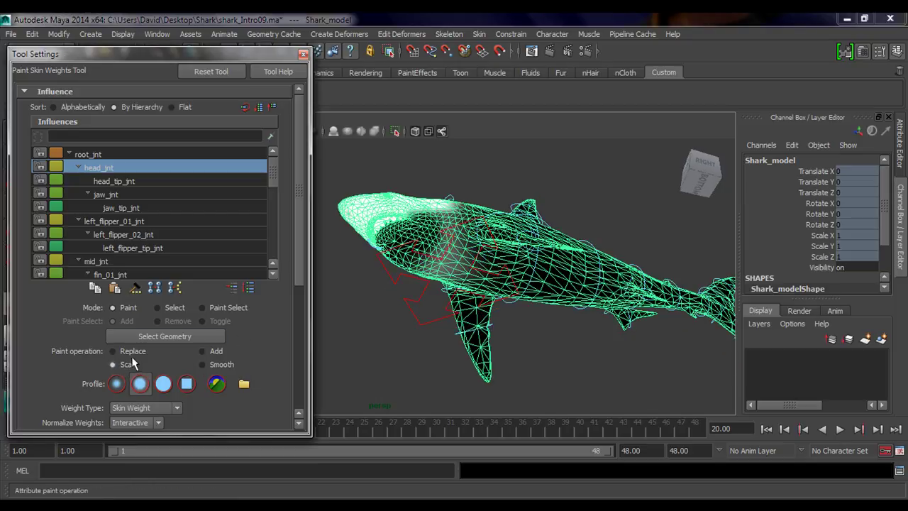
drag(301, 234, 284, 314)
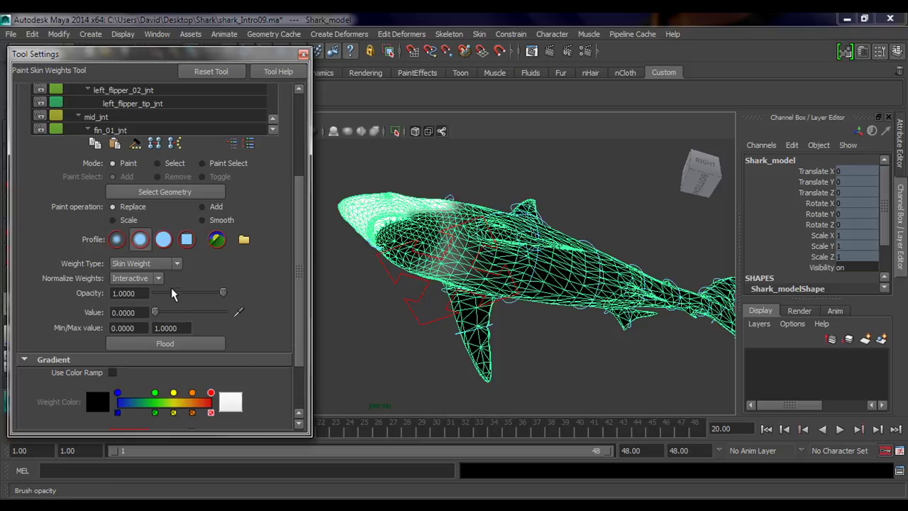
Paint head_jnt's weight off the throat and belly behind the jaw, using Replace with value 0 and opacity 1
alt+middle_drag(486, 224, 490, 258)
alt+right_drag(491, 260, 554, 305)
alt+middle_drag(516, 301, 499, 274)
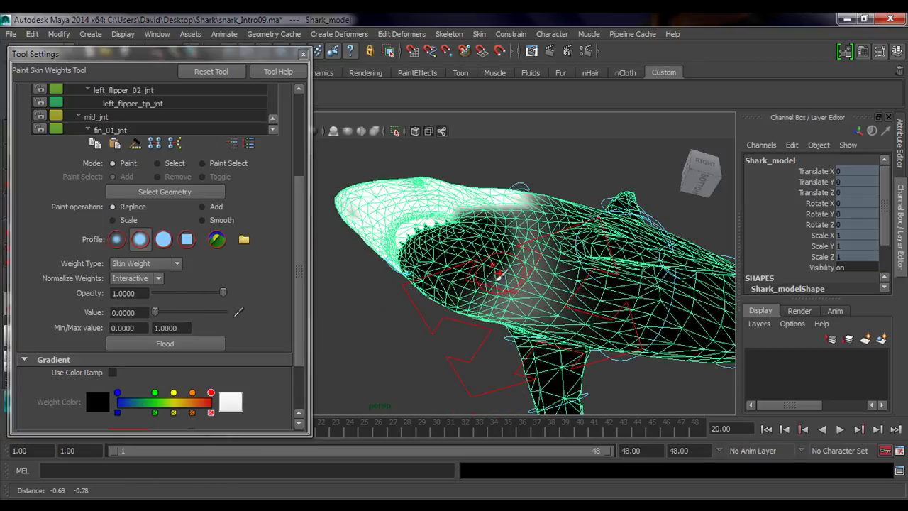
mouse_move(487, 282)
alt+mouse_down()
mouse_move(470, 291)
mouse_move(481, 307)
alt+mouse_up()
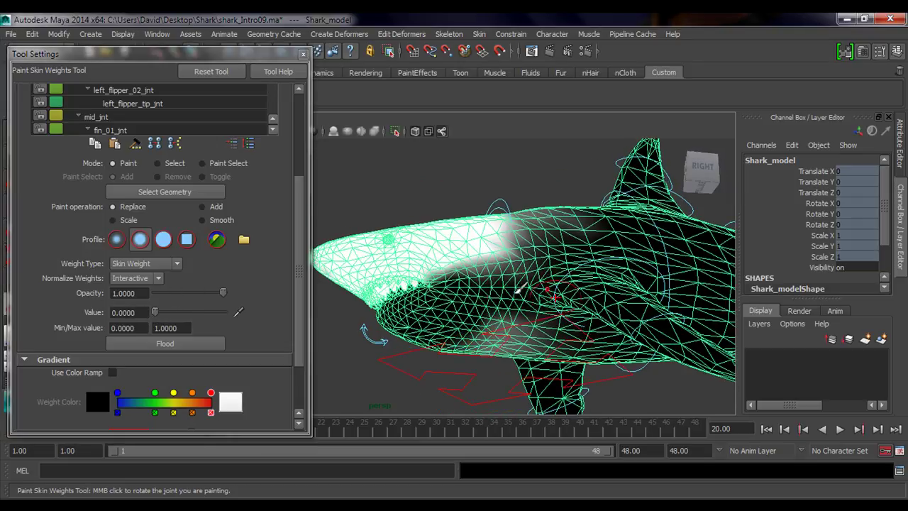
alt+drag(526, 285, 529, 290)
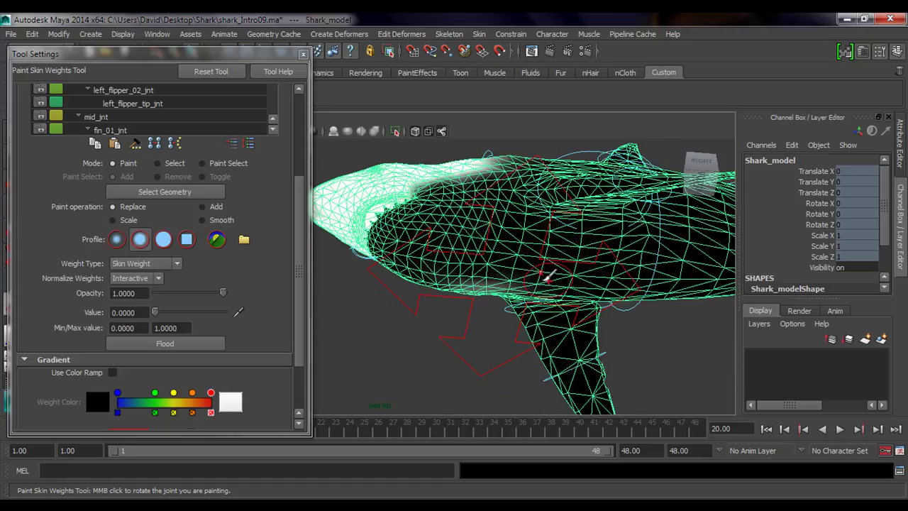
Paint away head_jnt's stray weight on the shark's other side and on the body behind the head with value 0
alt+drag(548, 277, 452, 324)
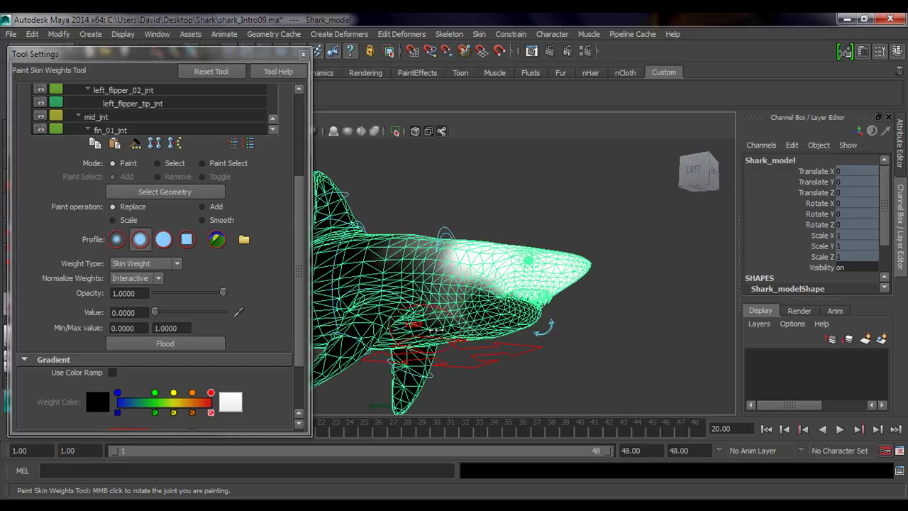
alt+middle_drag(436, 329, 475, 304)
scroll(471, 305, up, 3)
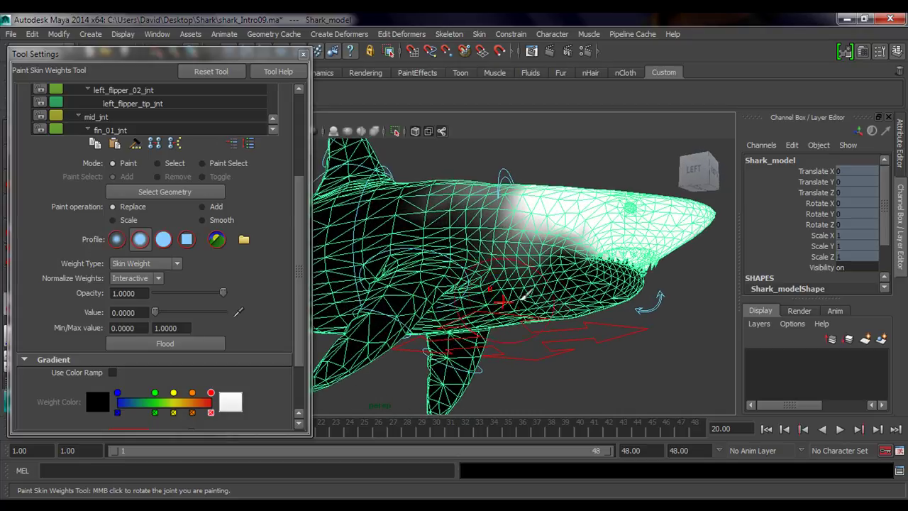
mouse_move(470, 297)
alt+mouse_down()
mouse_move(528, 278)
mouse_move(488, 312)
mouse_move(493, 348)
alt+mouse_up()
mouse_move(503, 239)
alt+mouse_down()
mouse_move(426, 276)
mouse_move(491, 280)
mouse_move(516, 290)
mouse_move(513, 314)
mouse_move(523, 248)
mouse_move(528, 291)
mouse_move(540, 269)
alt+mouse_up()
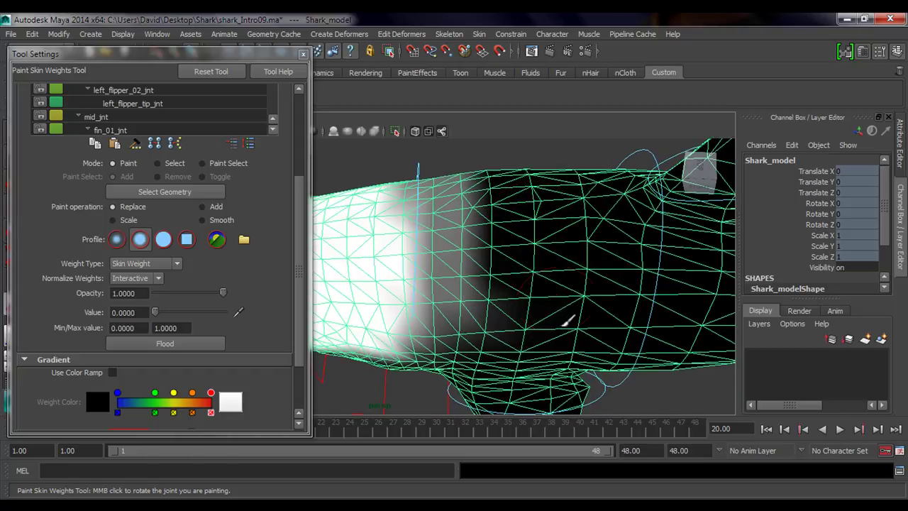
mouse_move(567, 321)
alt+mouse_down()
mouse_move(551, 259)
mouse_move(582, 314)
alt+mouse_up()
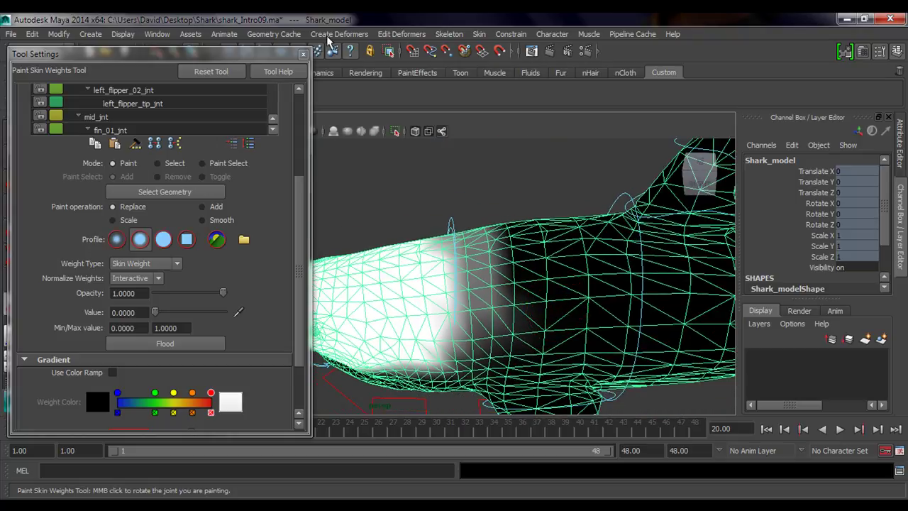
Display the joints in the viewport, moving the floating tool settings out of the way
drag(253, 53, 220, 173)
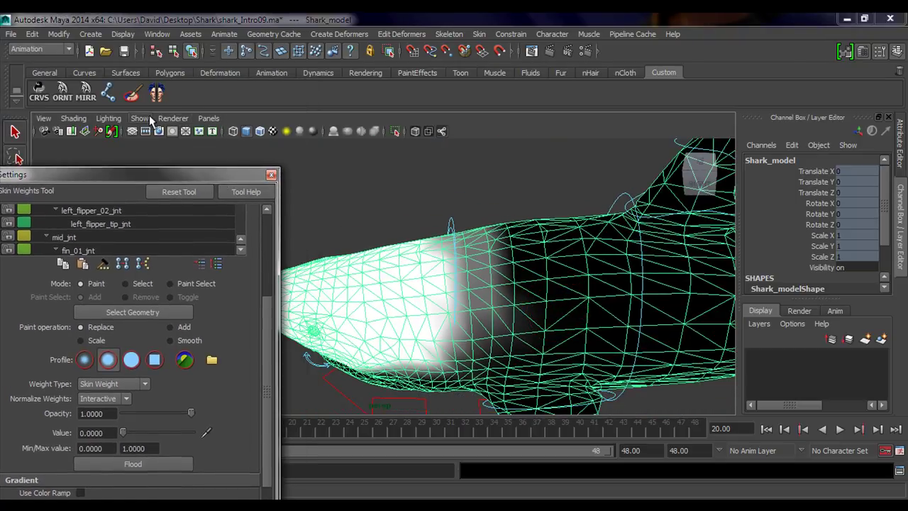
click(140, 119)
click(154, 197)
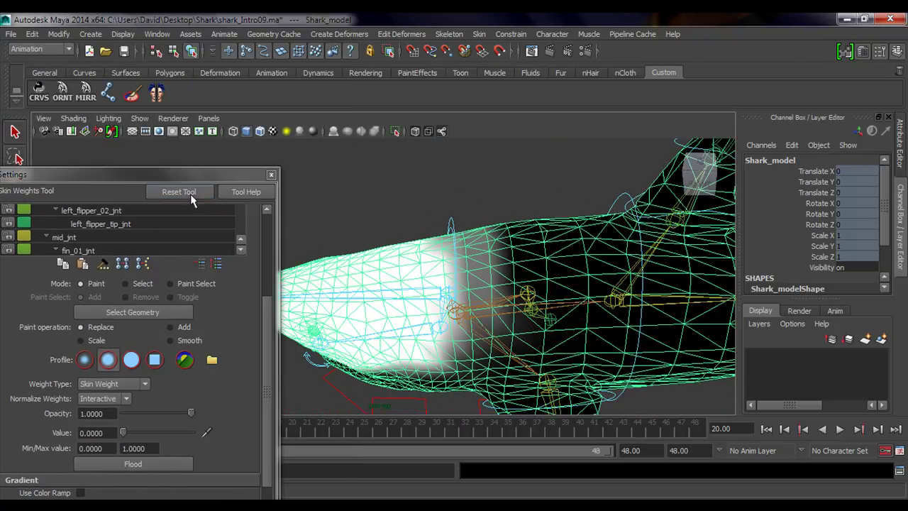
drag(141, 176, 145, 106)
Trim head_jnt's weight back toward the neck joint on both sides of the shark, replacing it with 0
mouse_move(390, 217)
alt+mouse_down()
mouse_move(392, 267)
mouse_move(477, 230)
mouse_move(495, 207)
mouse_move(531, 260)
mouse_move(502, 284)
mouse_move(513, 263)
mouse_move(520, 278)
mouse_move(487, 259)
mouse_move(491, 294)
alt+mouse_up()
scroll(439, 248, up, 3)
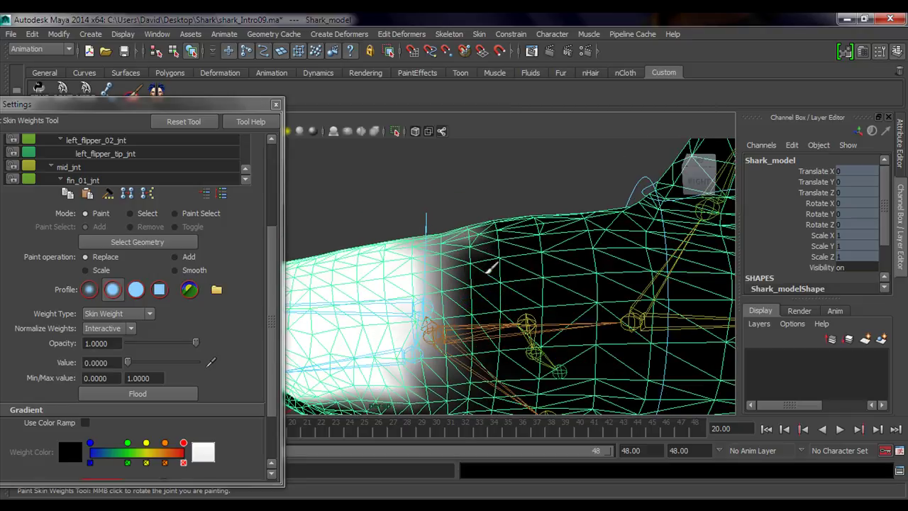
alt+drag(498, 286, 485, 219)
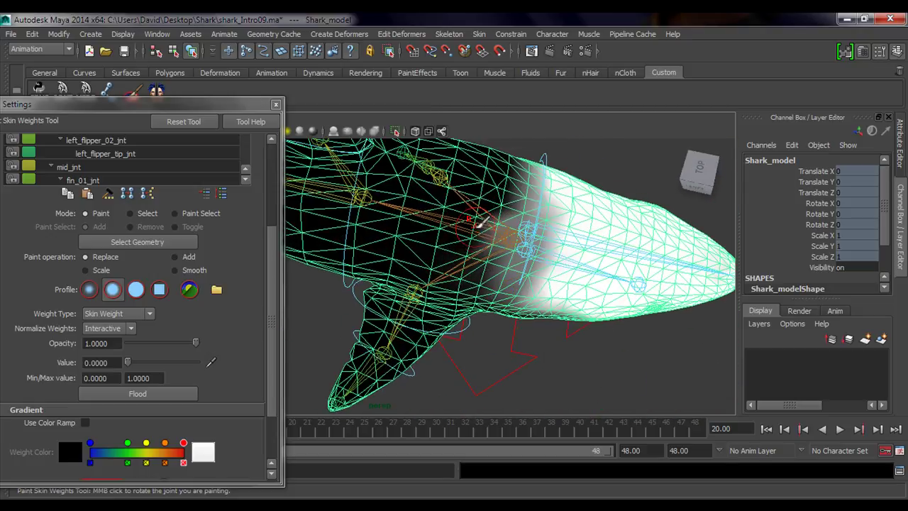
alt+drag(464, 253, 460, 224)
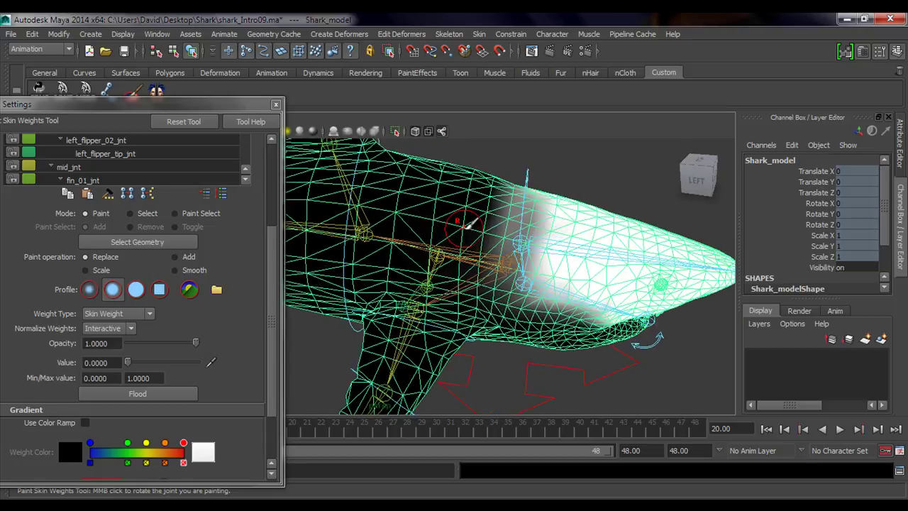
mouse_move(497, 296)
alt+mouse_down()
mouse_move(456, 287)
mouse_move(376, 296)
alt+mouse_up()
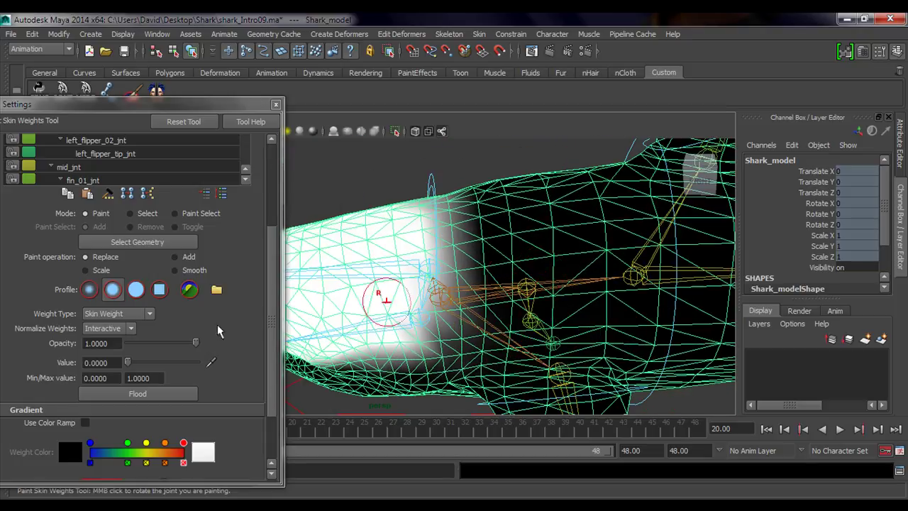
Smooth the edge of head_jnt's weights around the neck, using the Smooth operation at opacity 0.2718
scroll(270, 300, up, 2)
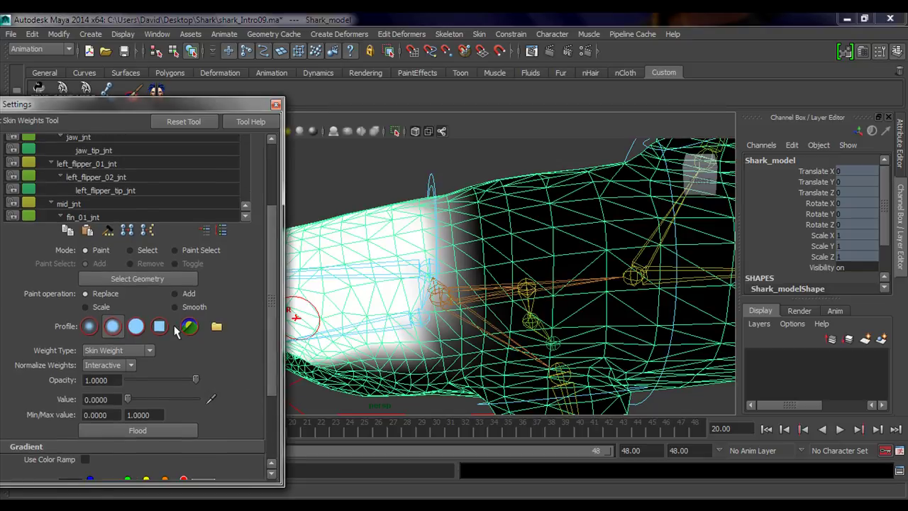
click(178, 307)
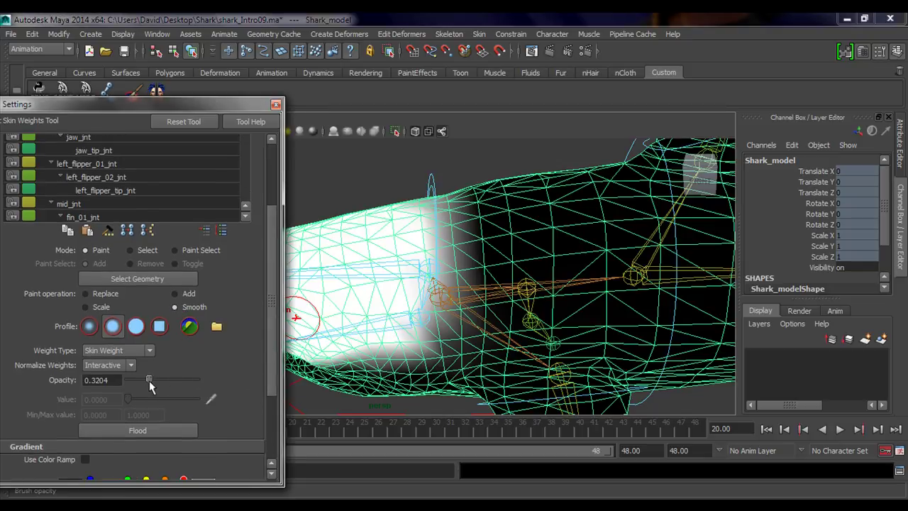
drag(149, 382, 146, 382)
alt+middle_drag(456, 349, 475, 329)
alt+drag(475, 327, 465, 292)
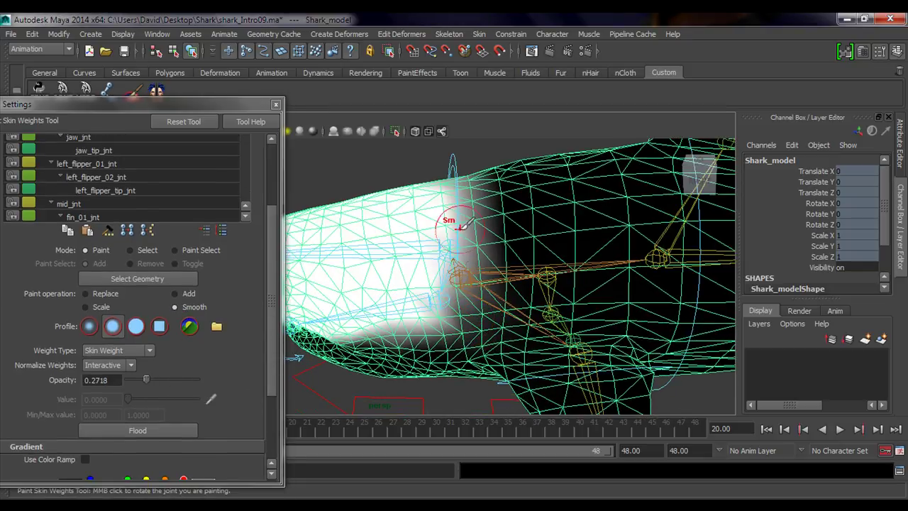
alt+drag(456, 186, 443, 323)
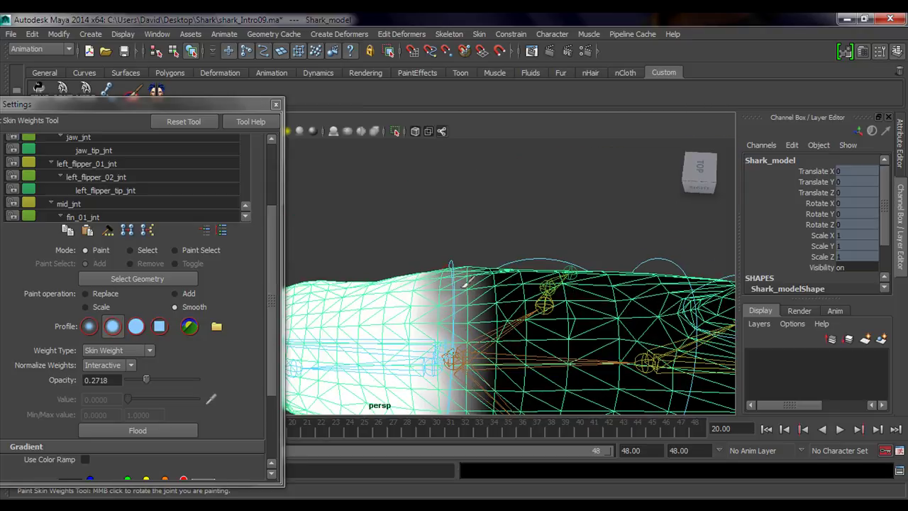
alt+drag(465, 282, 465, 221)
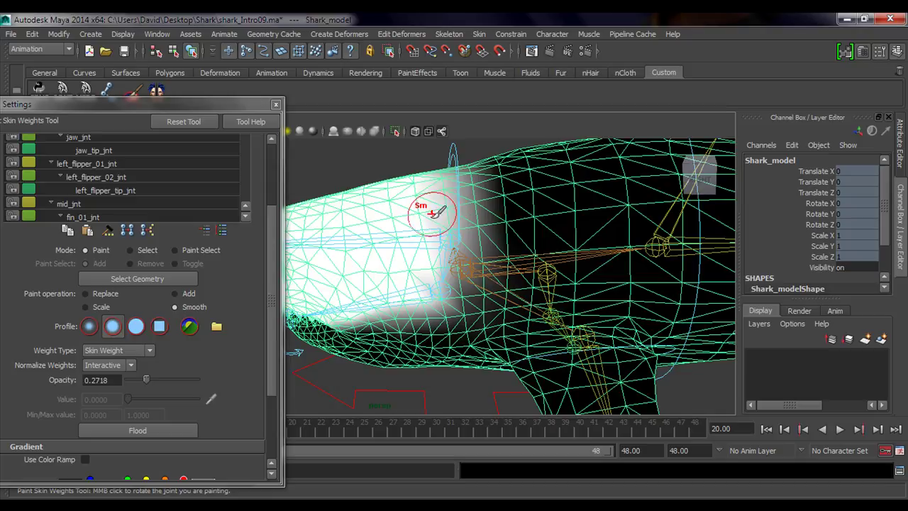
Raise the brush opacity to 0.7573 and smooth the neck transition of head_jnt's weights further
click(179, 381)
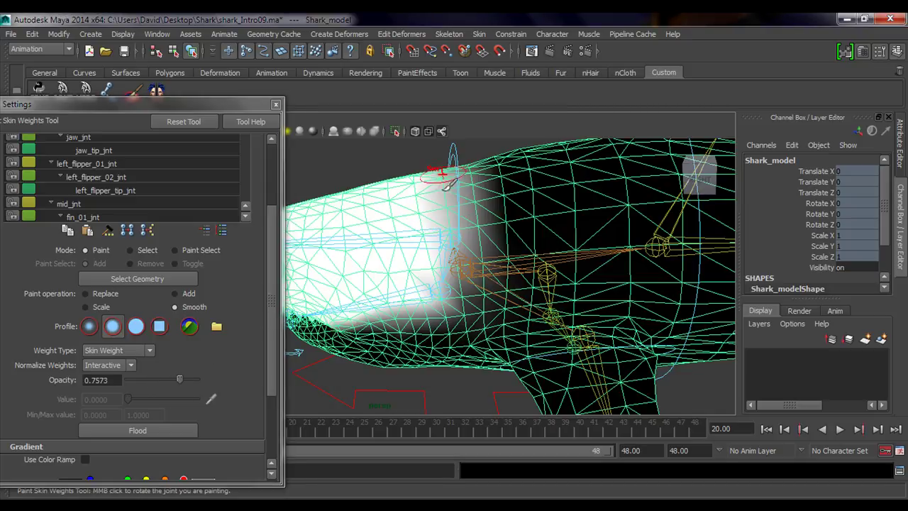
drag(446, 235, 449, 235)
mouse_move(444, 229)
mouse_down()
mouse_move(439, 307)
mouse_move(451, 315)
mouse_move(415, 284)
mouse_move(444, 266)
mouse_up()
alt+drag(546, 301, 465, 213)
alt+middle_drag(471, 281, 498, 254)
Select the shark's head control and rotate it about 14 degrees in Y to test the neck deformation
alt+drag(498, 253, 459, 207)
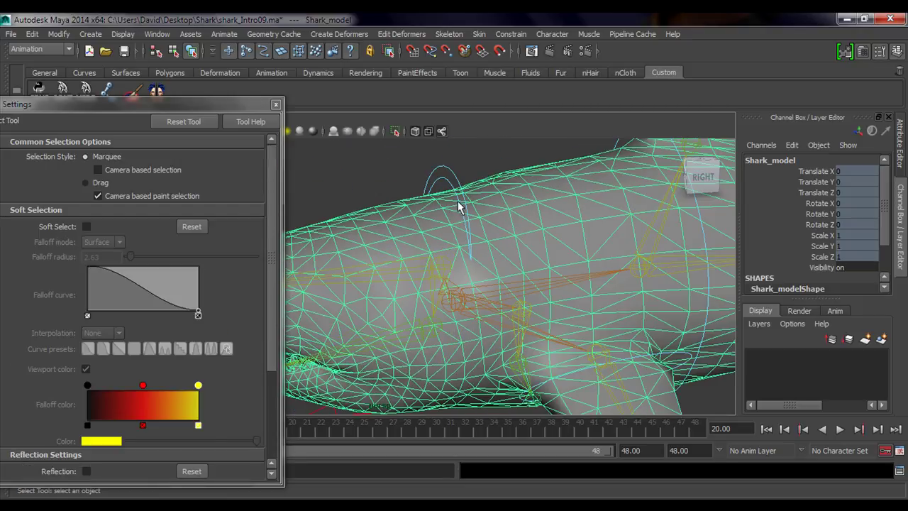
click(449, 180)
mouse_move(496, 274)
alt+mouse_down()
mouse_move(502, 263)
mouse_move(514, 282)
mouse_move(544, 265)
mouse_move(509, 278)
alt+mouse_up()
key(e)
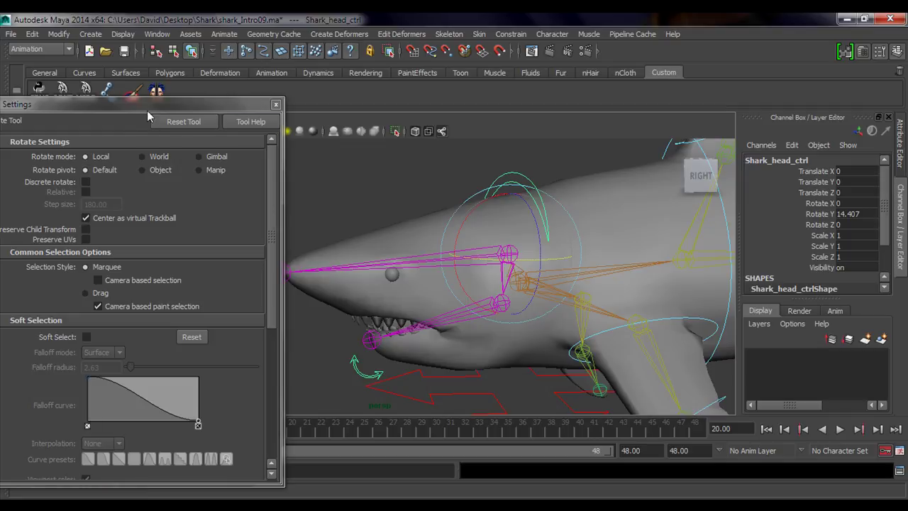
Swing the head control from side to side, ending at Rotate Y about -37, and inspect how the neck bends
drag(150, 110, 217, 81)
alt+drag(563, 275, 466, 268)
alt+drag(466, 269, 452, 335)
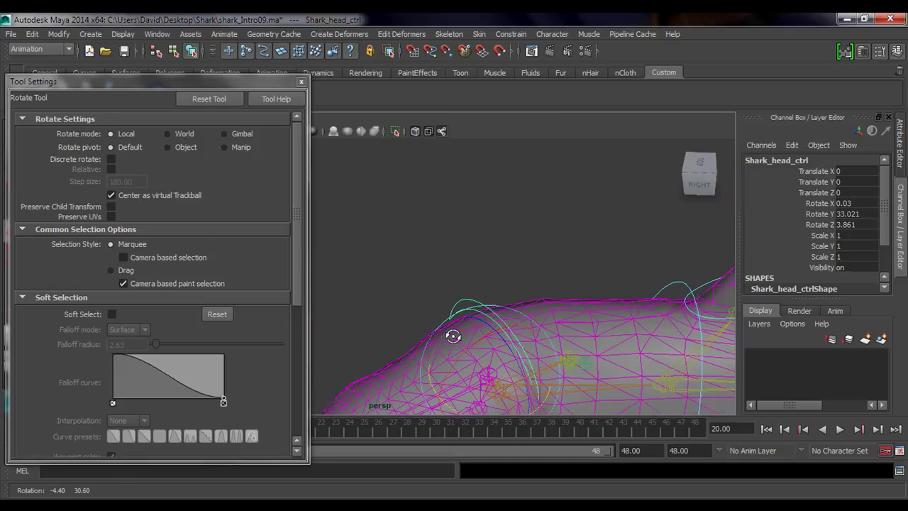
alt+middle_drag(506, 369, 509, 225)
alt+drag(509, 224, 501, 337)
alt+drag(525, 367, 481, 296)
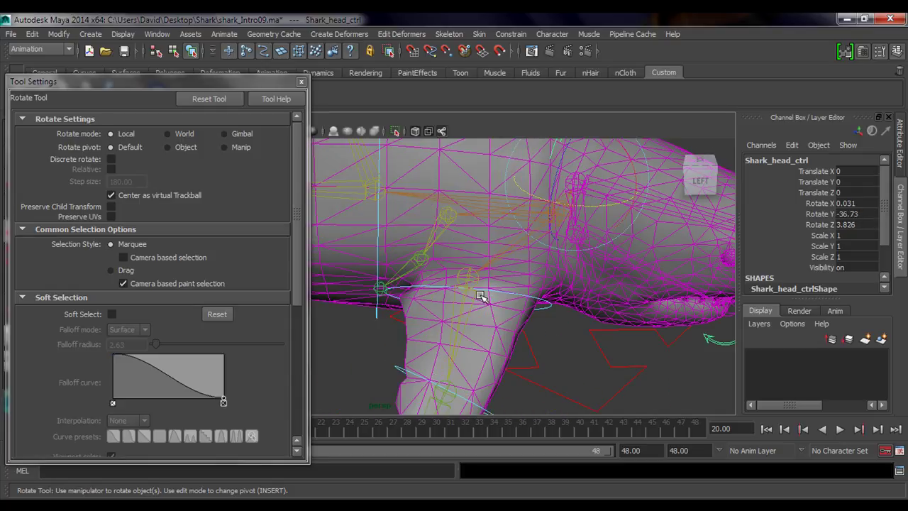
Select the shark mesh and reactivate the Paint Skin Weights Tool with the head still rotated
alt+middle_drag(481, 297, 534, 364)
alt+right_drag(535, 365, 445, 223)
key(q)
click(428, 219)
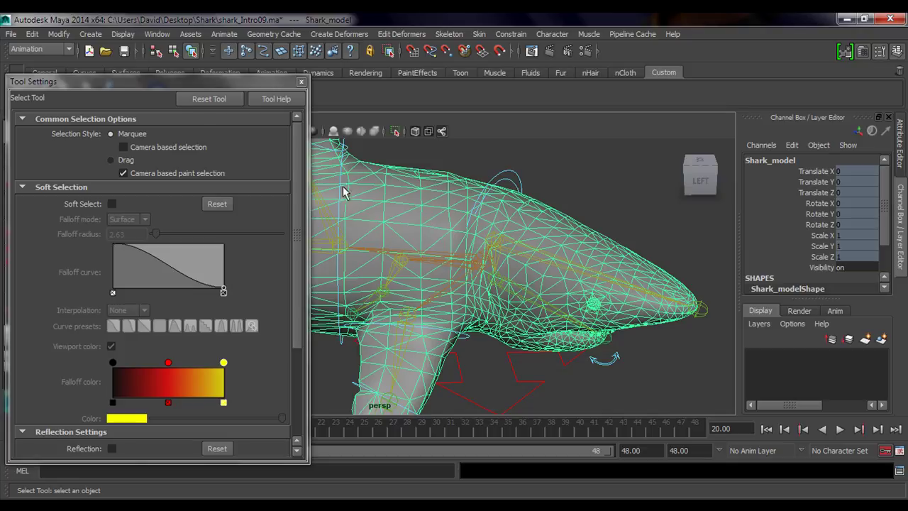
mouse_move(167, 86)
mouse_down()
mouse_move(163, 130)
mouse_move(150, 102)
mouse_up()
click(131, 99)
Smooth head_jnt's weights around the bent neck and above the flipper at opacity 0.7573
alt+drag(386, 224, 411, 241)
mouse_move(411, 241)
alt+right_down()
mouse_move(402, 248)
mouse_move(474, 257)
alt+right_up()
alt+drag(454, 217, 434, 290)
alt+middle_drag(487, 248, 477, 257)
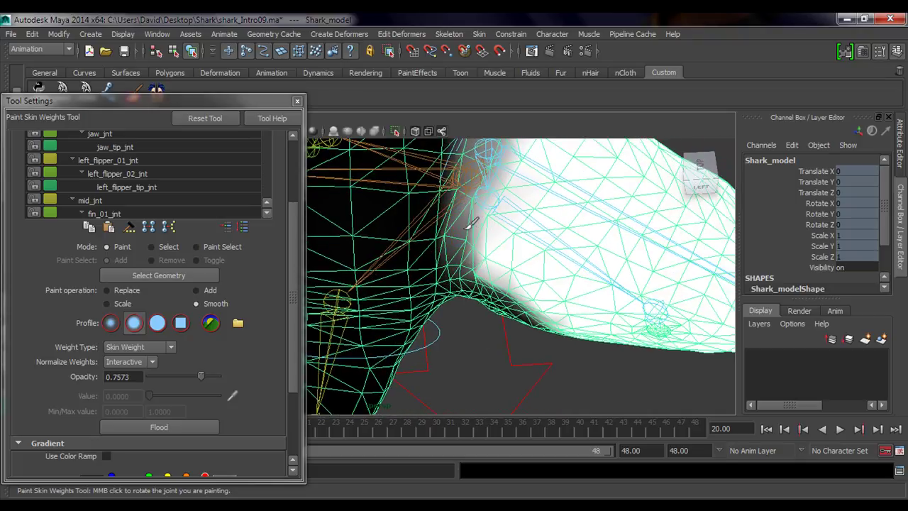
mouse_move(467, 228)
alt+mouse_down()
mouse_move(452, 225)
mouse_move(466, 211)
mouse_move(447, 274)
mouse_move(457, 283)
alt+mouse_up()
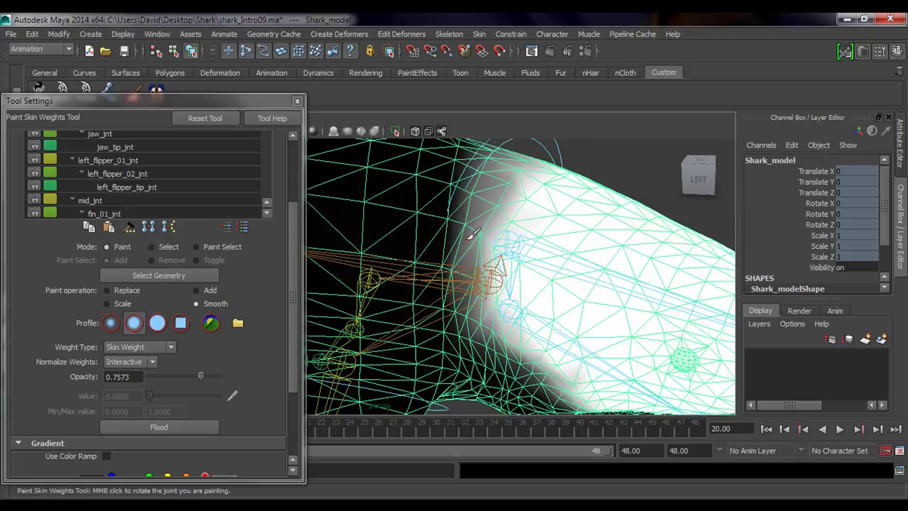
mouse_move(483, 204)
alt+mouse_down()
mouse_move(432, 258)
mouse_move(411, 263)
mouse_move(484, 281)
mouse_move(476, 267)
alt+mouse_up()
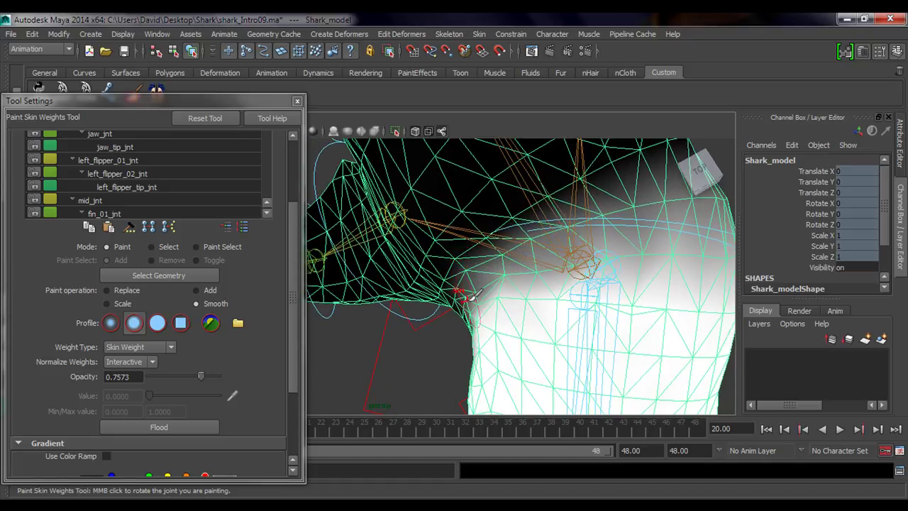
Select the head control and reset its Rotate X, Y and Z to 0
alt+drag(545, 296, 501, 279)
key(q)
alt+right_drag(501, 279, 429, 271)
alt+middle_drag(428, 271, 454, 213)
alt+drag(531, 256, 431, 245)
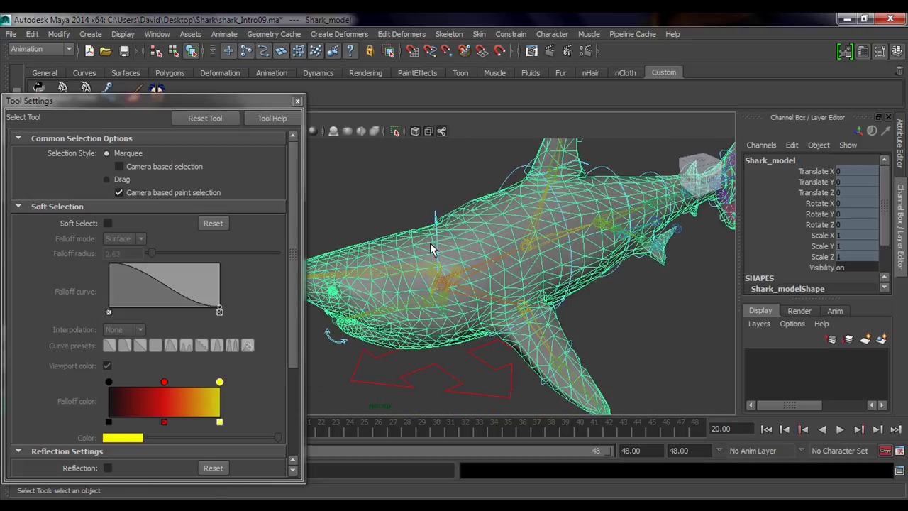
click(436, 217)
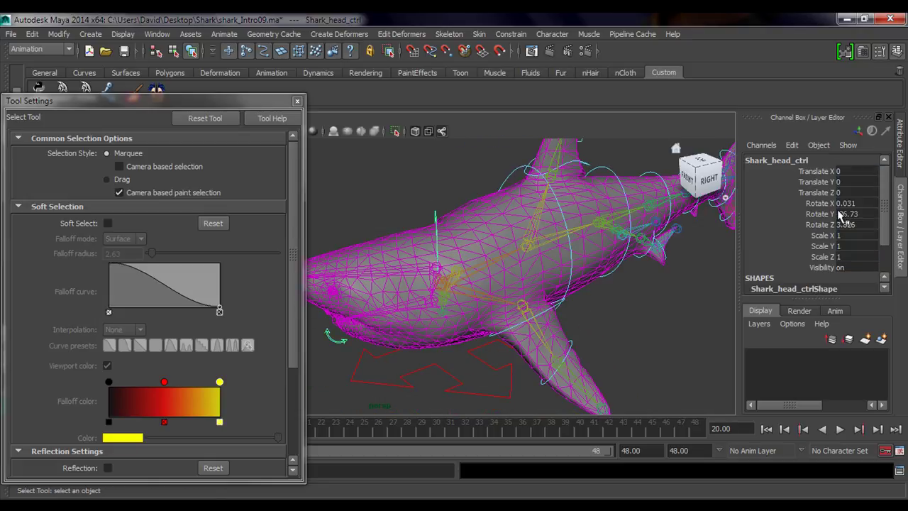
drag(846, 204, 845, 226)
text(0)
key(Return)
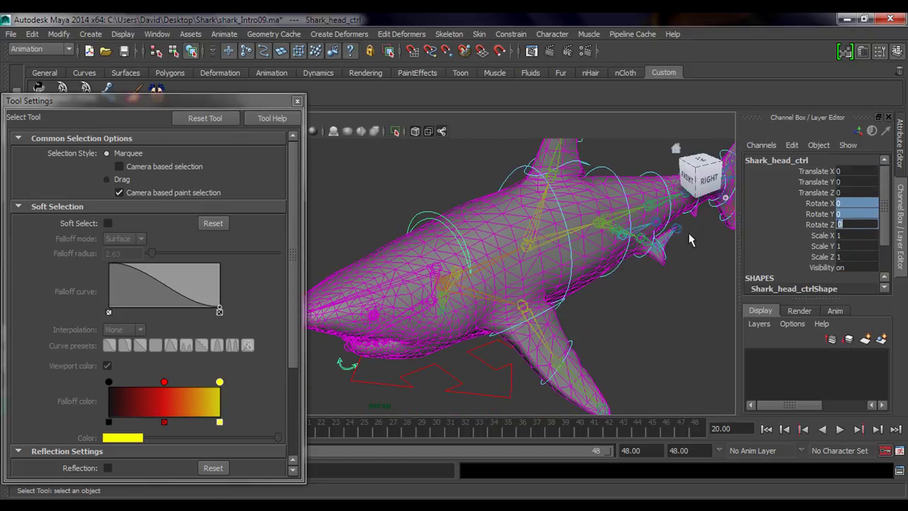
mouse_move(464, 323)
alt+mouse_down()
mouse_move(503, 304)
mouse_move(553, 253)
alt+mouse_up()
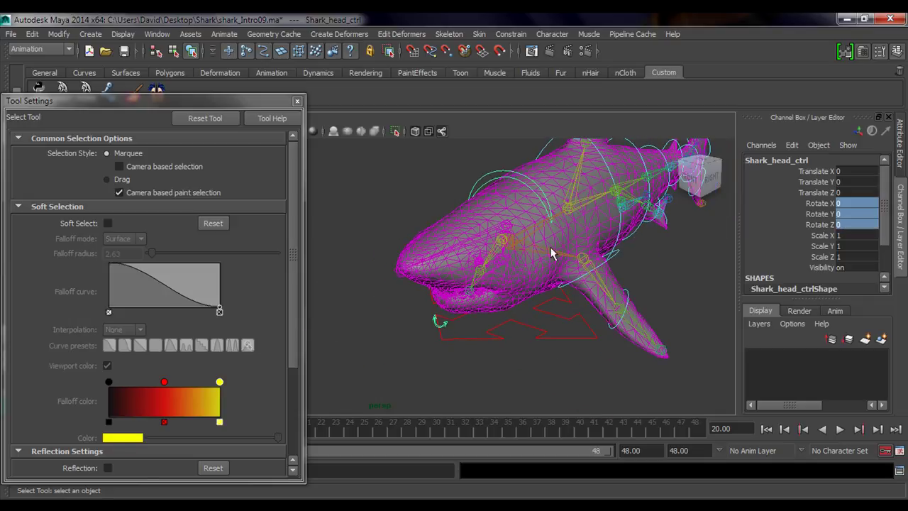
alt+drag(429, 238, 479, 235)
alt+drag(622, 240, 493, 283)
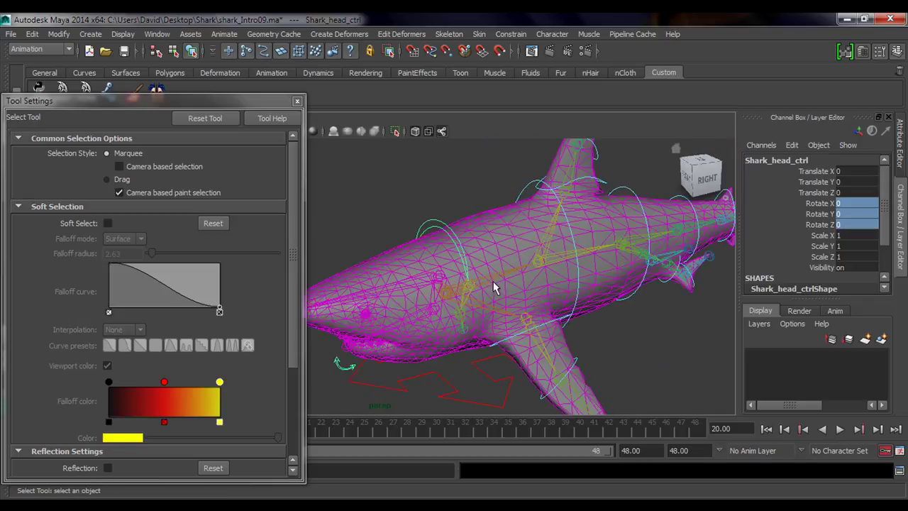
Select the mid control and the joint below the dorsal fin to identify which joint drives the mid body
alt+middle_drag(556, 330, 543, 288)
alt+drag(543, 294, 505, 246)
alt+drag(546, 327, 548, 306)
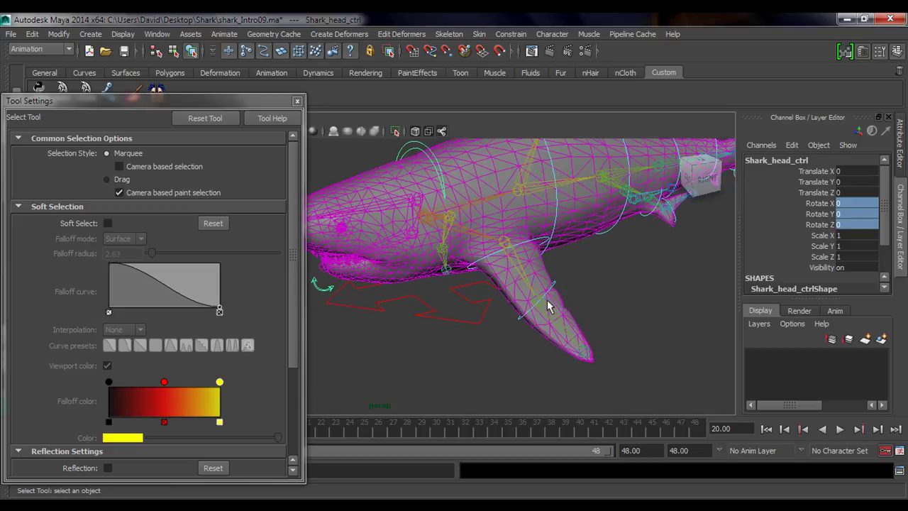
alt+drag(553, 253, 491, 224)
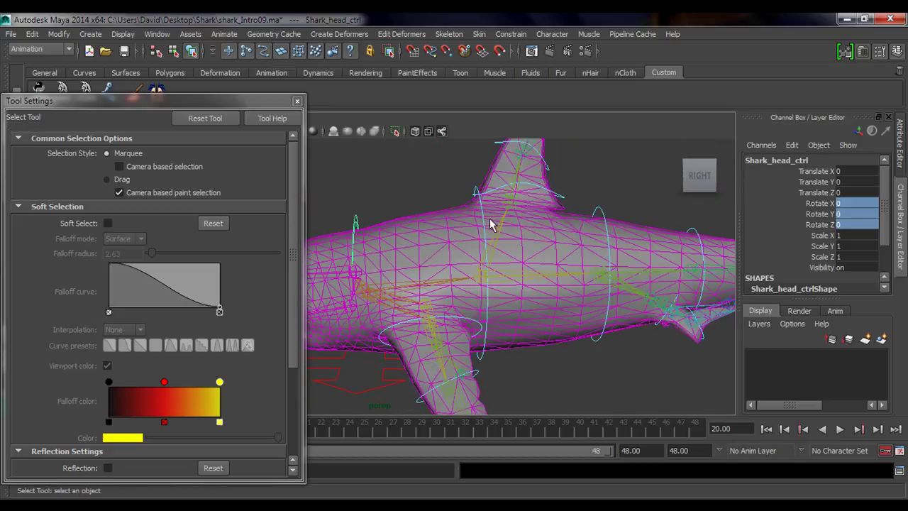
click(481, 219)
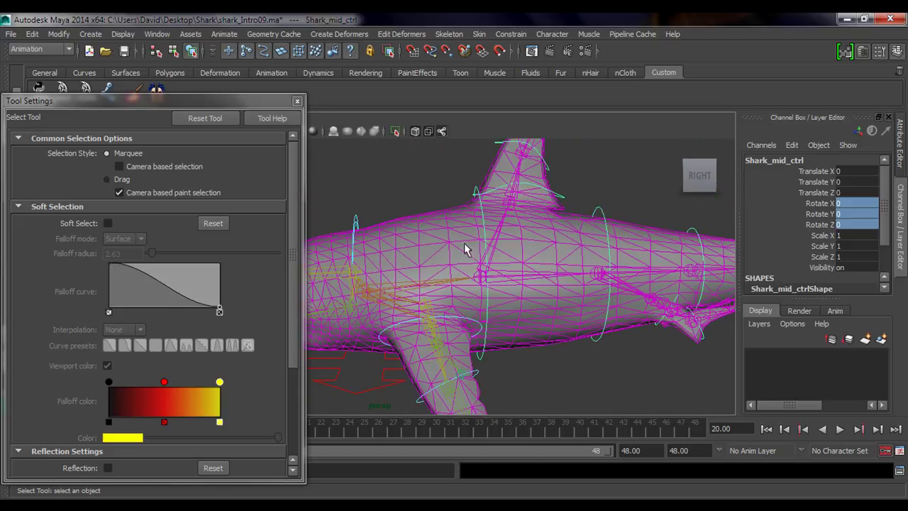
click(482, 282)
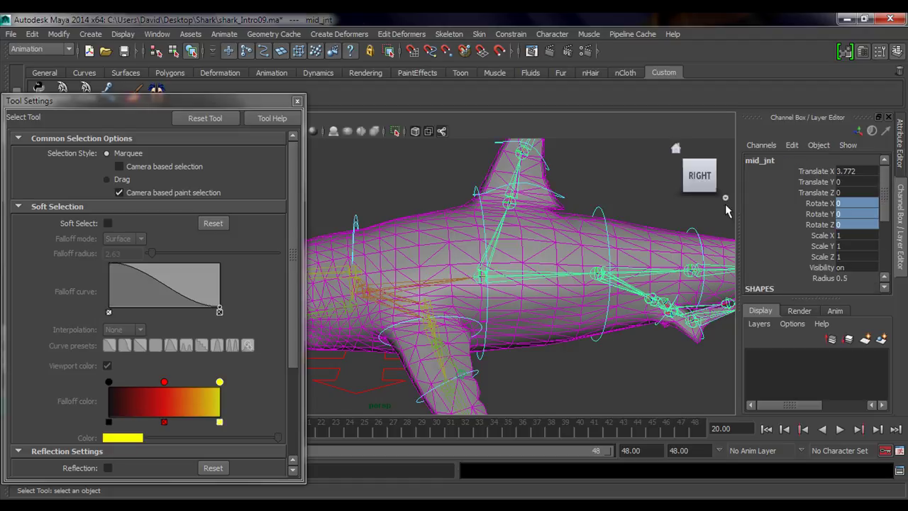
Select the shark mesh, reactivate the Paint Skin Weights Tool and choose mid_jnt as the influence
click(435, 236)
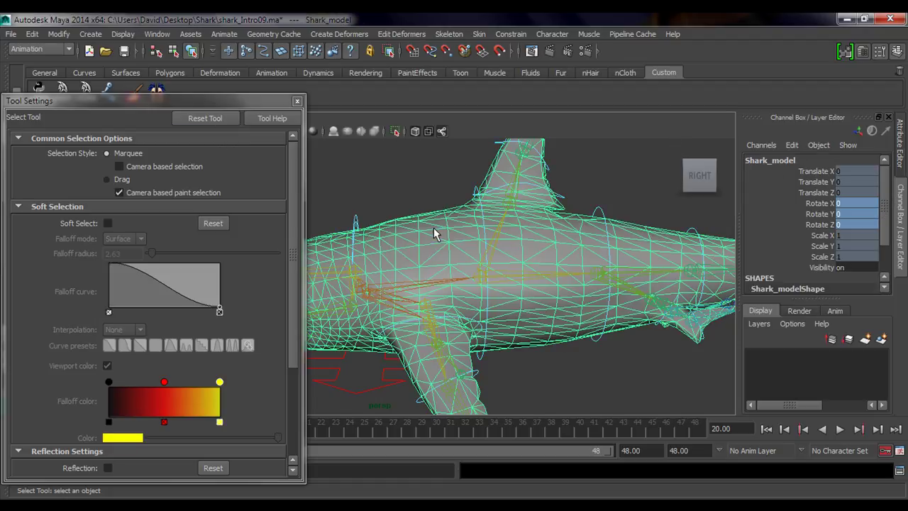
click(137, 92)
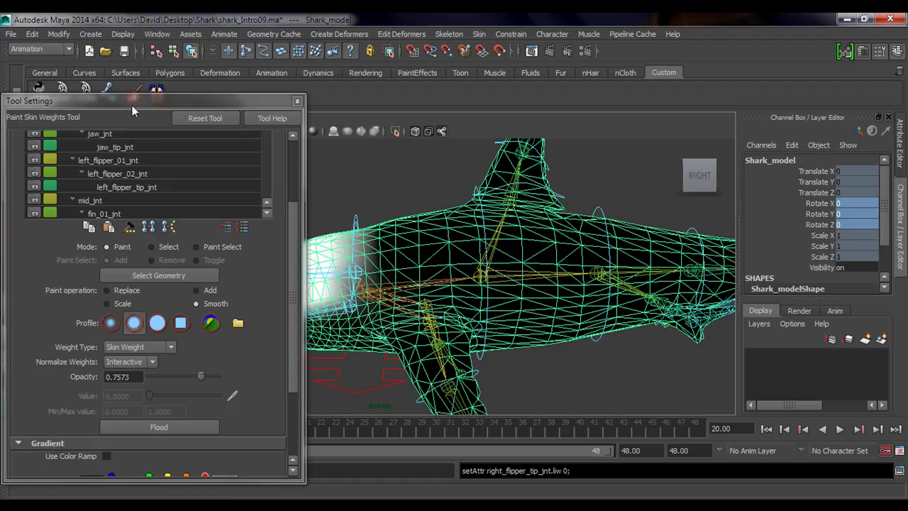
scroll(293, 213, up, 5)
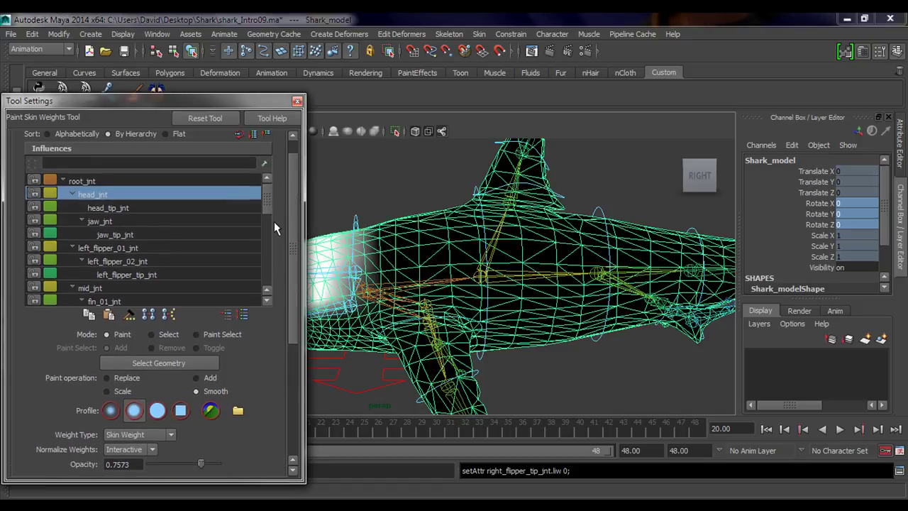
click(90, 289)
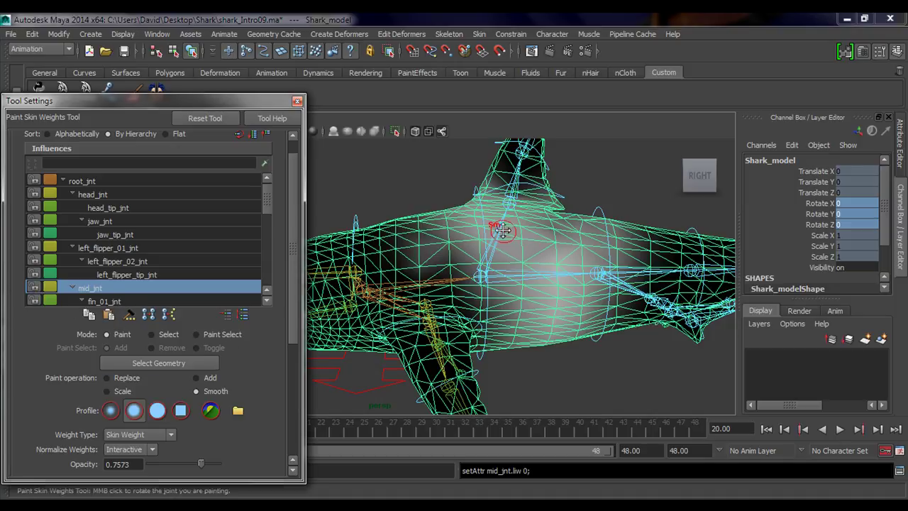
Set the paint operation to Replace with value 0 and remove mid_jnt's weights from the body ahead of the dorsal fin
mouse_move(502, 230)
alt+mouse_down()
mouse_move(489, 298)
mouse_move(492, 268)
mouse_move(484, 291)
mouse_move(434, 257)
alt+mouse_up()
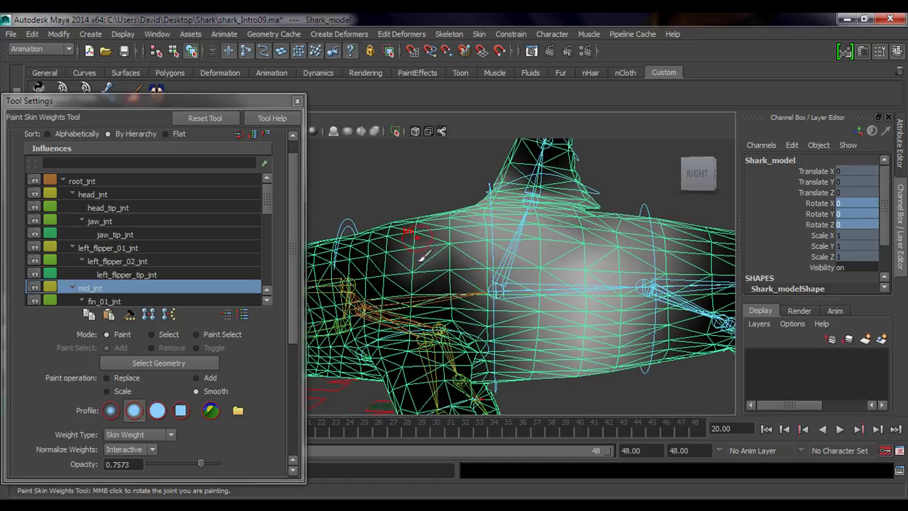
click(130, 380)
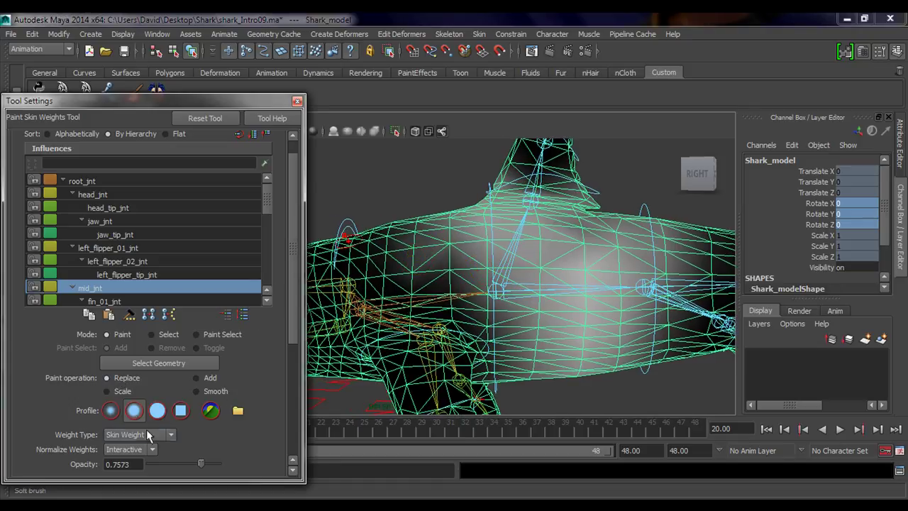
drag(292, 280, 293, 345)
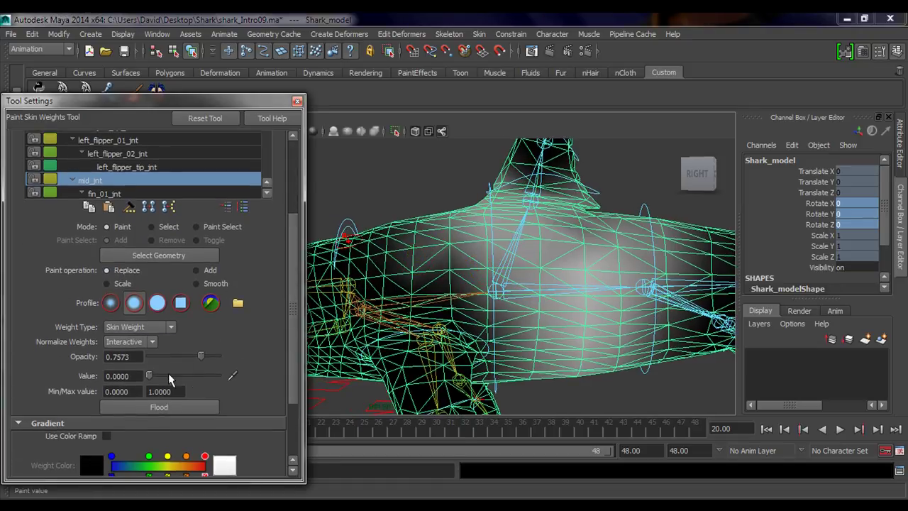
mouse_move(424, 236)
mouse_down()
mouse_move(415, 244)
mouse_move(425, 264)
mouse_move(457, 255)
mouse_move(440, 241)
mouse_move(434, 219)
mouse_move(440, 303)
mouse_move(465, 263)
mouse_move(431, 325)
mouse_move(477, 243)
mouse_move(470, 293)
mouse_move(490, 297)
mouse_move(505, 320)
mouse_up()
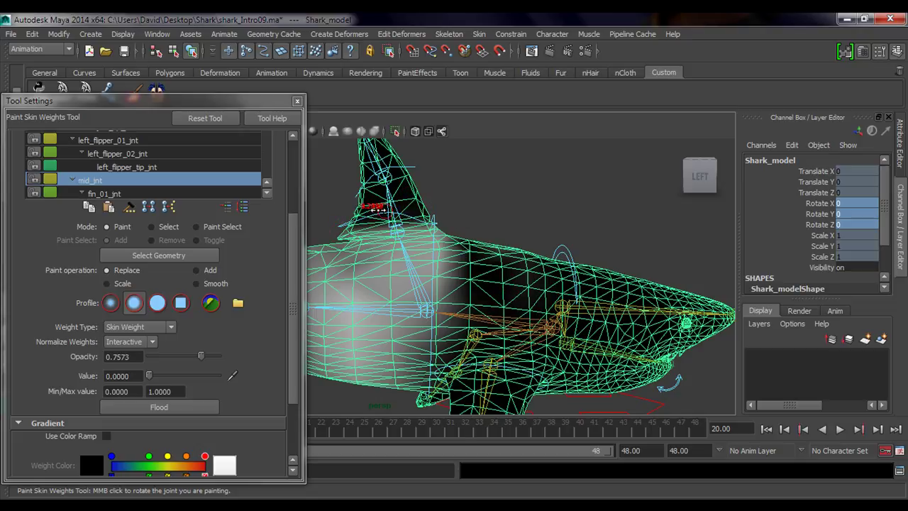
Replace mid_jnt's weights with 0 on the right side of the dorsal fin
drag(372, 206, 568, 284)
alt+drag(464, 302, 539, 277)
mouse_move(377, 261)
mouse_down()
mouse_move(393, 227)
mouse_move(455, 251)
mouse_up()
drag(505, 273, 518, 288)
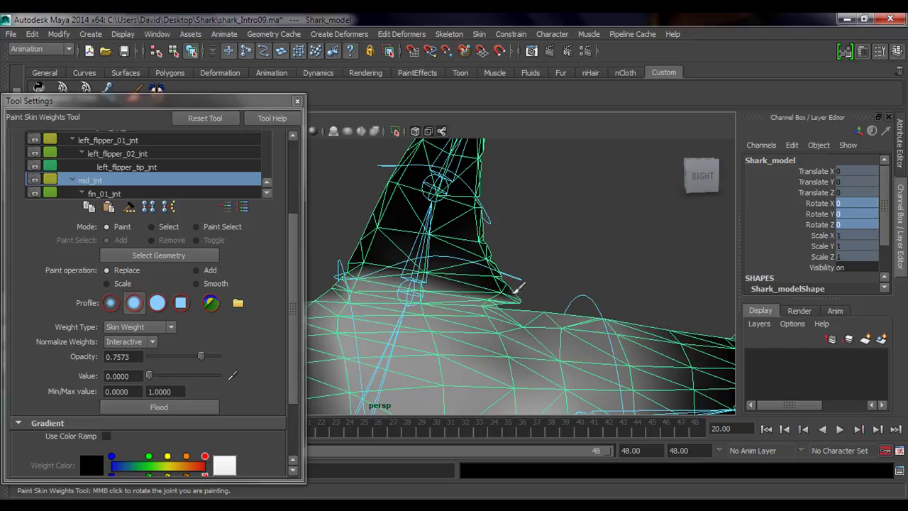
drag(432, 266, 359, 272)
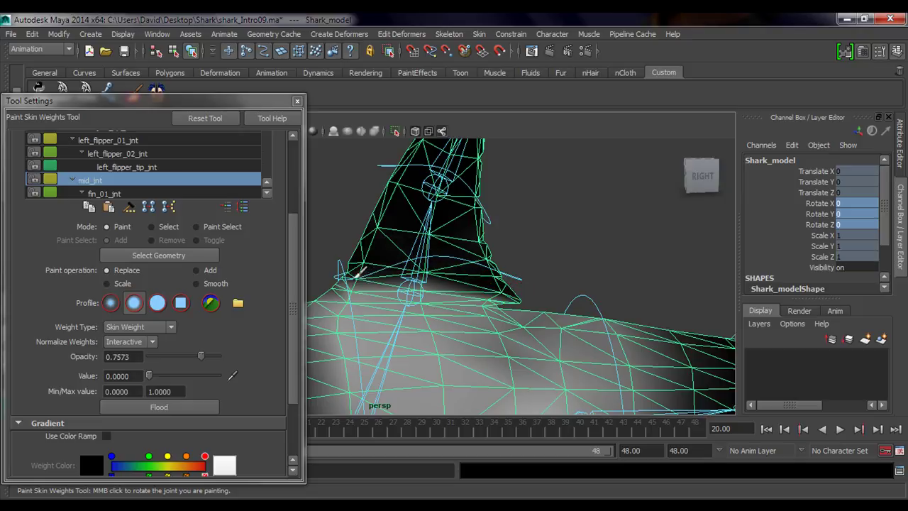
Clear the remaining mid_jnt weights along the dorsal fin's base and trailing corner, working from both sides with value 0
alt+middle_drag(384, 278, 437, 258)
mouse_move(437, 258)
alt+mouse_down()
mouse_move(426, 264)
mouse_move(422, 248)
mouse_move(530, 249)
mouse_move(470, 257)
mouse_move(443, 303)
mouse_move(383, 293)
alt+mouse_up()
alt+middle_drag(441, 285, 461, 319)
alt+right_drag(395, 314, 551, 319)
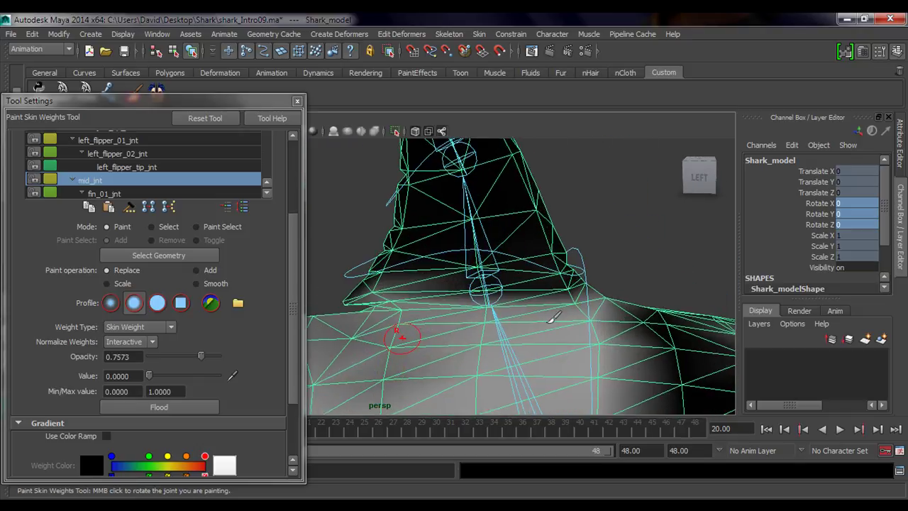
alt+middle_drag(551, 319, 538, 307)
alt+drag(407, 303, 419, 308)
alt+middle_drag(419, 308, 459, 315)
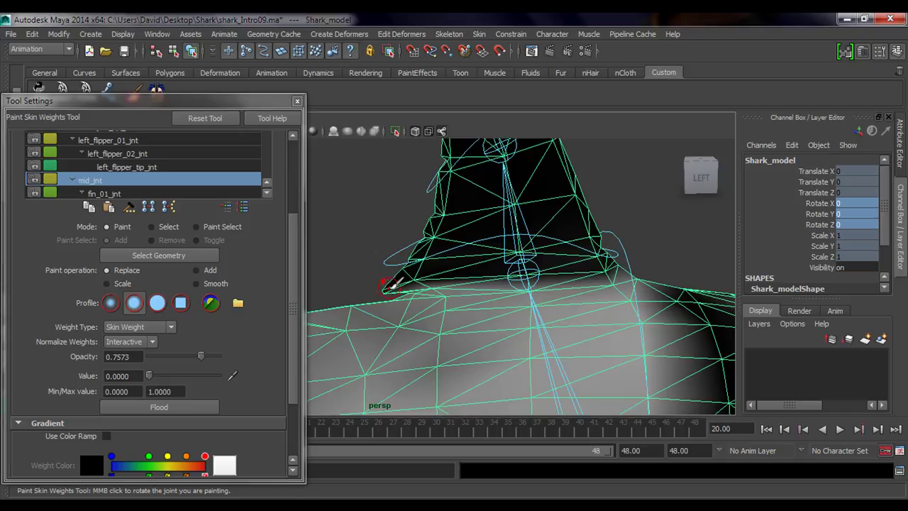
mouse_move(485, 268)
alt+mouse_down()
mouse_move(432, 267)
mouse_move(454, 292)
mouse_move(450, 303)
mouse_move(525, 316)
mouse_move(462, 327)
mouse_move(487, 324)
mouse_move(408, 275)
alt+mouse_up()
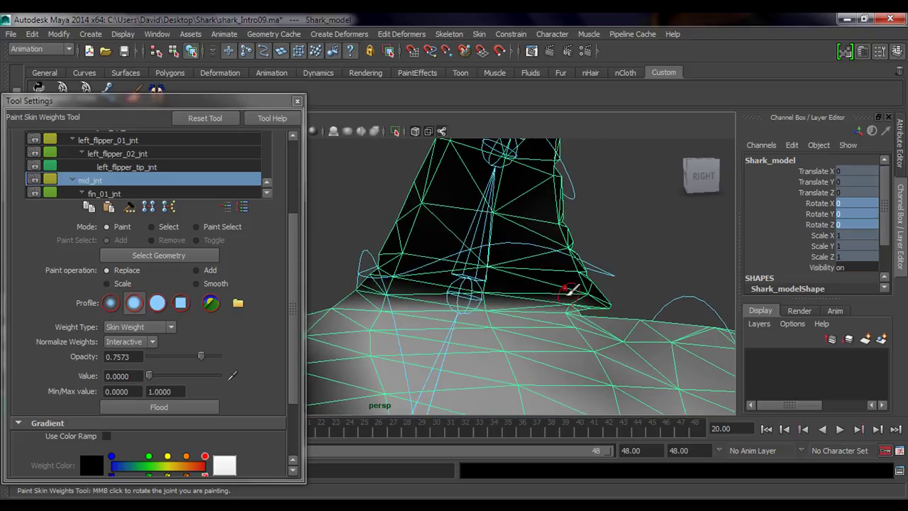
mouse_move(567, 292)
alt+mouse_down()
mouse_move(523, 305)
mouse_move(521, 317)
mouse_move(546, 300)
mouse_move(541, 324)
mouse_move(574, 323)
alt+mouse_up()
alt+drag(511, 302, 515, 283)
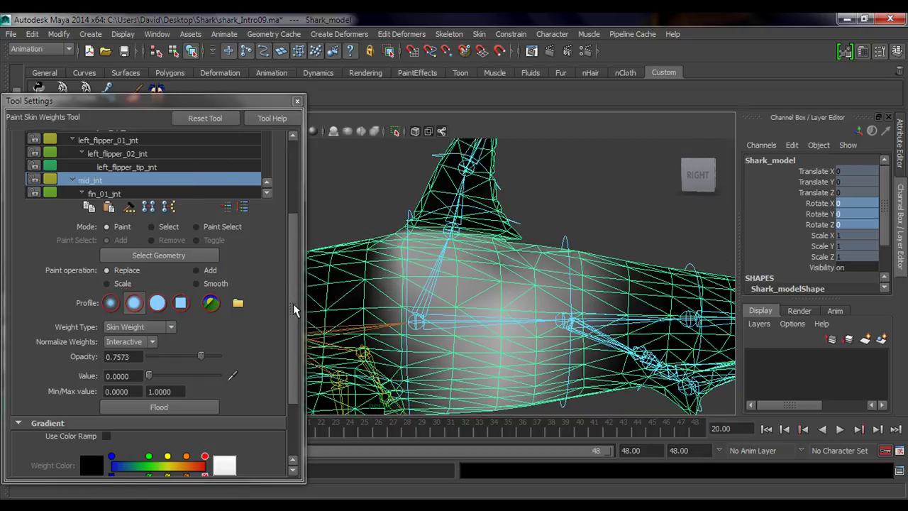
Switch the paint operation to Add with opacity 1 and value 1, trying a few strokes at value 0.068 first
mouse_move(293, 304)
mouse_down()
mouse_move(293, 291)
mouse_move(292, 311)
mouse_up()
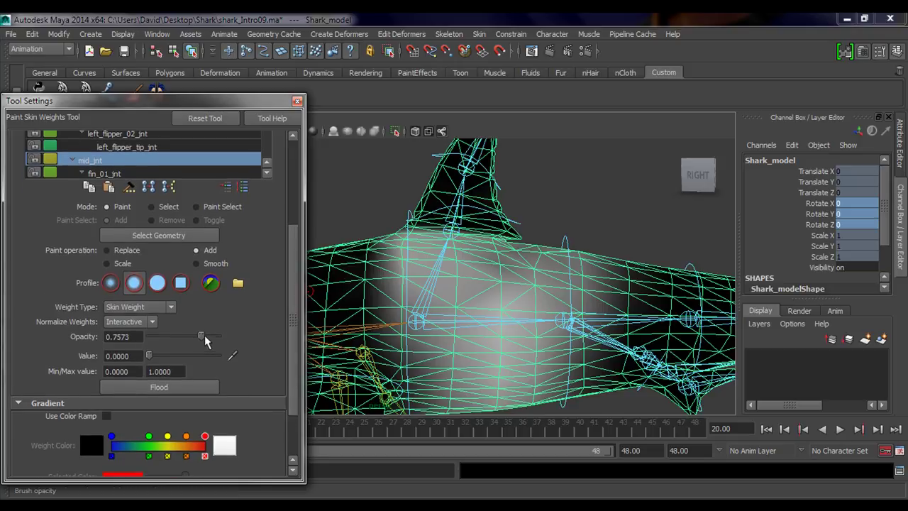
drag(201, 336, 217, 337)
drag(149, 355, 154, 355)
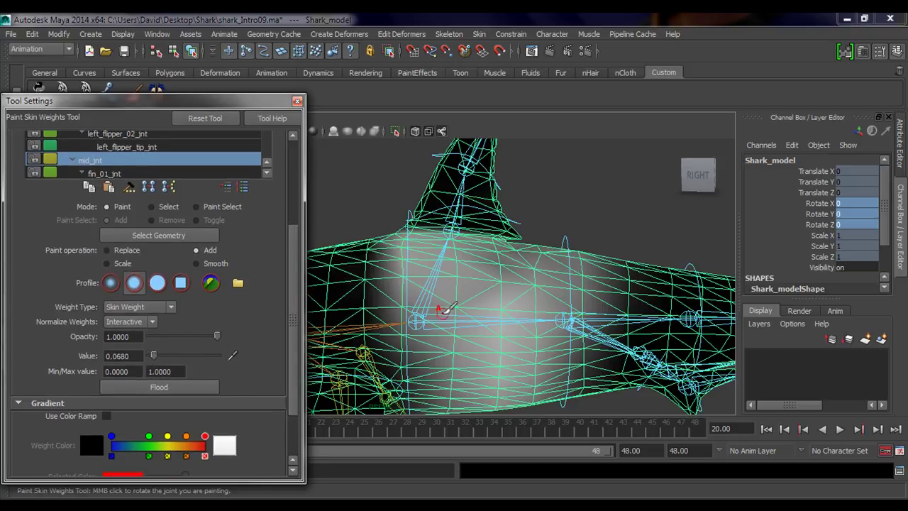
middle_drag(444, 310, 441, 304)
mouse_move(451, 296)
mouse_down()
mouse_move(449, 258)
mouse_move(443, 265)
mouse_move(454, 277)
mouse_move(440, 302)
mouse_up()
drag(189, 358, 221, 356)
Add full mid_jnt weight over the shark's right flank below the dorsal fin
mouse_move(471, 298)
mouse_down()
mouse_move(459, 315)
mouse_move(466, 298)
mouse_move(517, 308)
mouse_move(497, 305)
mouse_move(500, 346)
mouse_move(524, 298)
mouse_move(507, 278)
mouse_up()
mouse_move(447, 263)
mouse_down()
mouse_move(462, 241)
mouse_move(470, 255)
mouse_move(422, 257)
mouse_move(462, 319)
mouse_move(442, 254)
mouse_move(447, 289)
mouse_up()
mouse_move(465, 323)
mouse_down()
mouse_move(443, 298)
mouse_move(446, 245)
mouse_up()
mouse_move(441, 210)
mouse_down()
mouse_move(448, 248)
mouse_move(488, 275)
mouse_move(553, 245)
mouse_move(532, 273)
mouse_up()
mouse_move(532, 273)
alt+mouse_down()
mouse_move(511, 265)
mouse_move(492, 305)
mouse_move(482, 289)
mouse_move(450, 276)
mouse_move(451, 246)
alt+mouse_up()
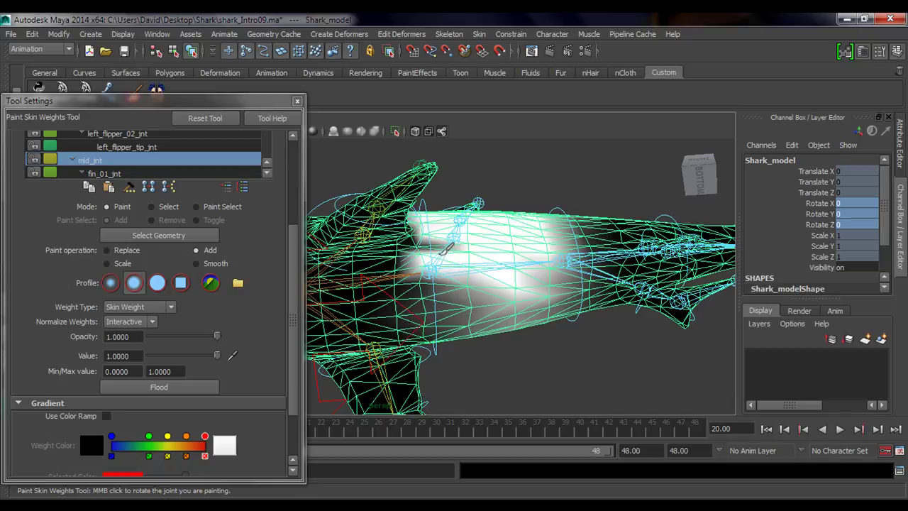
Add full mid_jnt weight across the belly behind the flippers and up the left flank
mouse_move(458, 297)
mouse_down()
mouse_move(470, 310)
mouse_move(531, 290)
mouse_move(543, 265)
mouse_move(524, 292)
mouse_move(487, 244)
mouse_up()
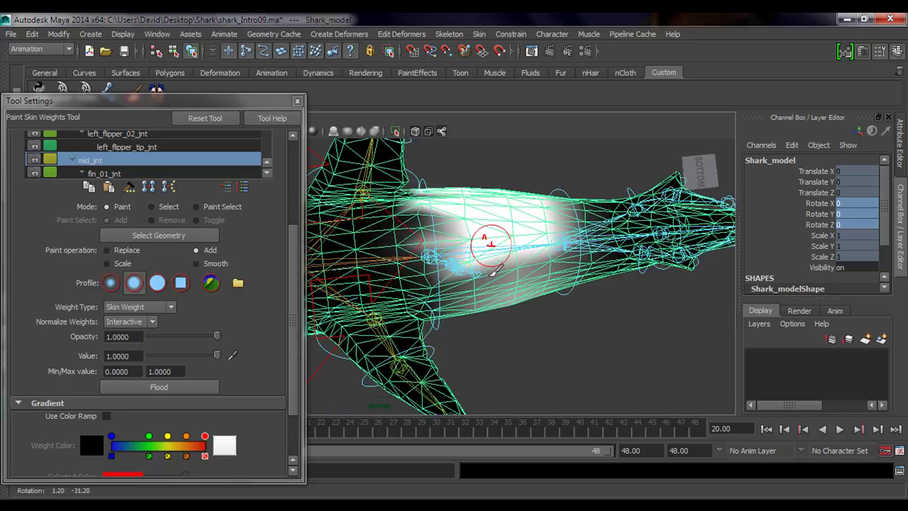
drag(437, 215, 438, 231)
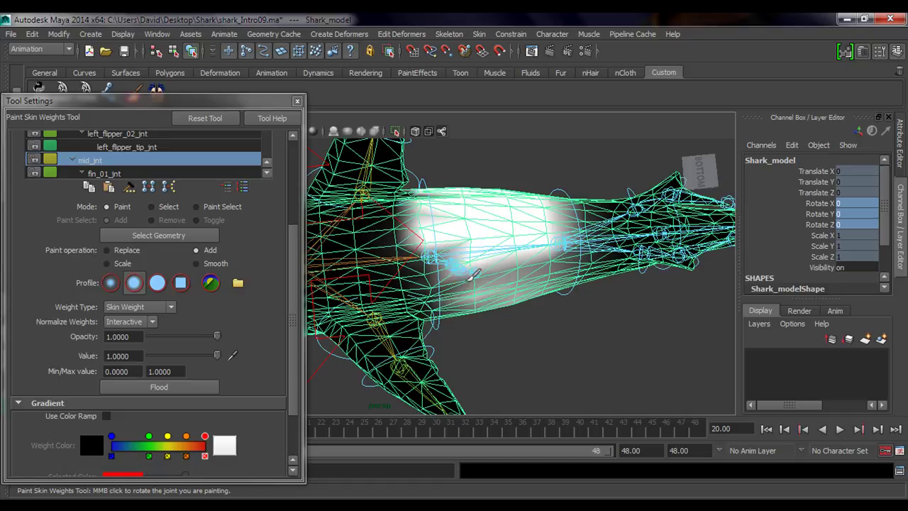
mouse_move(449, 274)
mouse_down()
mouse_move(465, 260)
mouse_move(516, 250)
mouse_move(536, 274)
mouse_move(487, 286)
mouse_move(468, 251)
mouse_move(458, 298)
mouse_move(471, 227)
mouse_move(458, 239)
mouse_move(484, 289)
mouse_move(527, 285)
mouse_move(502, 319)
mouse_move(541, 289)
mouse_move(513, 320)
mouse_move(450, 310)
mouse_move(458, 272)
mouse_up()
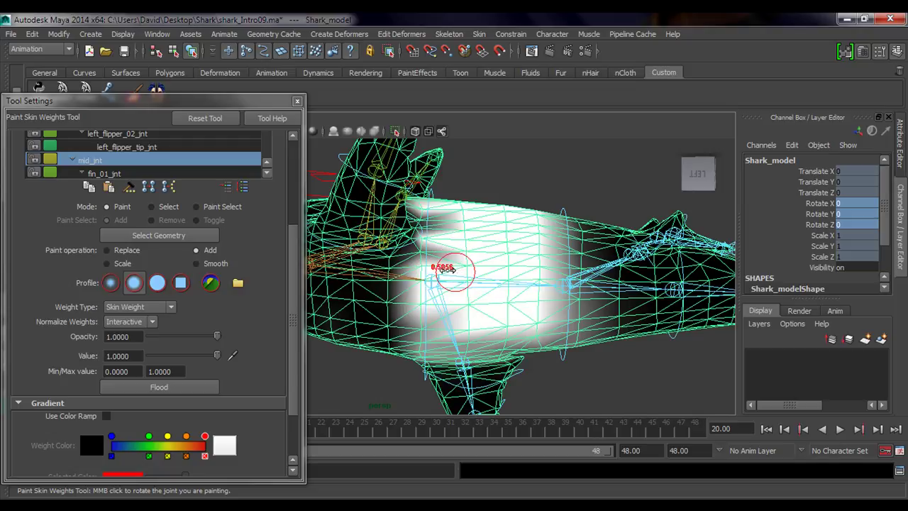
click(426, 254)
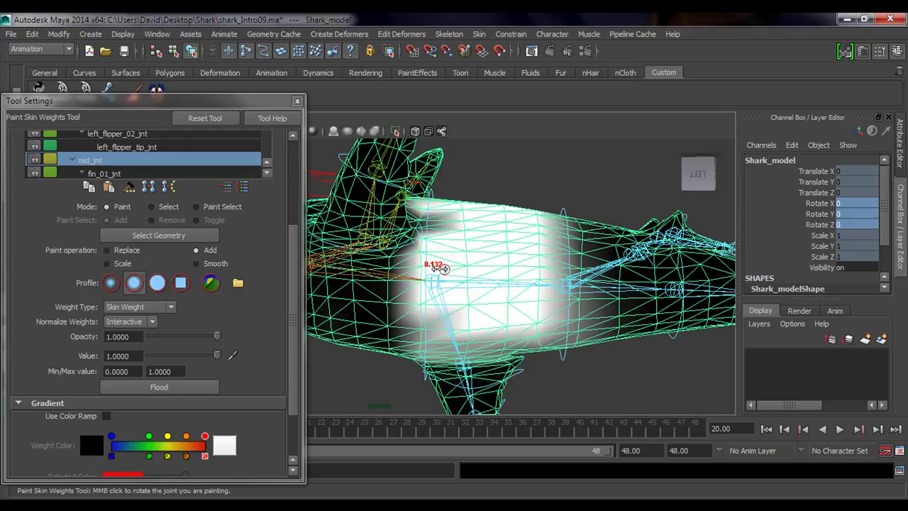
Fill the body around the dorsal fin's base and along the back behind it with full mid_jnt weight
mouse_move(446, 256)
alt+mouse_down()
mouse_move(464, 266)
mouse_move(411, 272)
mouse_move(451, 257)
mouse_move(465, 315)
mouse_move(454, 319)
mouse_move(508, 318)
mouse_move(468, 282)
mouse_move(452, 285)
alt+mouse_up()
drag(464, 244, 474, 215)
mouse_move(553, 268)
alt+mouse_down()
mouse_move(496, 260)
mouse_move(522, 217)
mouse_move(487, 283)
mouse_move(416, 280)
mouse_move(426, 341)
mouse_move(461, 365)
mouse_move(521, 353)
mouse_move(554, 359)
mouse_move(610, 333)
mouse_move(602, 285)
mouse_move(558, 300)
mouse_move(532, 324)
mouse_move(491, 316)
alt+mouse_up()
mouse_move(535, 346)
alt+mouse_down()
mouse_move(532, 276)
mouse_move(495, 359)
mouse_move(490, 340)
mouse_move(480, 350)
mouse_move(425, 291)
alt+mouse_up()
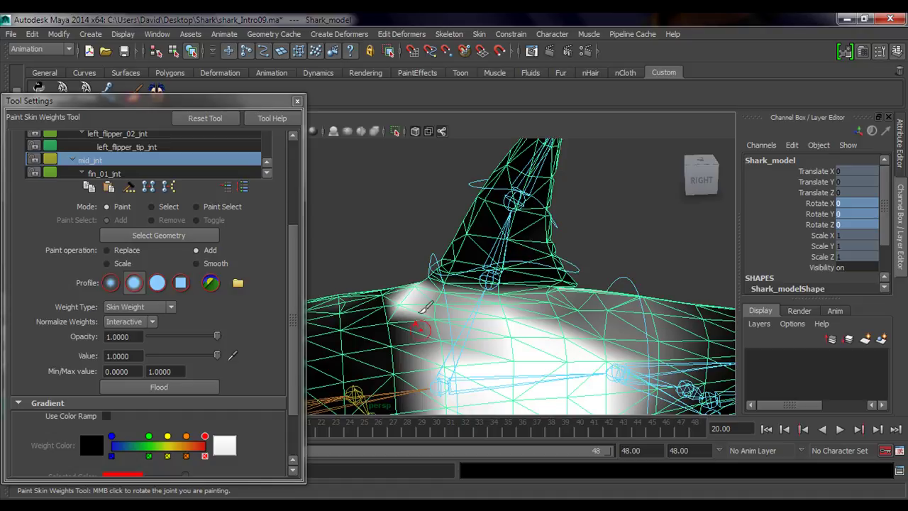
alt+drag(520, 359, 479, 317)
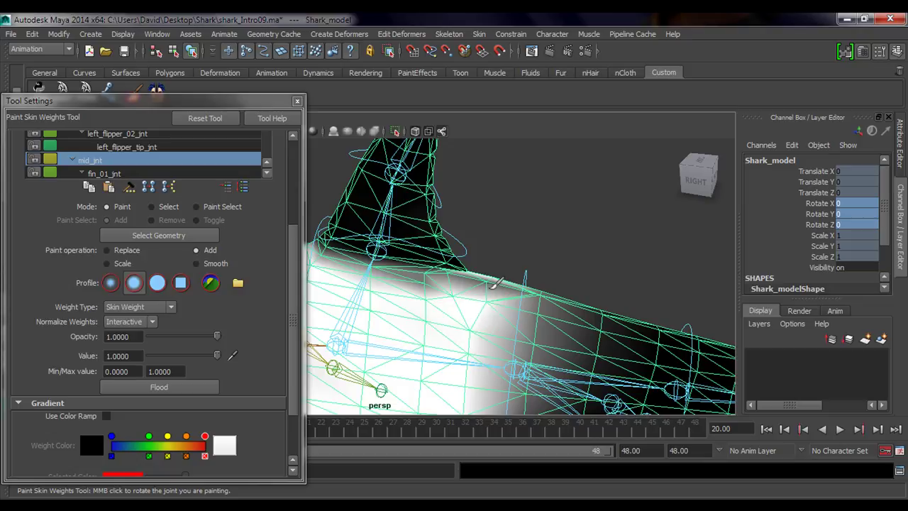
mouse_move(468, 292)
alt+mouse_down()
mouse_move(430, 362)
mouse_move(547, 278)
mouse_move(493, 307)
mouse_move(394, 281)
mouse_move(507, 324)
mouse_move(523, 315)
mouse_move(507, 300)
mouse_move(438, 335)
mouse_move(468, 292)
mouse_move(492, 310)
mouse_move(429, 296)
mouse_move(440, 287)
mouse_move(473, 314)
mouse_move(523, 324)
mouse_move(368, 235)
alt+mouse_up()
key(q)
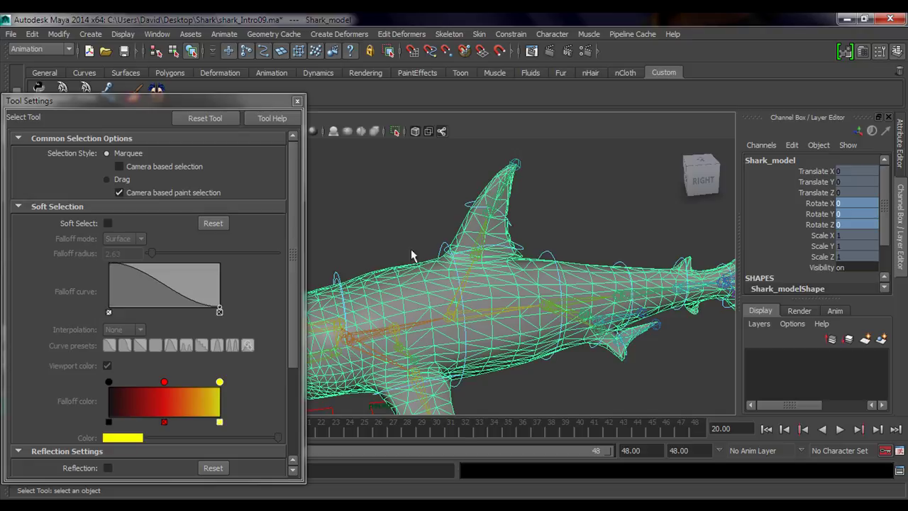
Reactivate the Paint Skin Weights Tool on the shark mesh and set the paint operation to Smooth at opacity 1
mouse_move(195, 103)
mouse_down()
mouse_move(208, 121)
mouse_move(163, 78)
mouse_up()
click(133, 96)
alt+drag(397, 163, 441, 217)
click(224, 241)
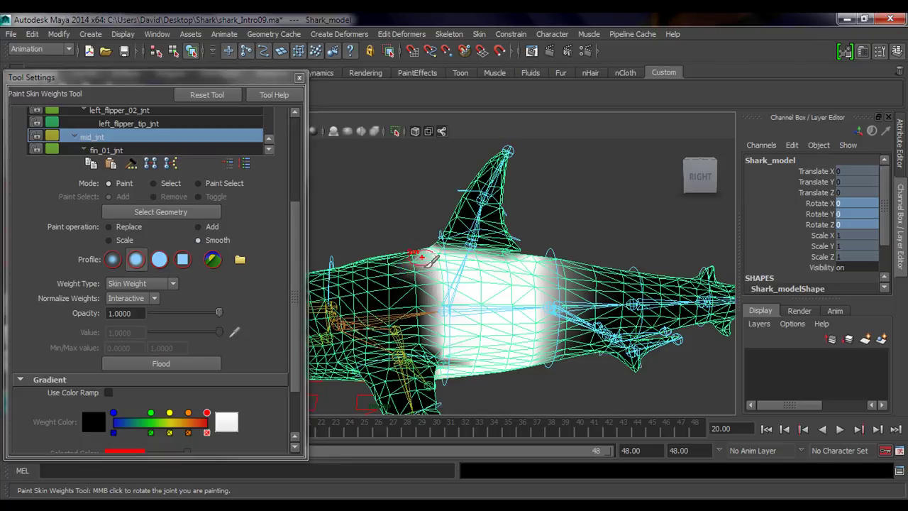
Smooth the front and rear edges of mid_jnt's weights along the right flank
mouse_move(436, 293)
mouse_down()
mouse_move(437, 338)
mouse_move(439, 281)
mouse_move(476, 315)
mouse_move(432, 316)
mouse_move(441, 279)
mouse_move(456, 285)
mouse_move(459, 322)
mouse_move(466, 329)
mouse_move(477, 310)
mouse_move(482, 323)
mouse_up()
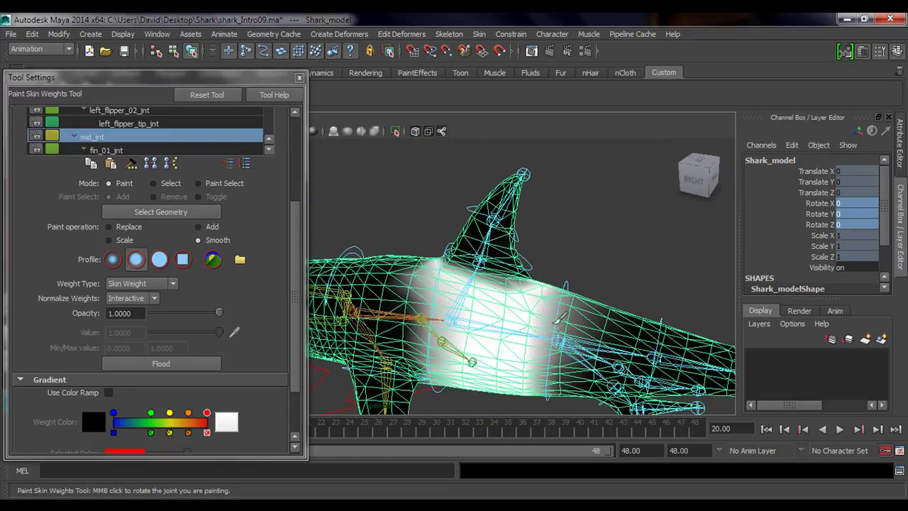
alt+middle_drag(549, 348, 536, 302)
mouse_move(521, 331)
mouse_down()
mouse_move(541, 285)
mouse_move(543, 331)
mouse_up()
alt+drag(529, 359, 525, 298)
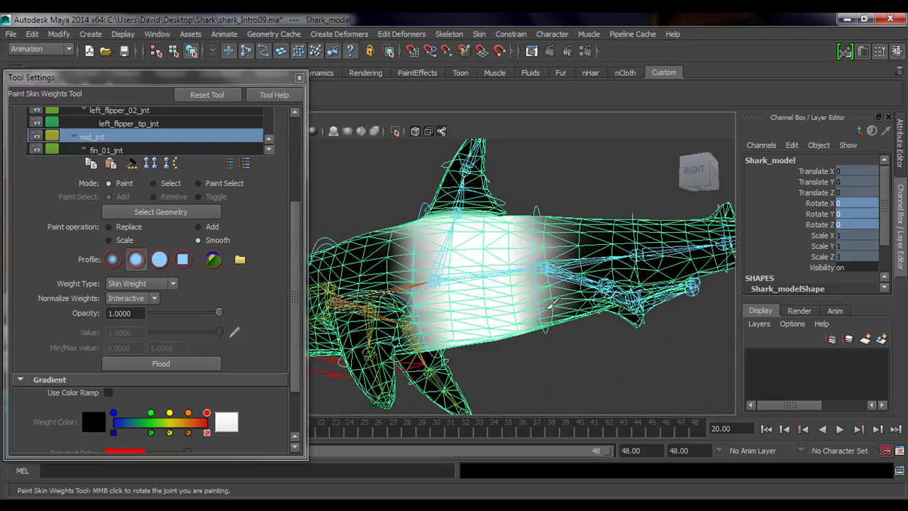
mouse_move(541, 355)
alt+mouse_down()
mouse_move(544, 261)
mouse_move(478, 312)
mouse_move(392, 310)
mouse_move(478, 324)
mouse_move(485, 312)
alt+mouse_up()
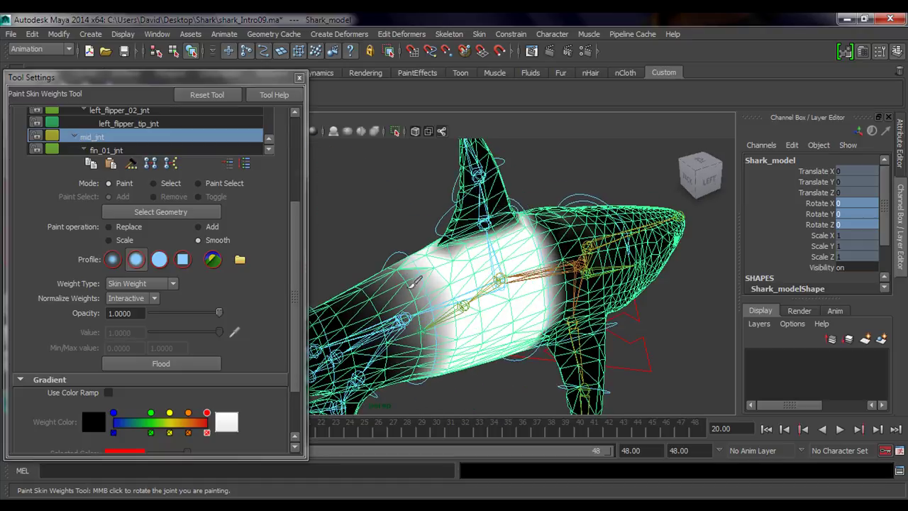
Smooth the edges of mid_jnt's weights along the left flank and near the flipper
mouse_move(422, 358)
alt+mouse_down()
mouse_move(422, 371)
mouse_move(480, 296)
mouse_move(452, 228)
alt+mouse_up()
alt+drag(449, 300, 559, 244)
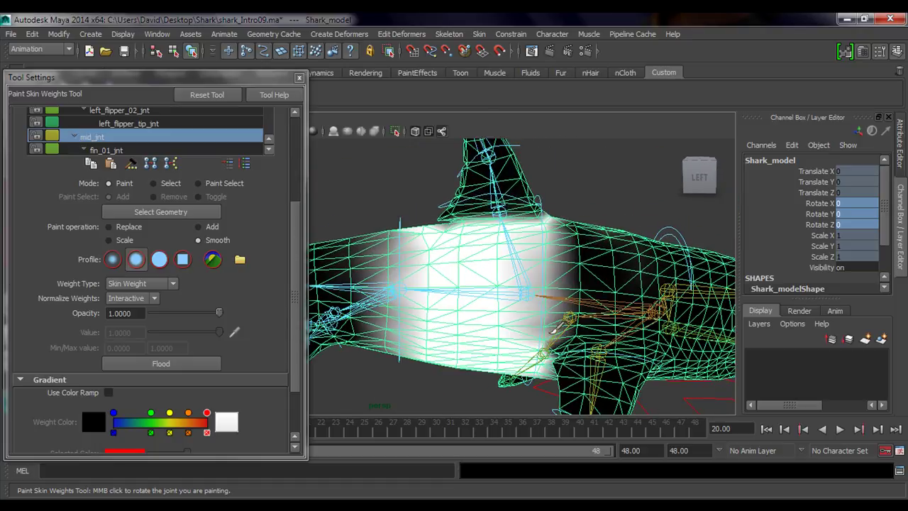
alt+drag(553, 326, 454, 346)
alt+drag(507, 275, 556, 241)
Select the mid control and rotate it to about -24 on Rotate Y to test the body's bend
key(q)
click(555, 241)
alt+middle_drag(472, 294, 500, 316)
alt+drag(411, 304, 433, 304)
alt+right_drag(433, 304, 514, 273)
alt+middle_drag(532, 270, 525, 269)
click(524, 270)
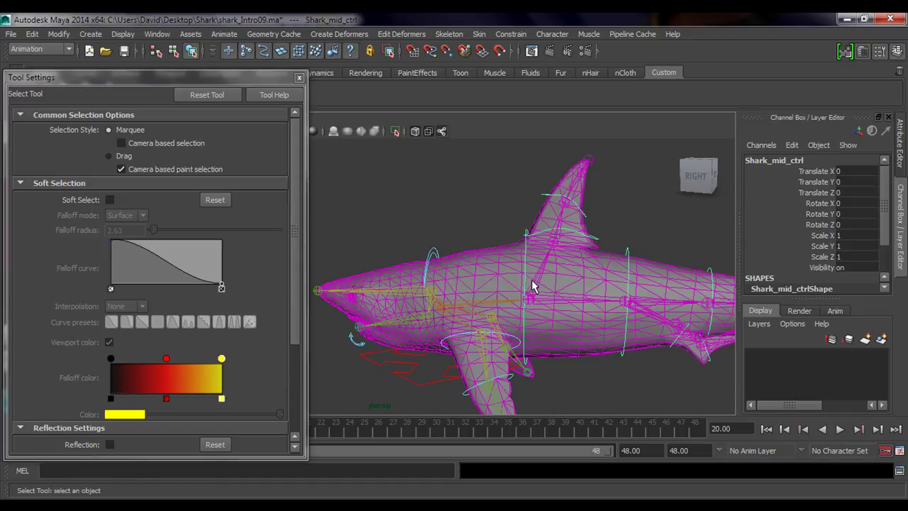
alt+drag(523, 270, 519, 259)
key(e)
drag(454, 275, 480, 306)
scroll(485, 311, down, 5)
alt+middle_drag(489, 317, 709, 270)
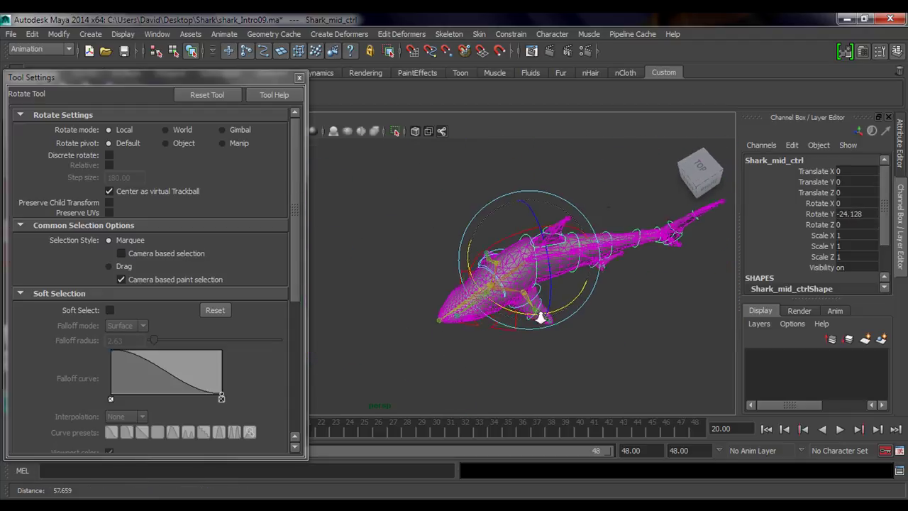
Swing the mid control on Rotate Y, ending at about -24, and examine the bend behind the flippers
scroll(541, 317, up, 5)
alt+middle_drag(591, 304, 471, 319)
alt+drag(471, 319, 472, 363)
alt+middle_drag(511, 326, 482, 334)
alt+drag(483, 334, 464, 342)
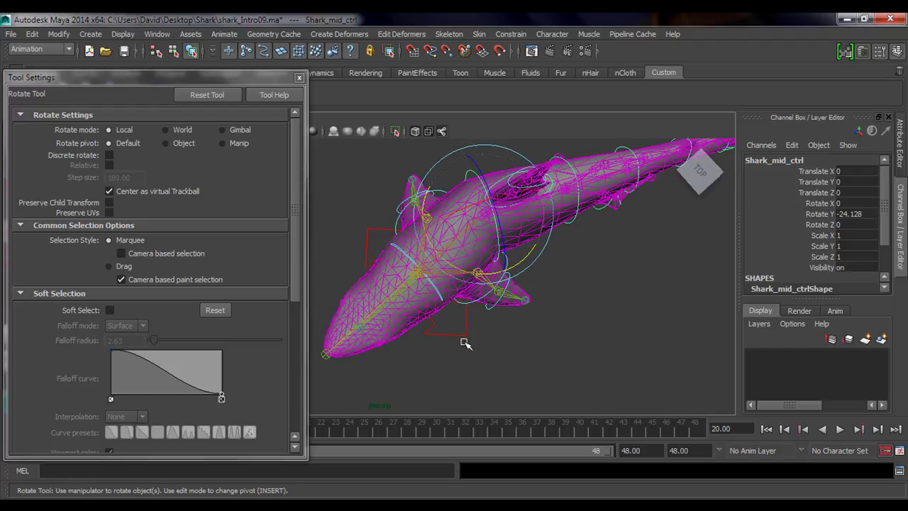
middle_drag(471, 357, 401, 253)
middle_drag(526, 358, 509, 351)
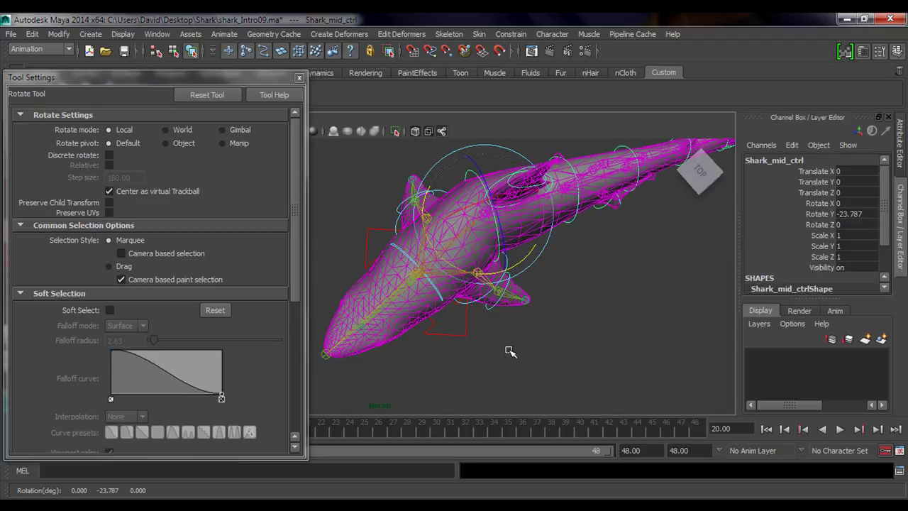
Select the shark mesh and reactivate the Paint Skin Weights Tool on mid_jnt
key(q)
click(477, 261)
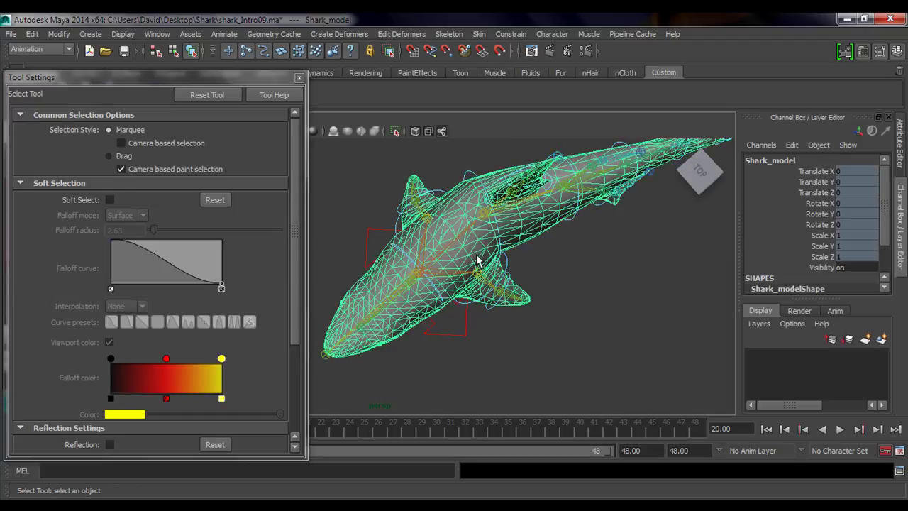
drag(121, 77, 119, 107)
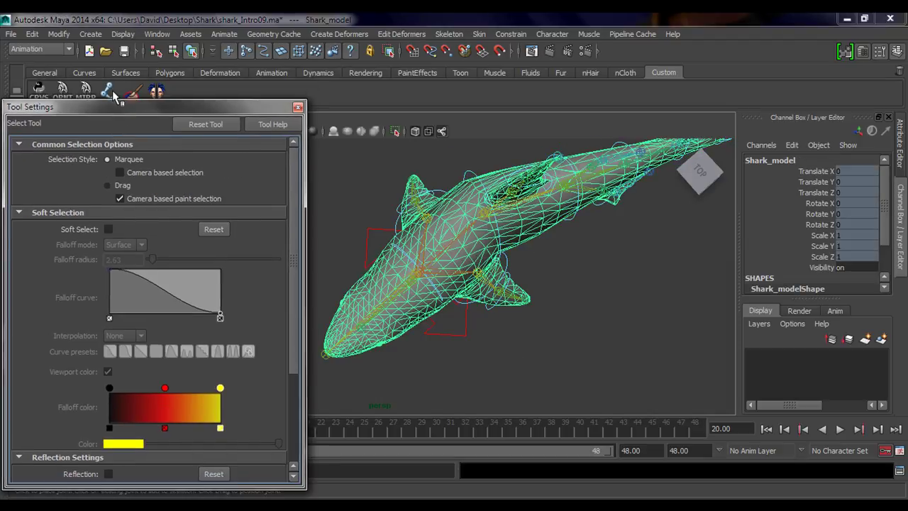
click(131, 94)
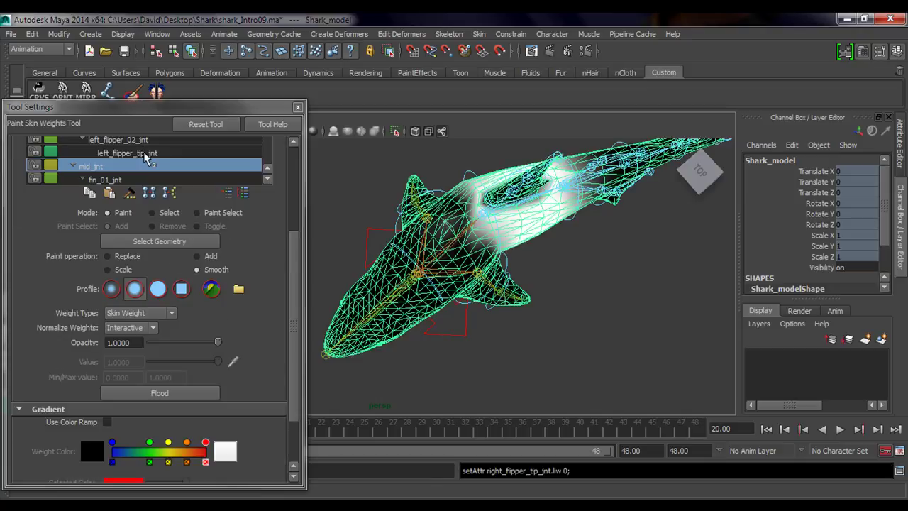
Lower the Smooth opacity to about 0.72 and smooth the front edge of mid_jnt's weights on the right flank and underside
alt+drag(446, 252, 452, 279)
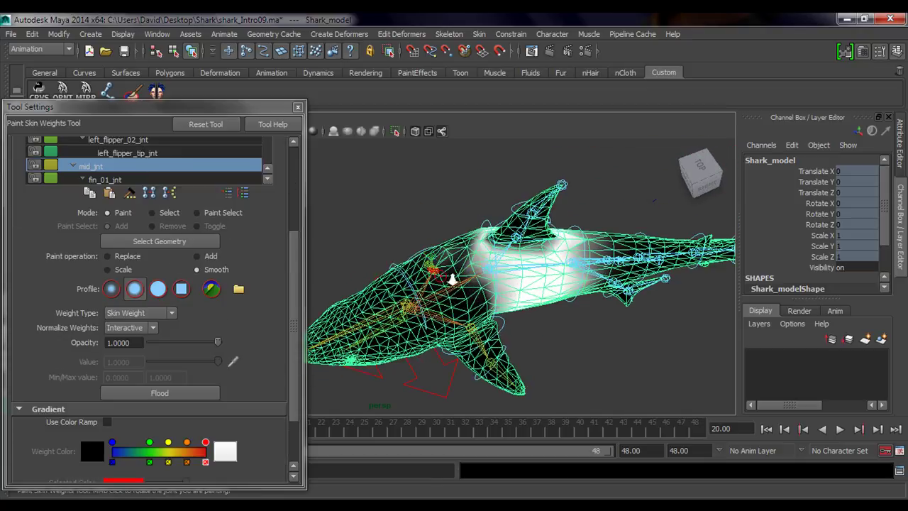
alt+right_drag(452, 280, 482, 282)
alt+drag(488, 280, 450, 252)
alt+right_drag(451, 251, 489, 245)
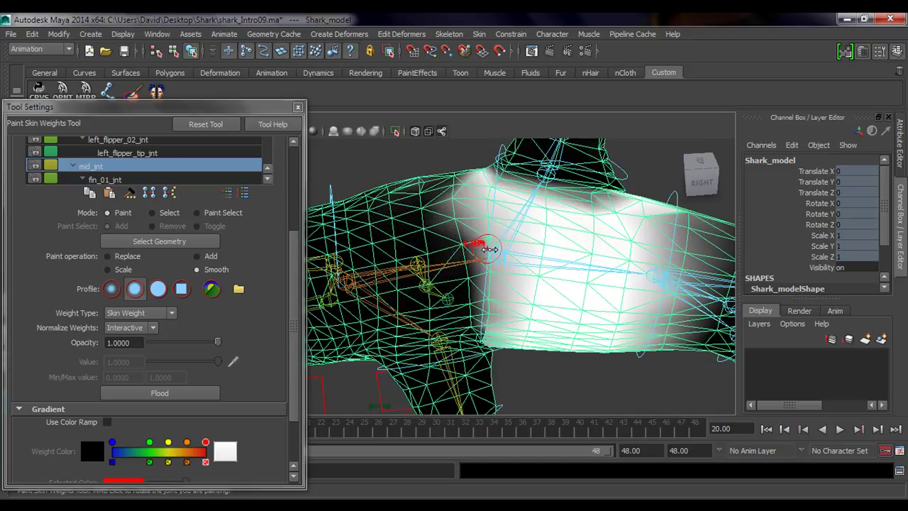
drag(211, 340, 199, 342)
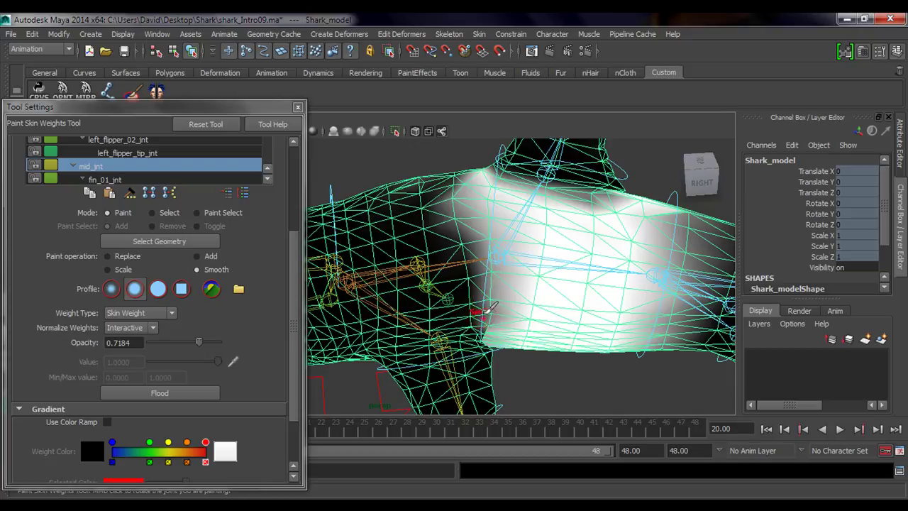
alt+drag(490, 307, 441, 248)
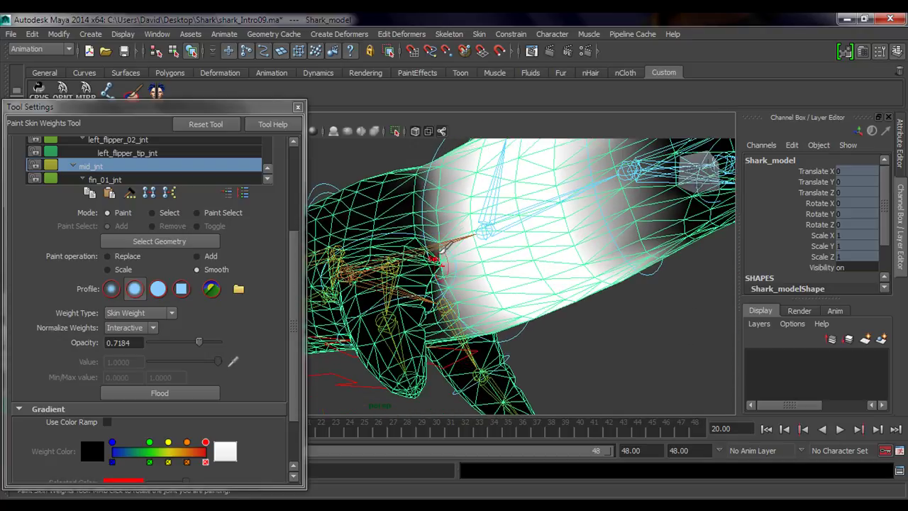
Smooth the front edge of mid_jnt's weights along the left flank, from the flipper up to the dorsal fin
mouse_move(488, 317)
alt+mouse_down()
mouse_move(544, 300)
mouse_move(513, 348)
mouse_move(534, 290)
alt+mouse_up()
alt+drag(524, 361, 528, 312)
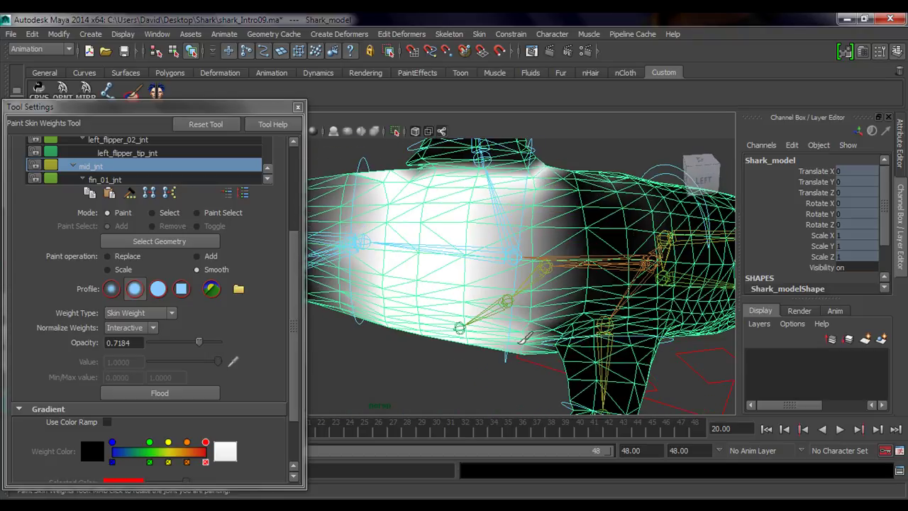
mouse_move(540, 262)
alt+mouse_down()
mouse_move(490, 259)
mouse_move(488, 312)
mouse_move(500, 346)
mouse_move(481, 318)
mouse_move(474, 328)
alt+mouse_up()
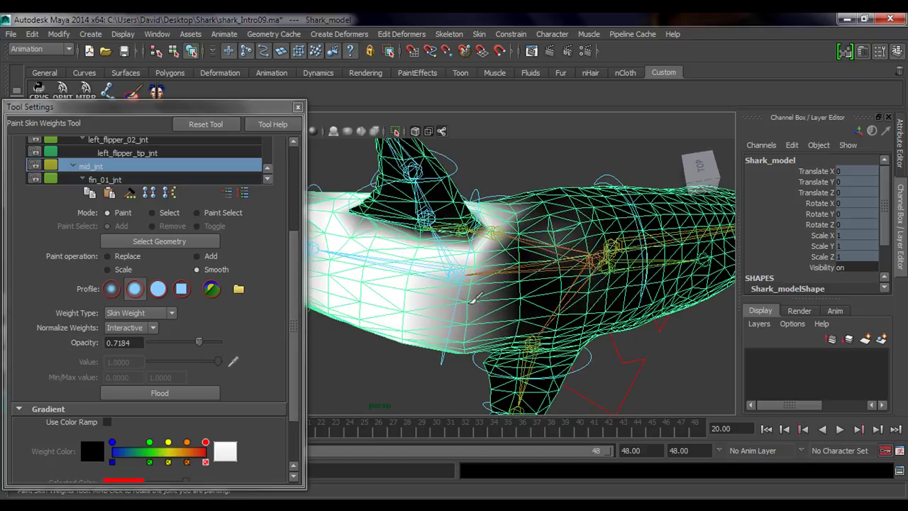
alt+drag(464, 354, 466, 318)
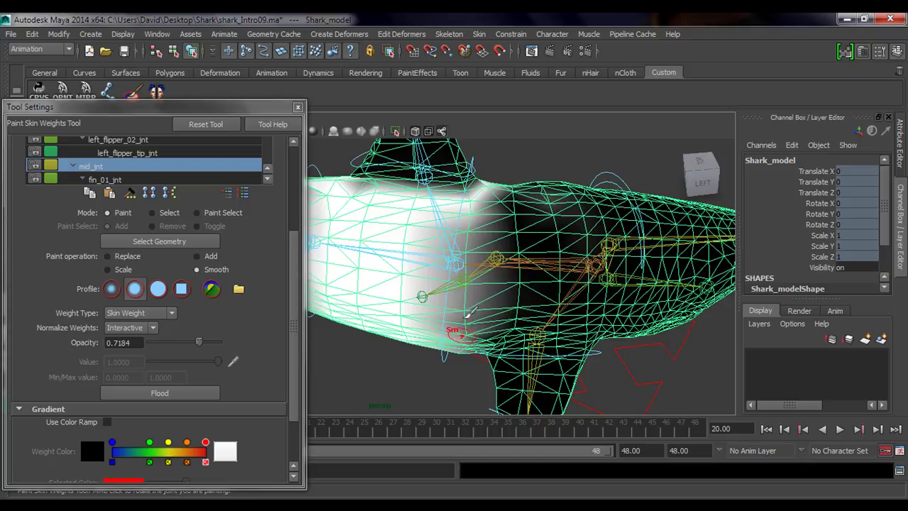
alt+drag(491, 279, 530, 298)
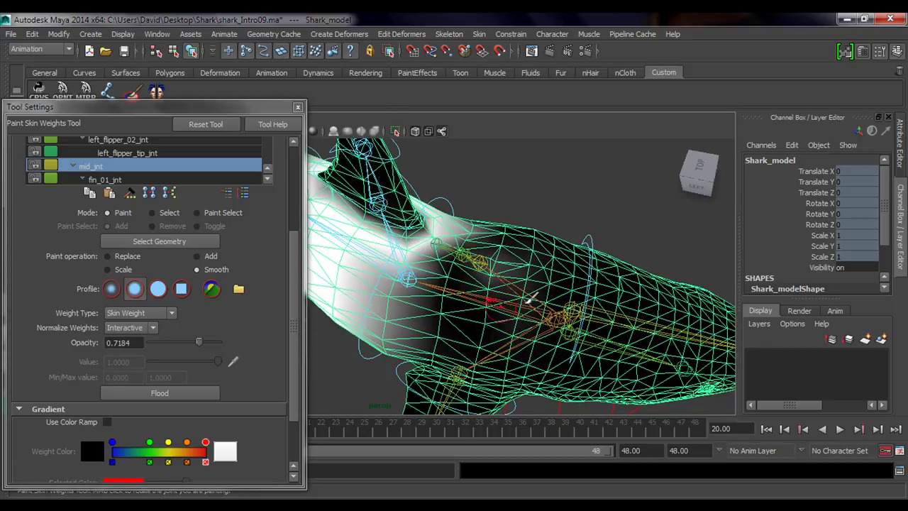
Switch to Replace with value 0 and opacity 1, and clear mid_jnt's stray weights from the front body on both sides
click(122, 263)
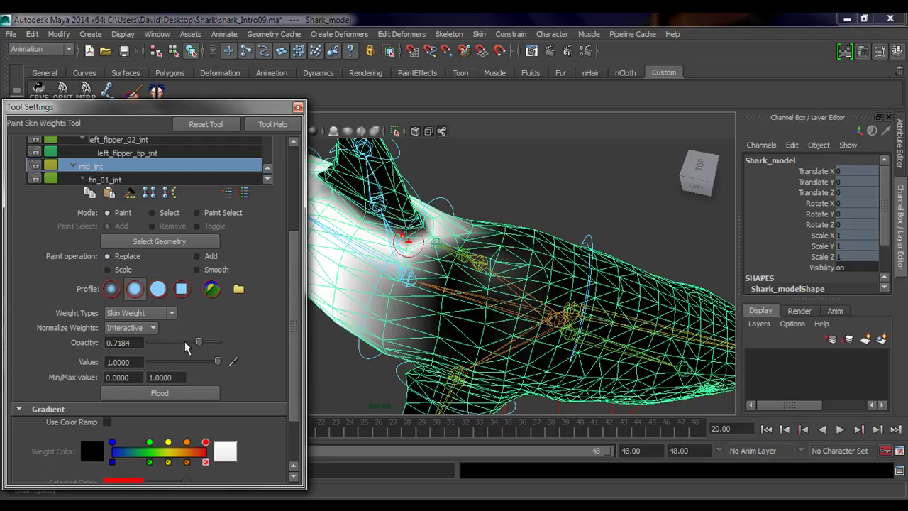
drag(195, 362, 151, 367)
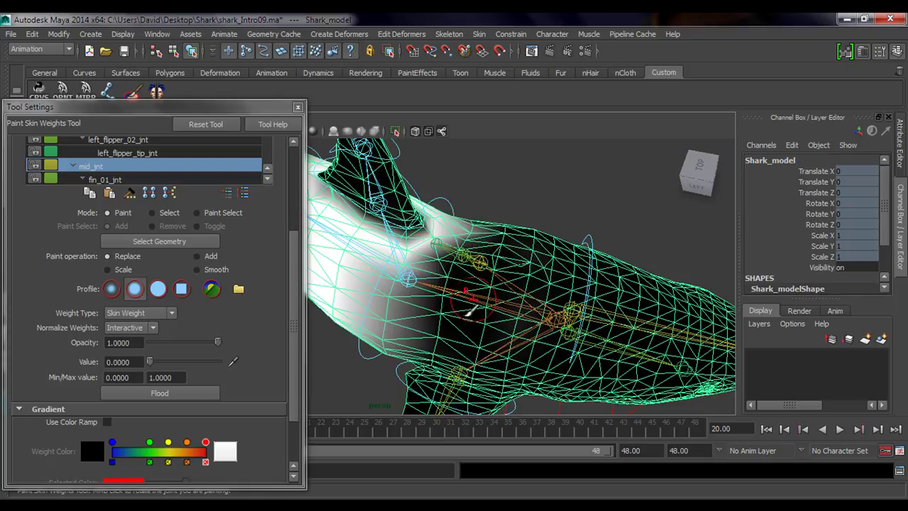
alt+middle_drag(541, 322, 505, 303)
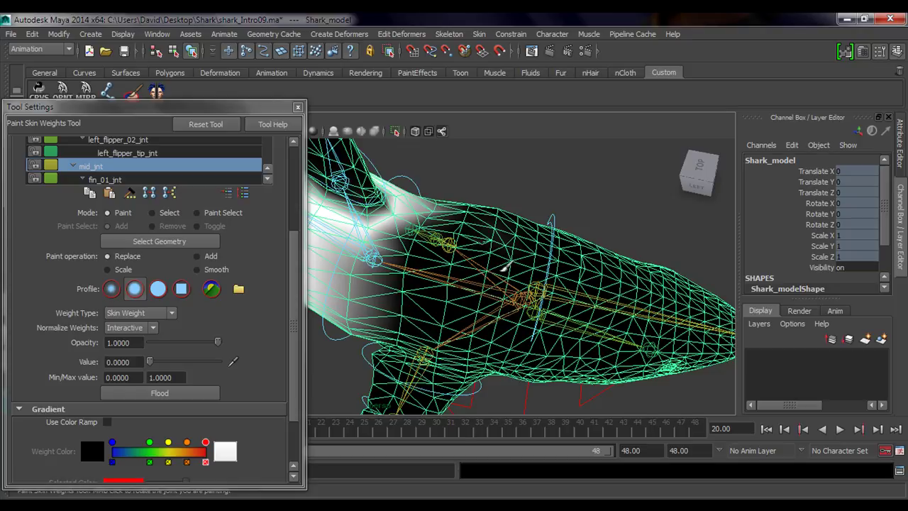
mouse_move(505, 266)
alt+mouse_down()
mouse_move(539, 291)
mouse_move(432, 297)
mouse_move(439, 316)
mouse_move(415, 333)
mouse_move(465, 312)
mouse_move(442, 225)
alt+mouse_up()
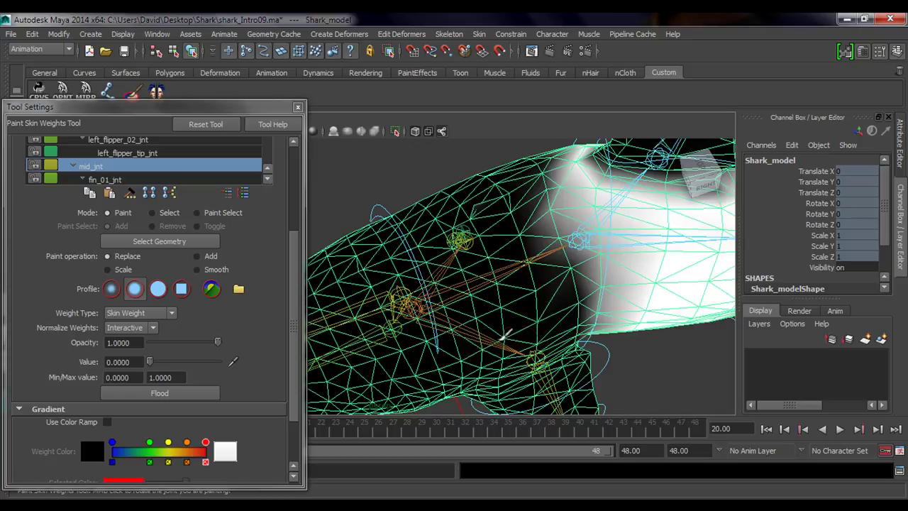
alt+drag(466, 349, 477, 182)
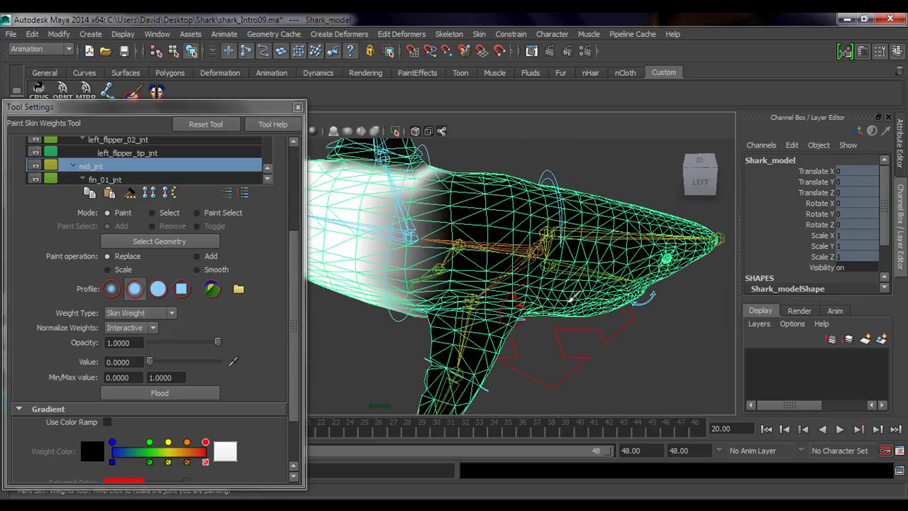
Leave weight painting, select the mid control and vary its Rotate Y to check the body's bend
mouse_move(571, 298)
alt+right_down()
mouse_move(511, 293)
mouse_move(464, 265)
alt+right_up()
key(q)
alt+middle_drag(464, 265, 502, 272)
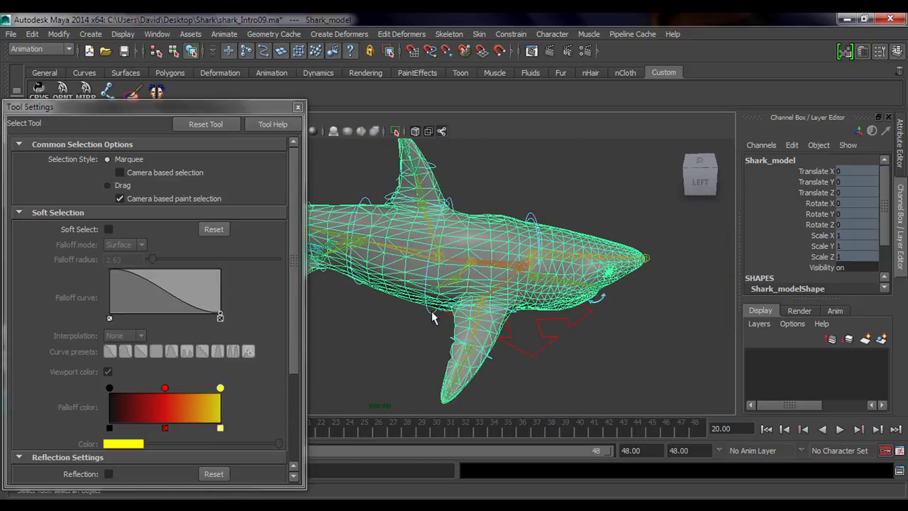
click(432, 312)
click(819, 214)
alt+drag(570, 287, 476, 348)
alt+middle_drag(476, 348, 501, 377)
Reactivate the Paint Skin Weights Tool on the shark mesh and smooth mid_jnt's front edge ahead of the dorsal fin and along the right flank
click(500, 377)
alt+drag(513, 361, 478, 351)
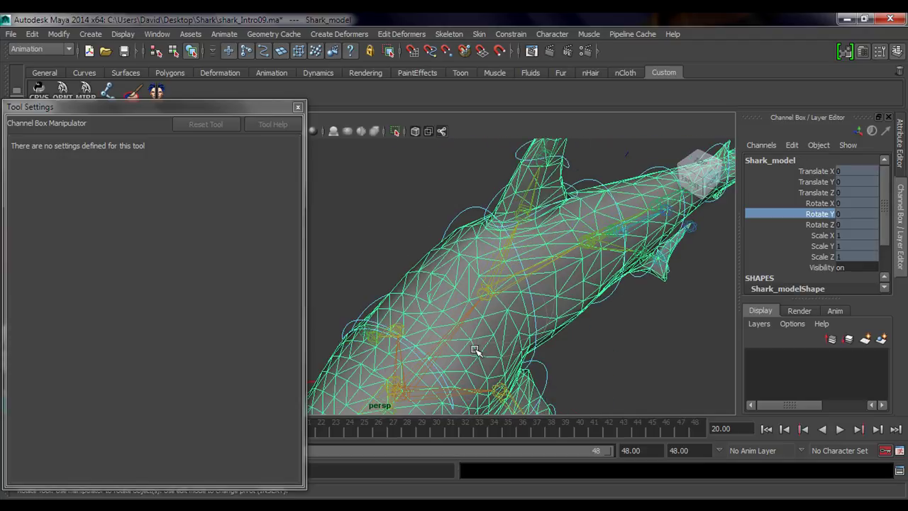
click(133, 97)
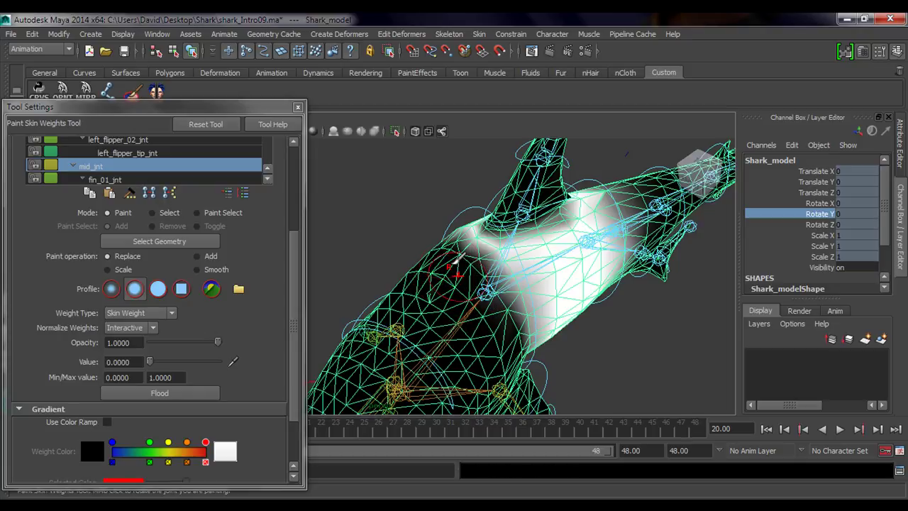
alt+drag(464, 289, 505, 324)
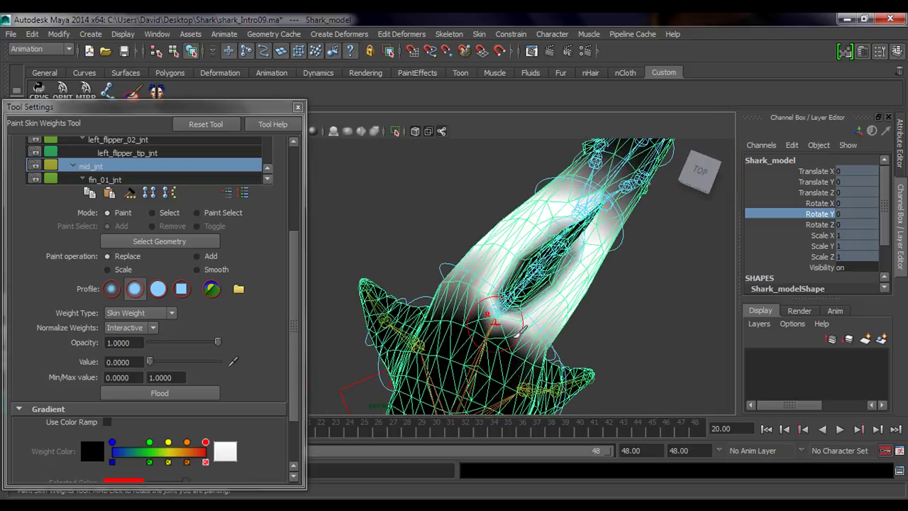
alt+middle_drag(507, 325, 497, 272)
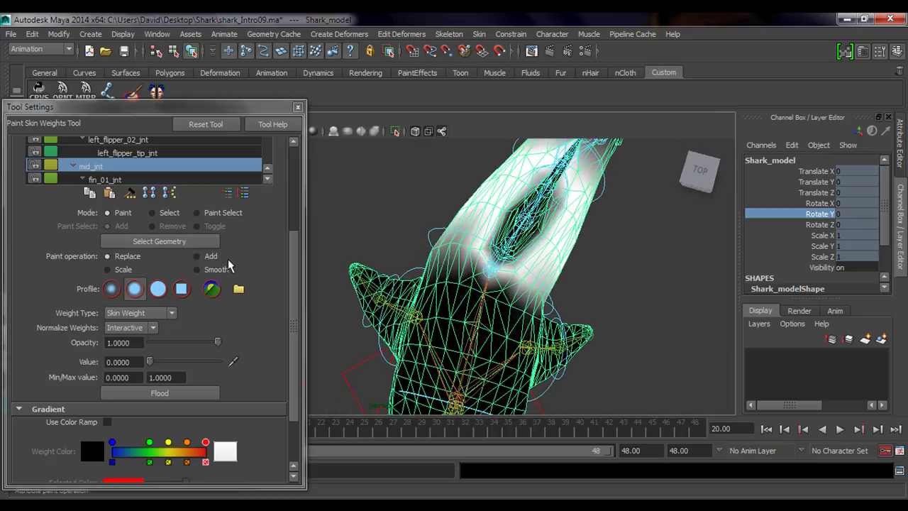
click(224, 270)
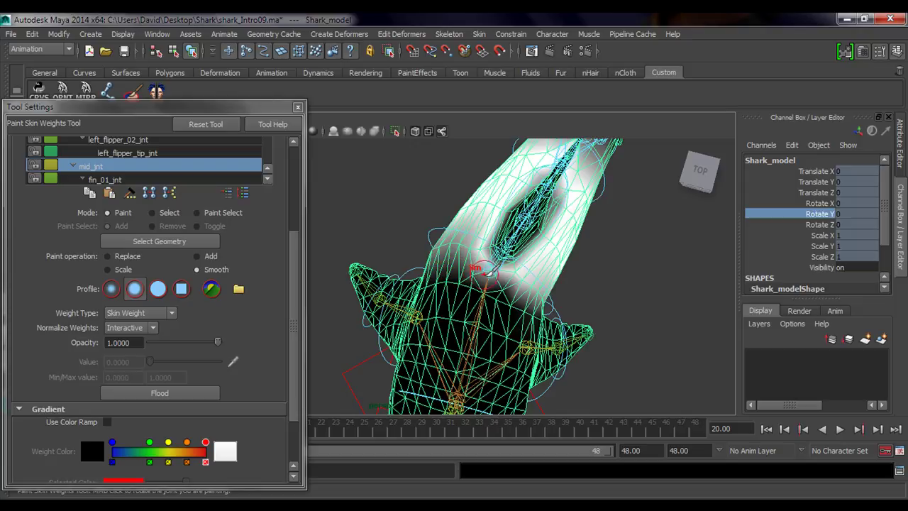
alt+drag(541, 279, 481, 227)
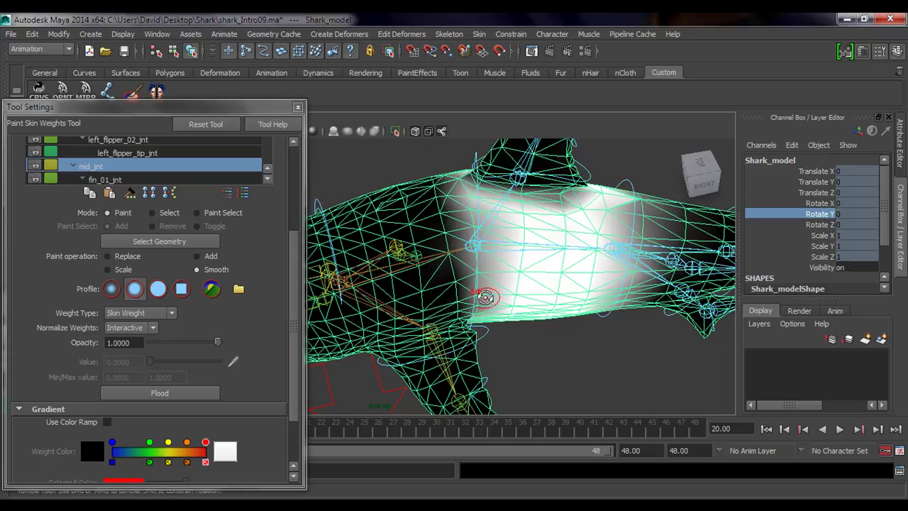
mouse_move(485, 297)
alt+mouse_down()
mouse_move(450, 239)
mouse_move(479, 288)
mouse_move(476, 260)
mouse_move(488, 264)
alt+mouse_up()
Select the mid control and swing Rotate Y to about 30, then back to about 23, to test the opposite bend
key(q)
alt+drag(482, 231, 468, 236)
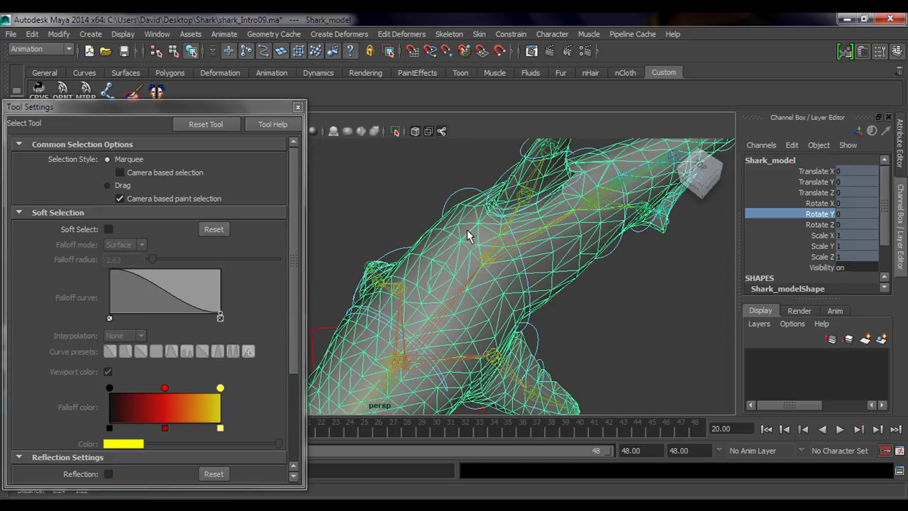
click(458, 191)
click(819, 215)
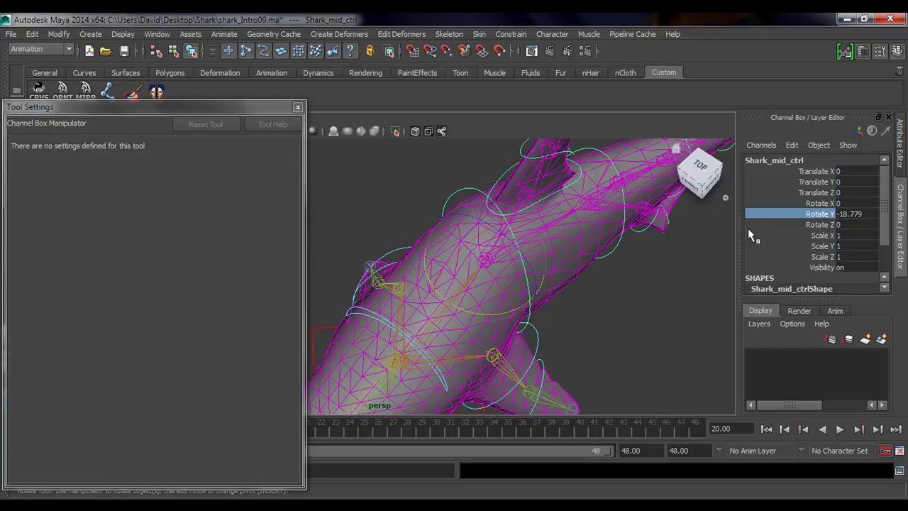
middle_drag(454, 340, 477, 337)
alt+drag(476, 336, 529, 356)
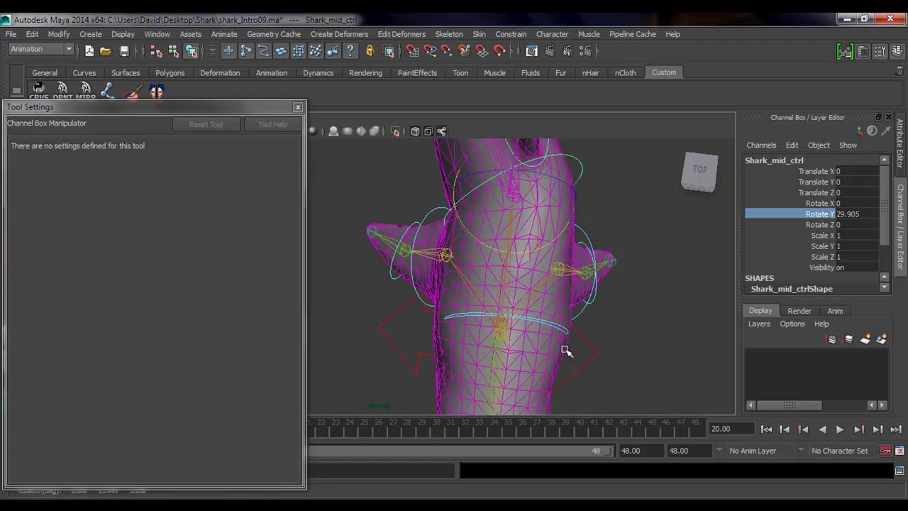
middle_drag(565, 350, 542, 348)
alt+middle_drag(505, 330, 462, 371)
alt+drag(462, 371, 556, 342)
alt+middle_drag(503, 318, 523, 361)
alt+drag(523, 361, 536, 347)
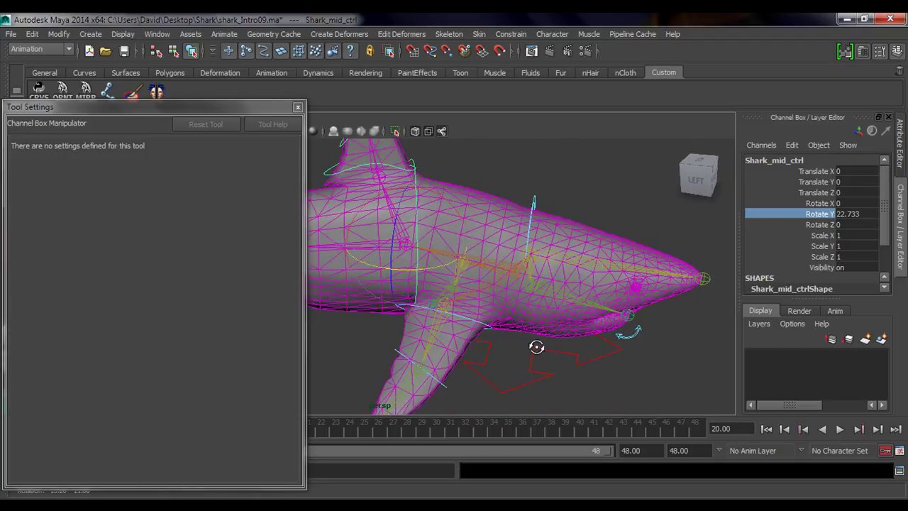
Reduce the mid control's Rotate Y to about 13 while checking the mesh closely around the front body
middle_drag(537, 347, 527, 284)
alt+middle_drag(446, 270, 448, 338)
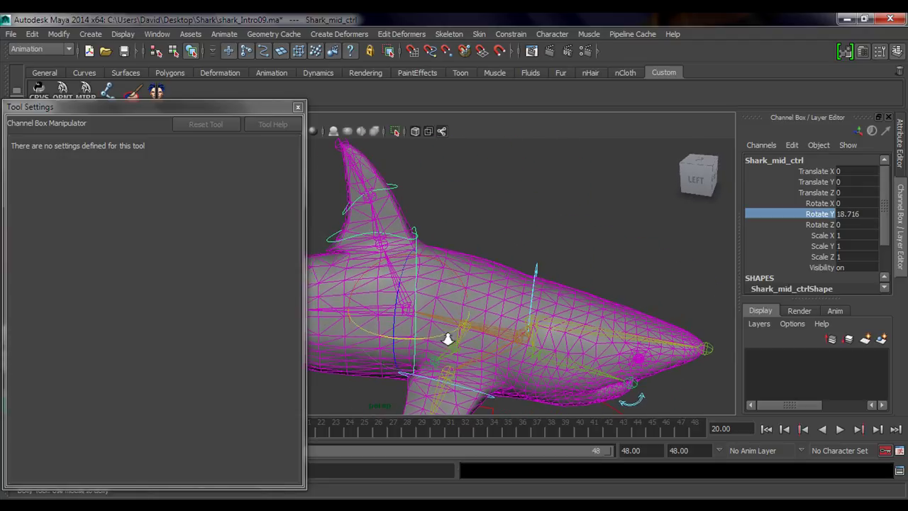
alt+right_drag(448, 338, 610, 331)
alt+drag(610, 330, 544, 373)
alt+middle_drag(543, 373, 518, 324)
alt+drag(517, 324, 421, 328)
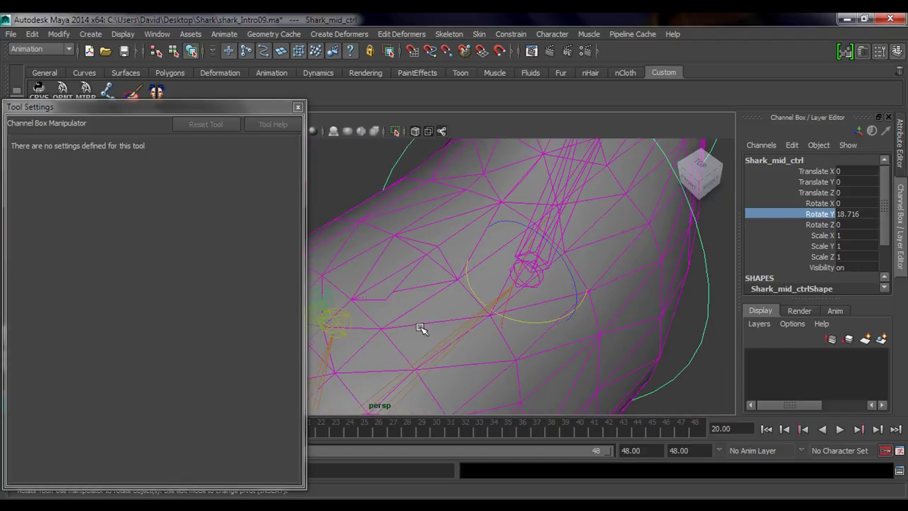
mouse_move(421, 328)
middle_down()
mouse_move(485, 357)
mouse_move(344, 343)
mouse_move(475, 341)
mouse_move(391, 330)
mouse_move(475, 345)
mouse_move(370, 329)
mouse_move(432, 330)
mouse_move(478, 357)
mouse_move(418, 347)
mouse_move(497, 359)
mouse_move(393, 341)
mouse_move(400, 331)
mouse_move(475, 341)
mouse_move(391, 330)
mouse_move(499, 343)
mouse_move(405, 337)
middle_up()
middle_drag(395, 298, 419, 313)
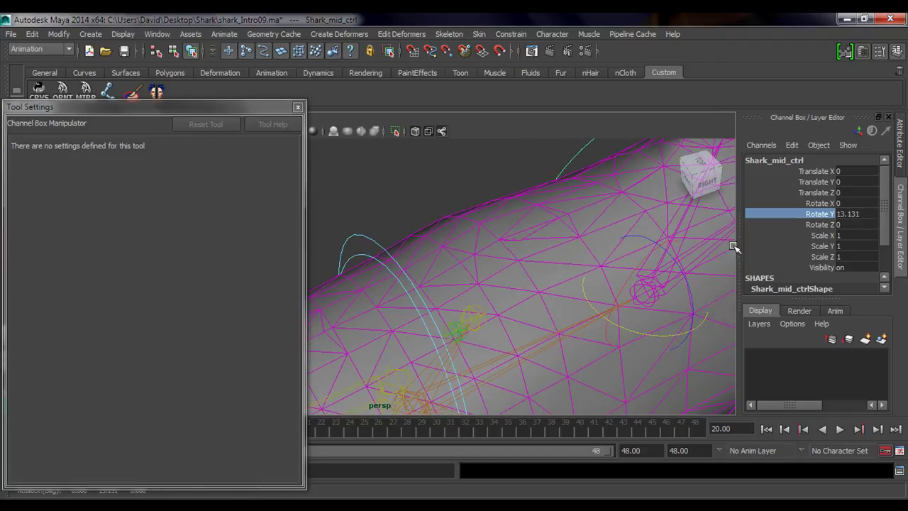
Reactivate the Paint Skin Weights Tool on the shark mesh and clear mid_jnt's weights around the front body using Replace at value 0
click(476, 251)
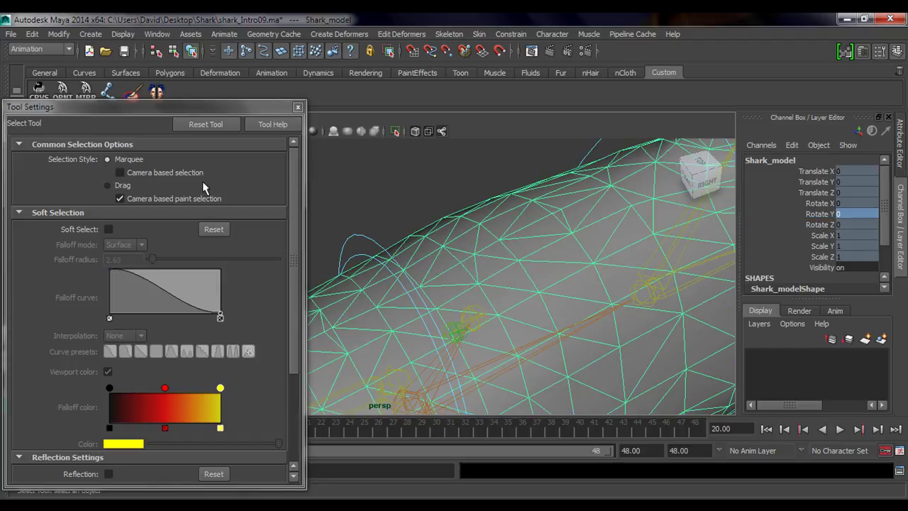
click(132, 95)
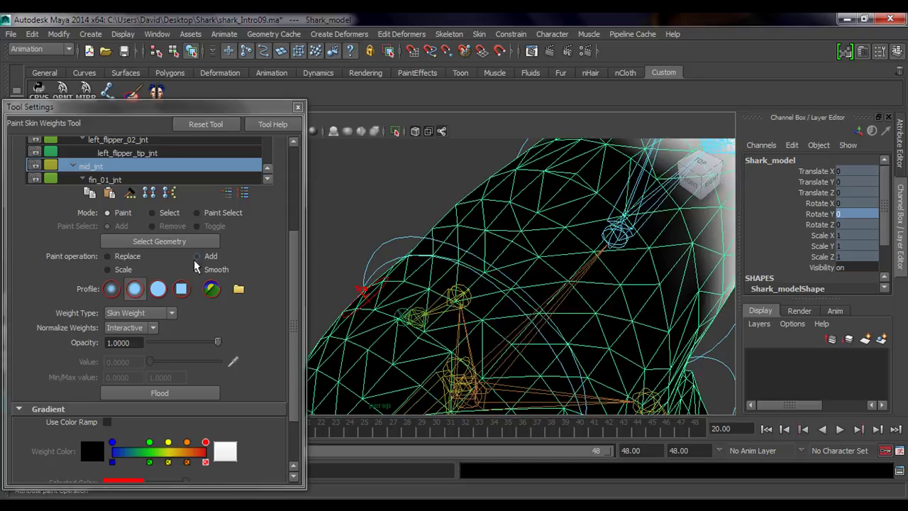
click(108, 257)
alt+drag(423, 307, 473, 323)
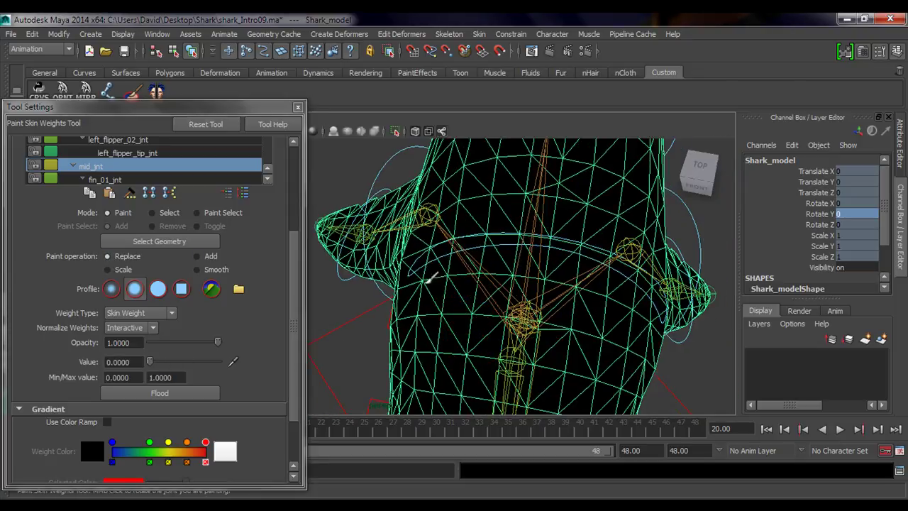
alt+drag(464, 288, 495, 225)
drag(472, 260, 495, 267)
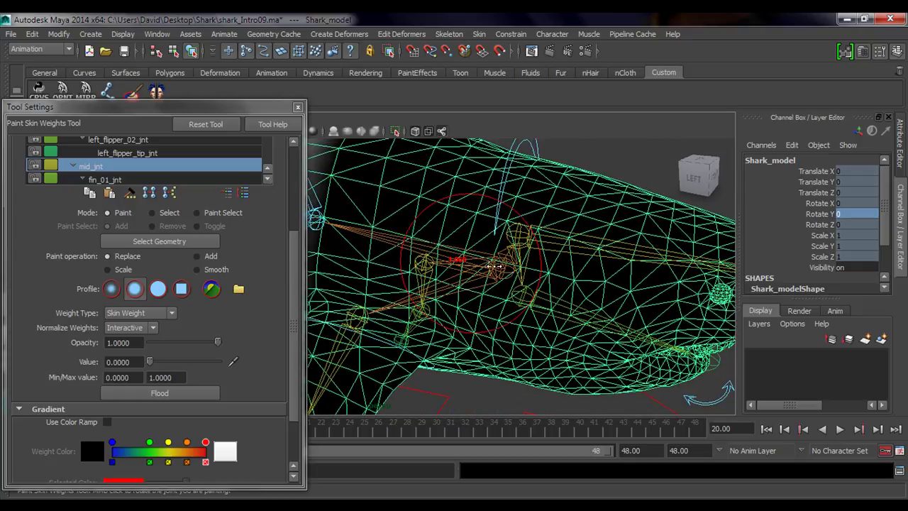
alt+right_drag(459, 277, 500, 236)
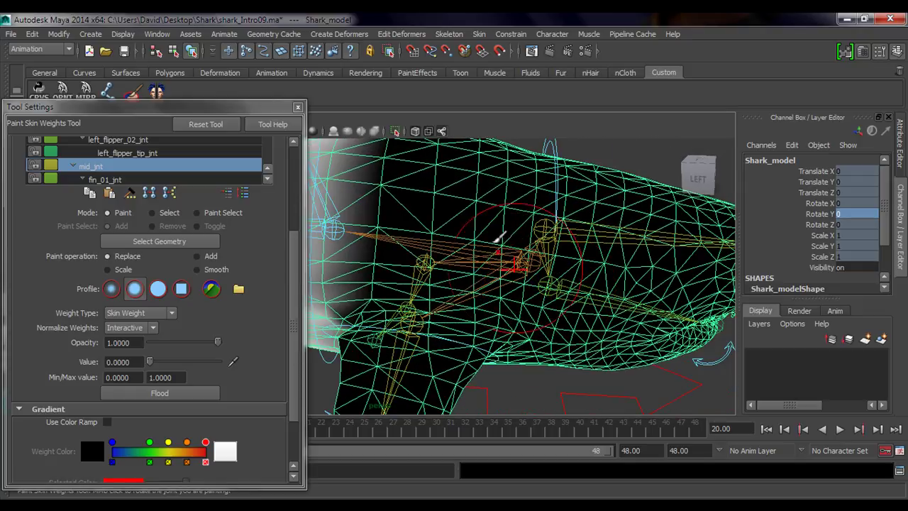
alt+drag(539, 285, 547, 245)
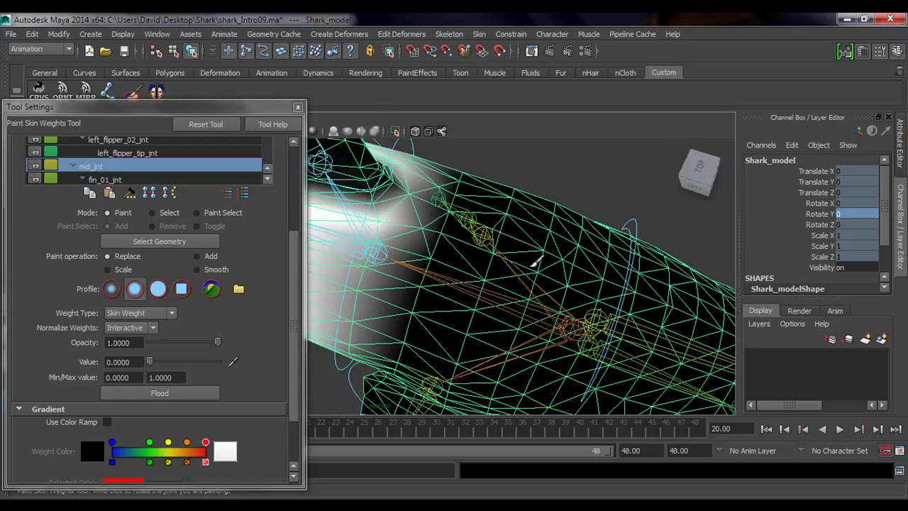
alt+drag(566, 306, 500, 305)
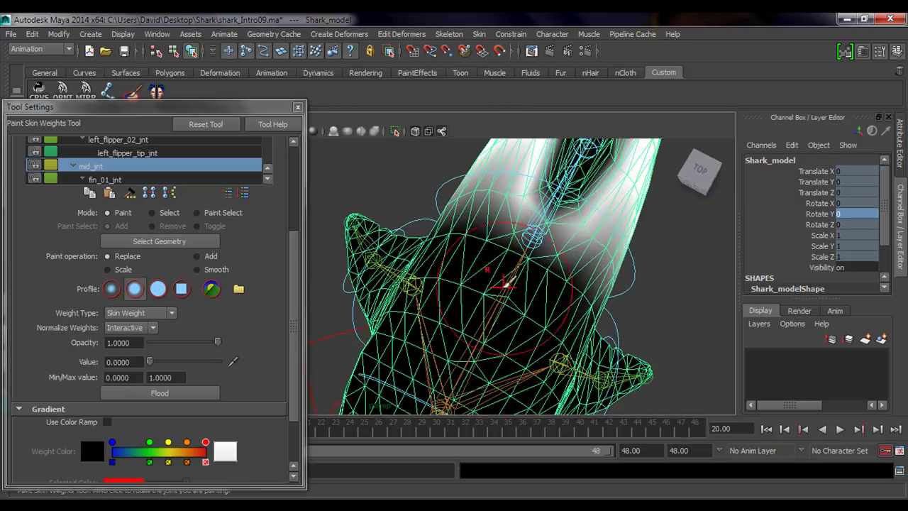
Select the mid control and rotate it about Y to test the bend, then undo the rotation and the selection
key(q)
click(440, 192)
key(e)
drag(535, 300, 519, 319)
key(ctrl+z)
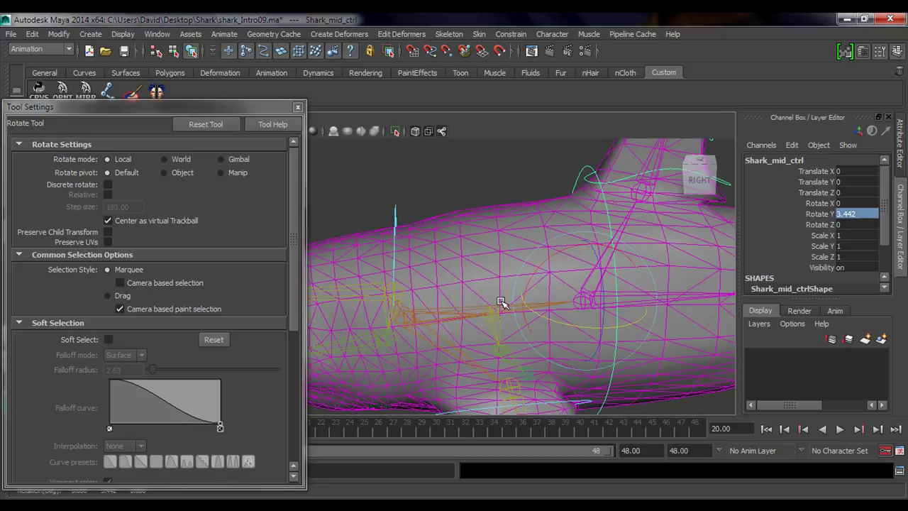
key(ctrl+z)
key(ctrl+z)
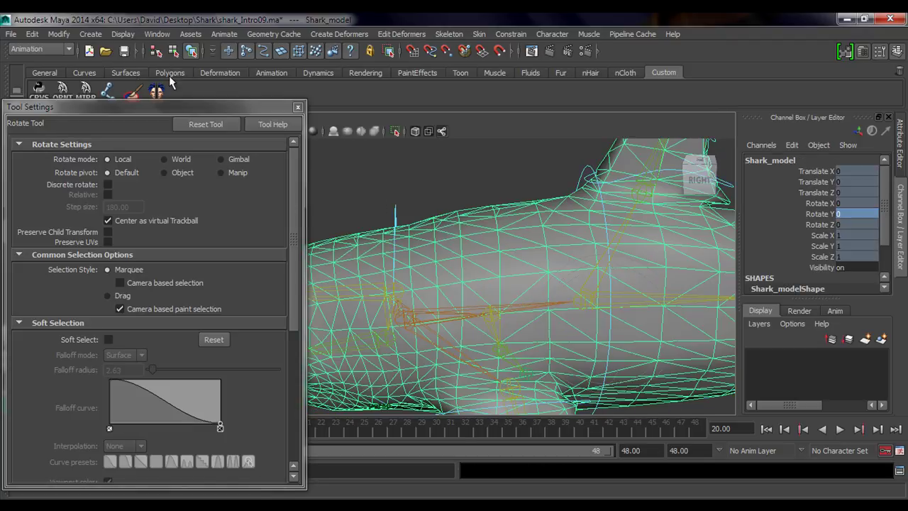
Check root_jnt's weights on the shark mesh and identify the joint at the start of the tail
click(132, 93)
drag(294, 303, 294, 195)
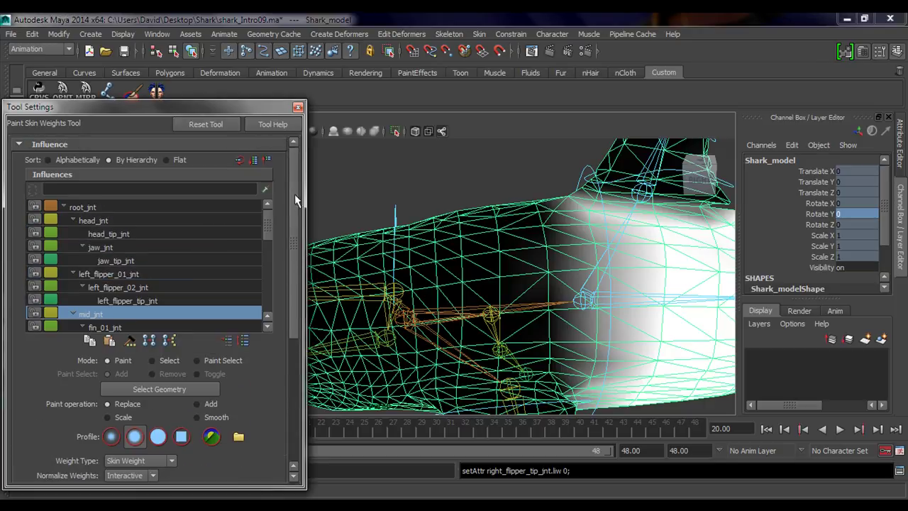
click(85, 207)
mouse_move(425, 274)
alt+mouse_down()
mouse_move(470, 263)
mouse_move(470, 197)
mouse_move(479, 289)
mouse_move(456, 248)
mouse_move(452, 207)
mouse_move(521, 305)
mouse_move(386, 291)
mouse_move(490, 292)
alt+mouse_up()
key(q)
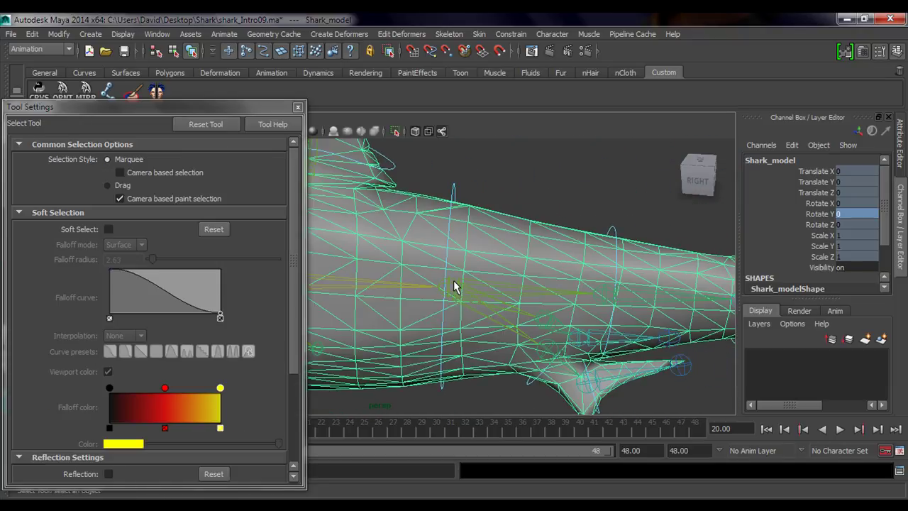
click(455, 287)
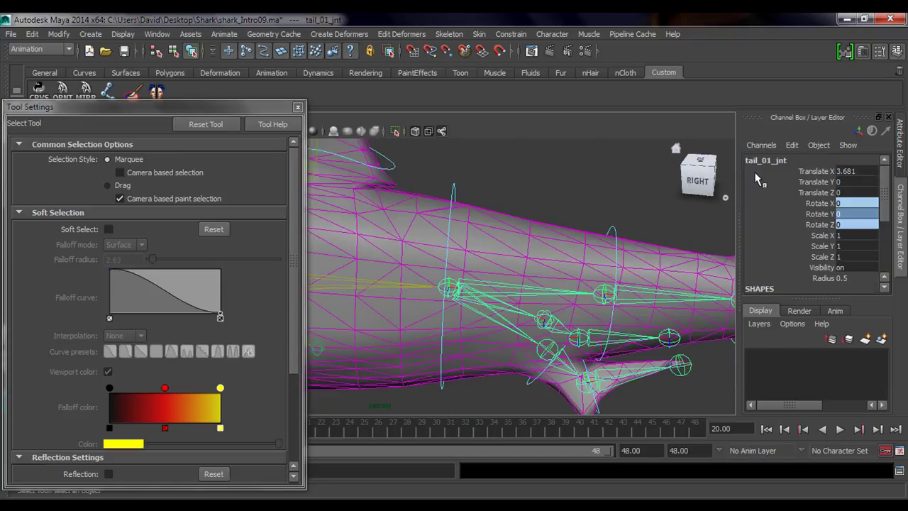
click(381, 205)
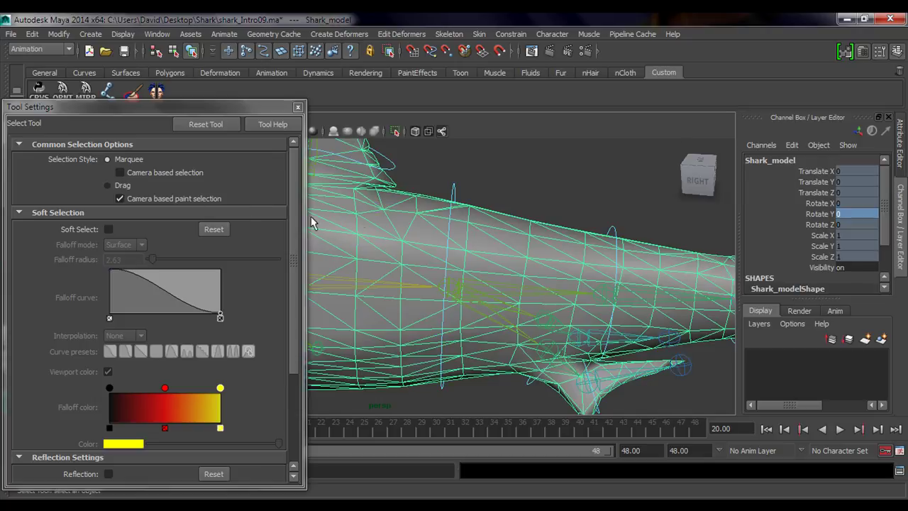
Activate the Paint Skin Weights Tool for tail_01_jnt and add weight at value 1 across the right flank behind that joint
click(126, 95)
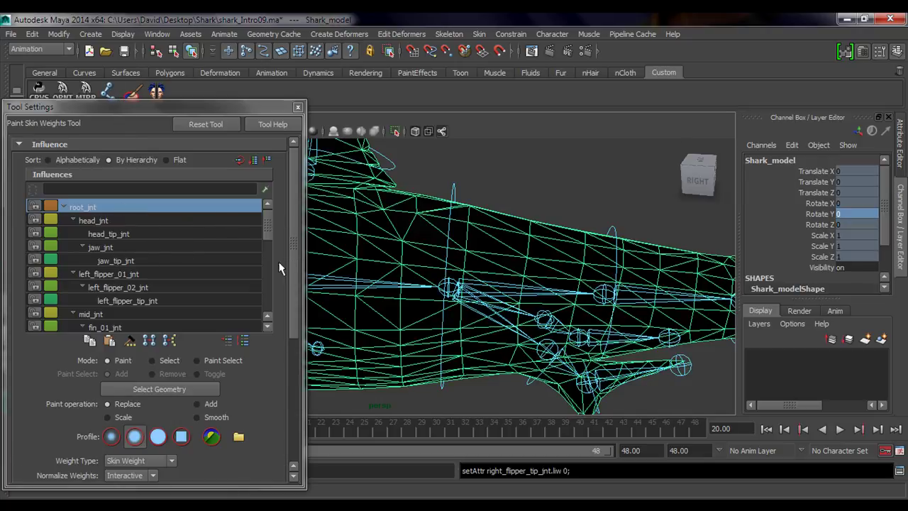
drag(266, 220, 268, 245)
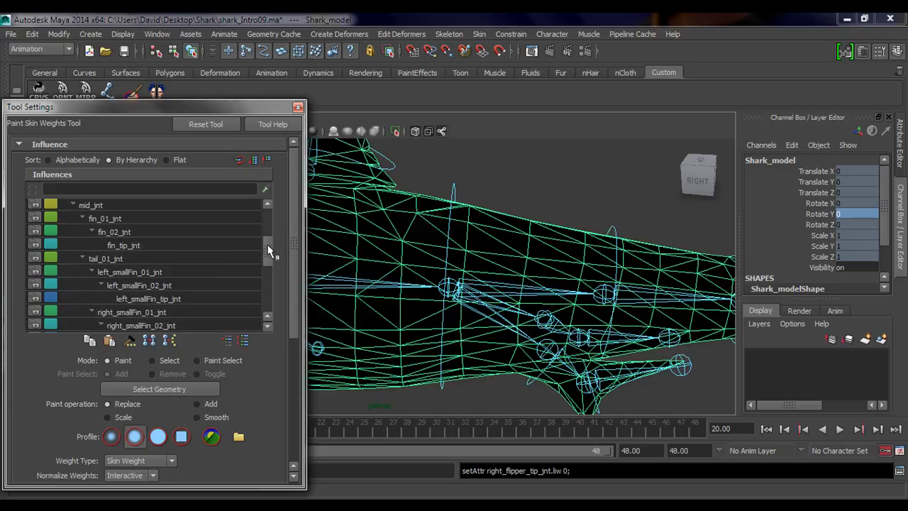
click(118, 259)
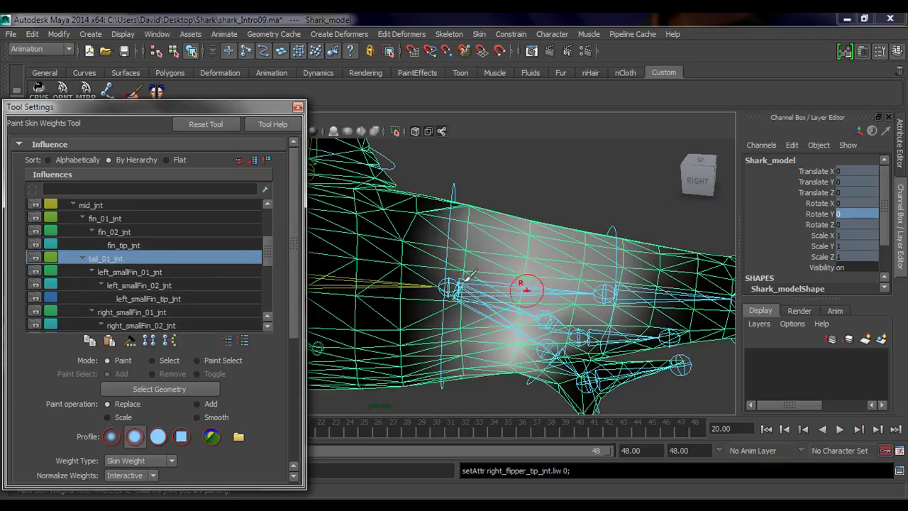
alt+drag(521, 298, 550, 261)
alt+middle_drag(541, 319, 508, 296)
click(198, 403)
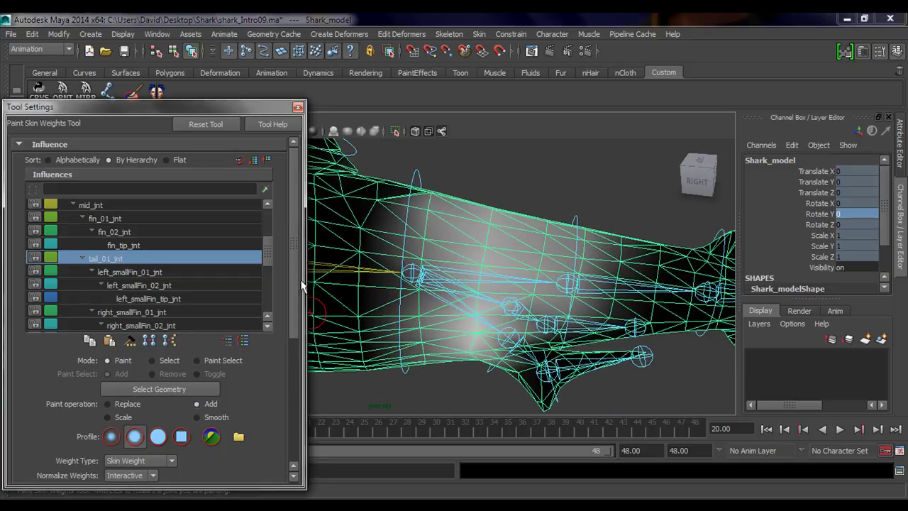
drag(293, 268, 295, 339)
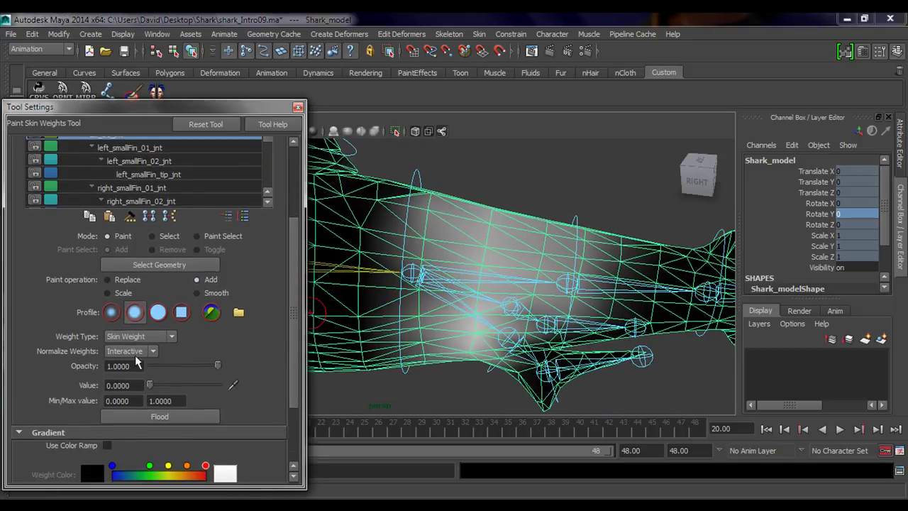
drag(149, 385, 242, 388)
mouse_move(456, 223)
mouse_down()
mouse_move(496, 277)
mouse_move(457, 269)
mouse_up()
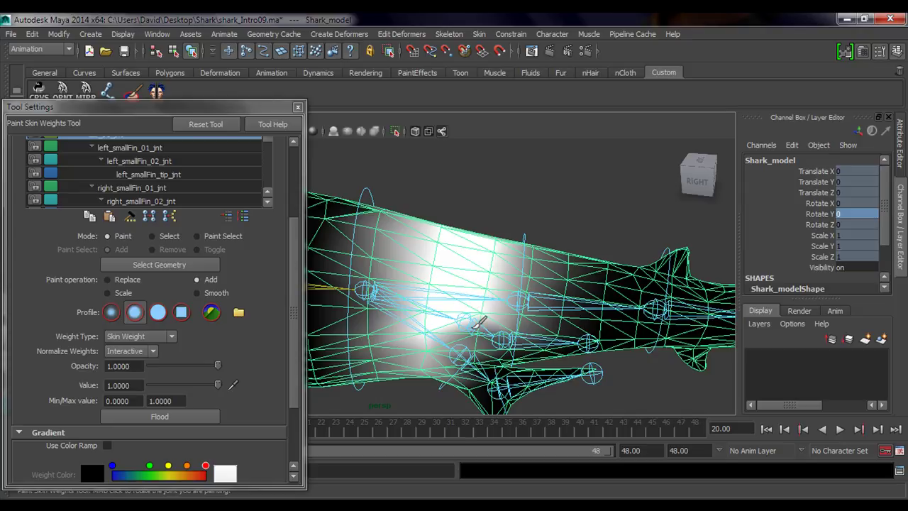
alt+drag(468, 319, 449, 282)
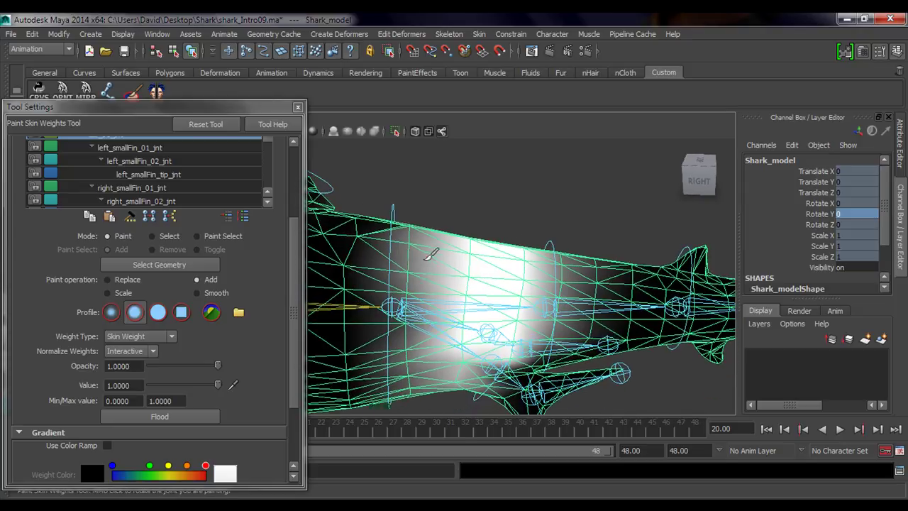
mouse_move(459, 314)
alt+mouse_down()
mouse_move(452, 314)
mouse_move(456, 220)
alt+mouse_up()
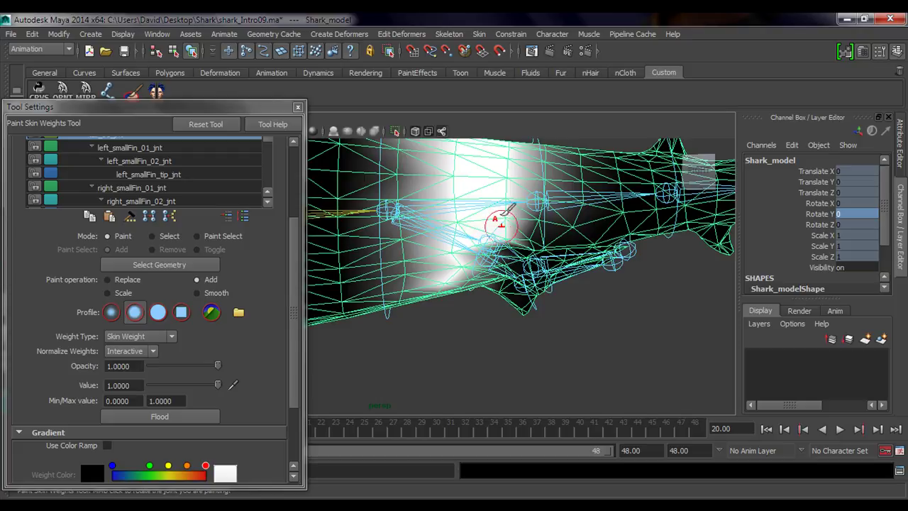
Continue adding full tail_01_jnt weight over the tail's left flank and underside around the small fins
alt+drag(499, 190, 489, 278)
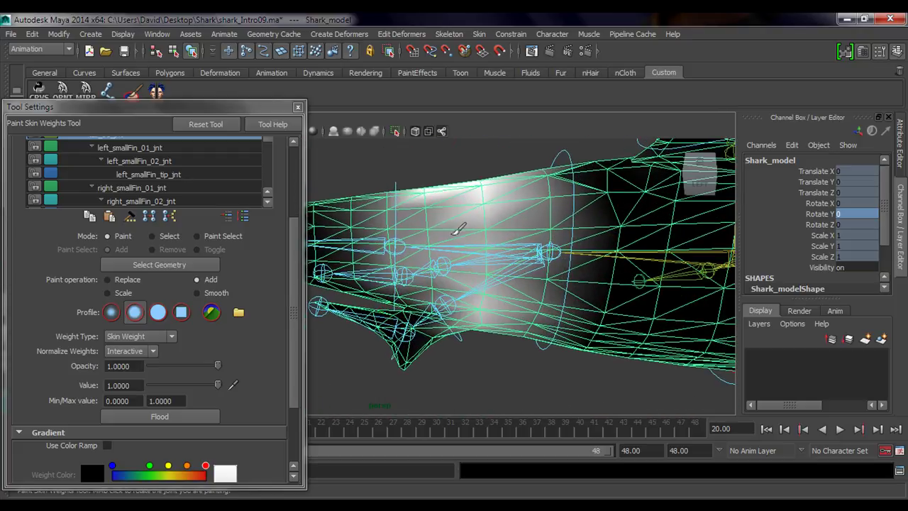
mouse_move(460, 229)
mouse_down()
mouse_move(434, 203)
mouse_move(486, 193)
mouse_up()
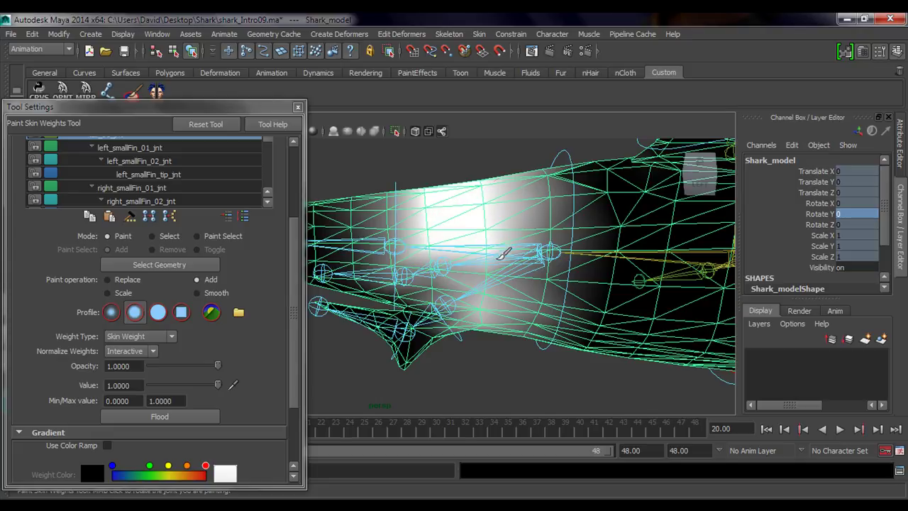
alt+drag(489, 279, 469, 287)
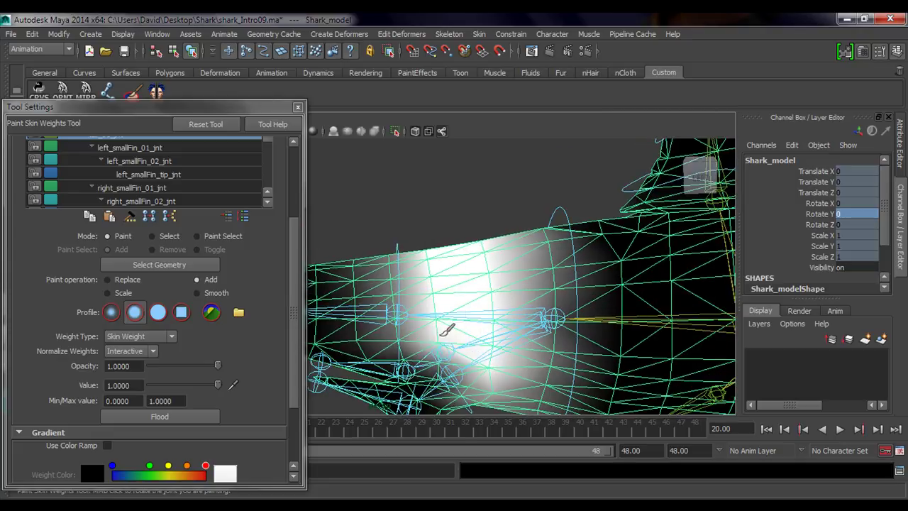
alt+drag(473, 353, 539, 263)
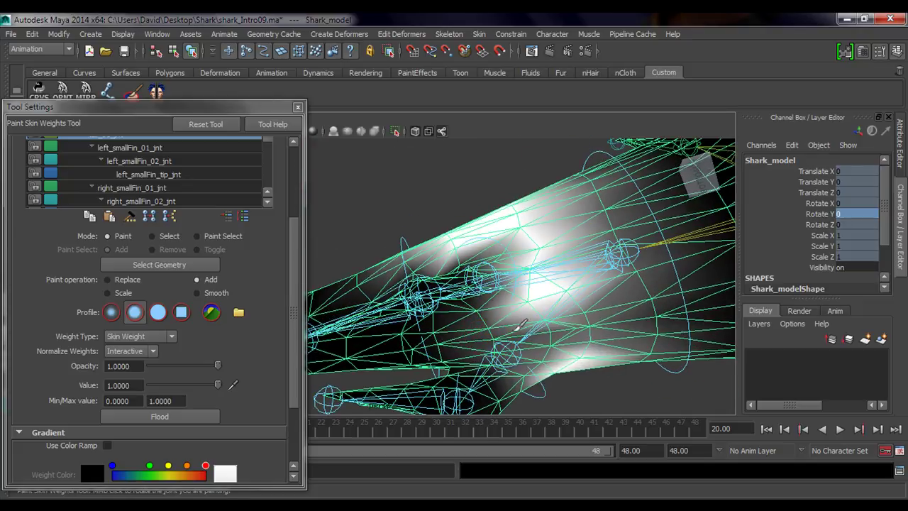
mouse_move(521, 325)
alt+mouse_down()
mouse_move(515, 312)
mouse_move(509, 323)
mouse_move(544, 356)
mouse_move(585, 303)
mouse_move(554, 270)
mouse_move(403, 268)
mouse_move(442, 283)
mouse_move(406, 321)
alt+mouse_up()
mouse_move(471, 344)
alt+mouse_down()
mouse_move(460, 318)
mouse_move(449, 332)
mouse_move(443, 316)
mouse_move(470, 257)
mouse_move(462, 243)
alt+mouse_up()
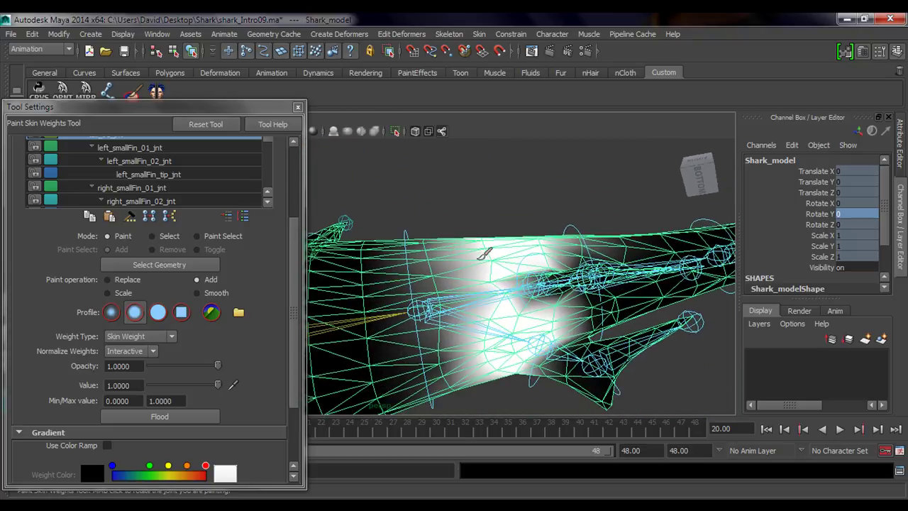
Leave weight painting, select the tail01 control and swing its Rotate Y to about 57 to test the tail bend
mouse_move(545, 321)
alt+mouse_down()
mouse_move(502, 334)
mouse_move(496, 324)
mouse_move(487, 345)
mouse_move(468, 302)
mouse_move(487, 324)
mouse_move(473, 314)
mouse_move(455, 211)
alt+mouse_up()
key(q)
click(424, 225)
key(e)
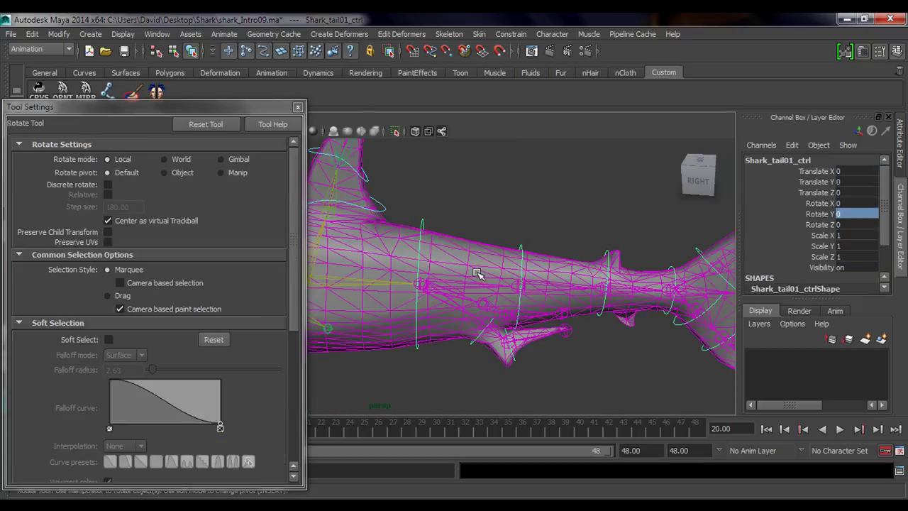
drag(466, 329, 381, 324)
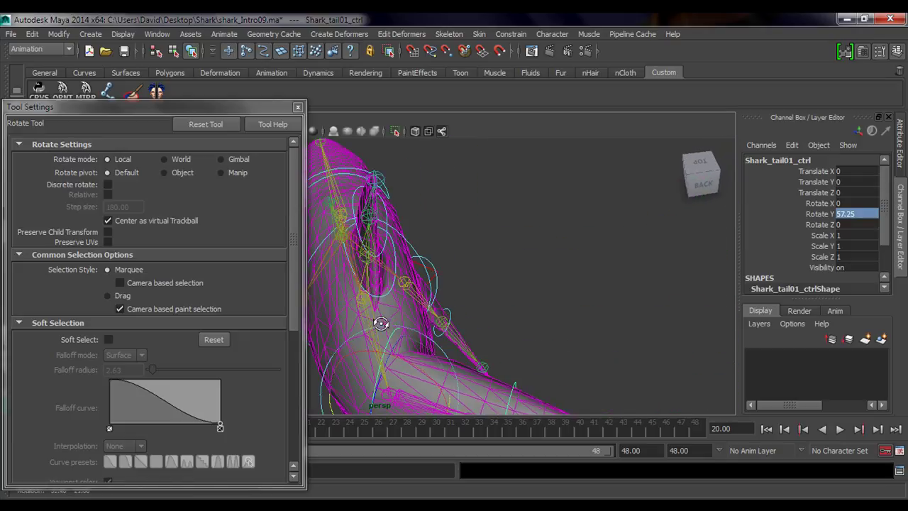
Reactivate the Paint Skin Weights Tool on the shark mesh and clear tail_01_jnt's weights behind the dorsal fin using Replace at value 0
alt+middle_drag(381, 324, 449, 334)
key(q)
click(486, 331)
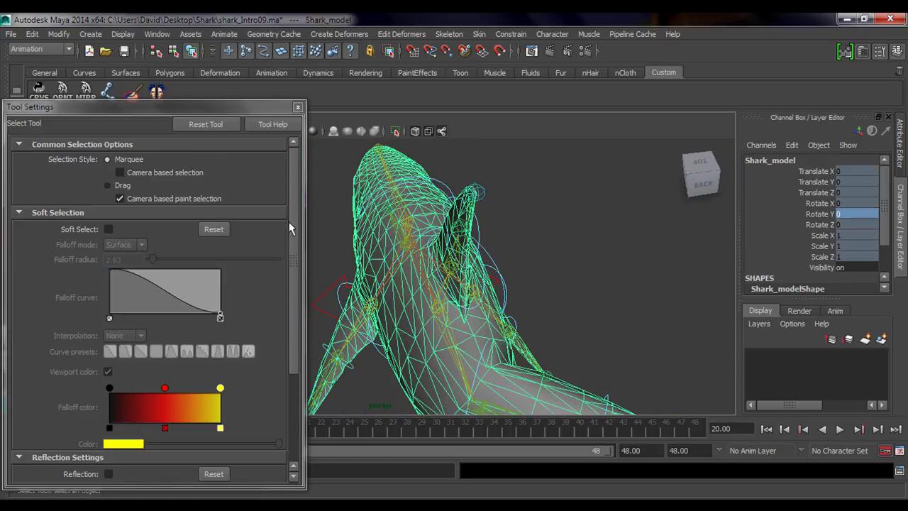
click(131, 91)
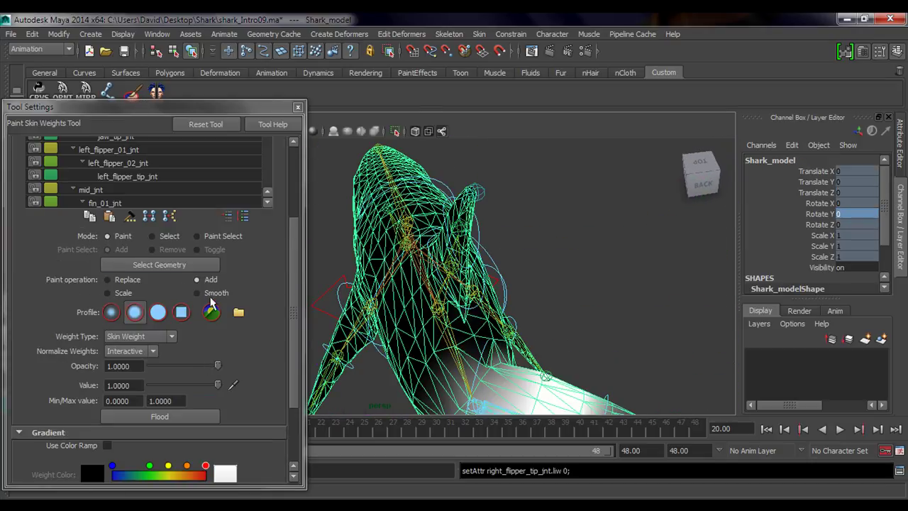
click(120, 281)
drag(217, 385, 134, 388)
alt+drag(397, 342, 423, 310)
alt+right_drag(424, 310, 464, 325)
alt+middle_drag(464, 325, 479, 319)
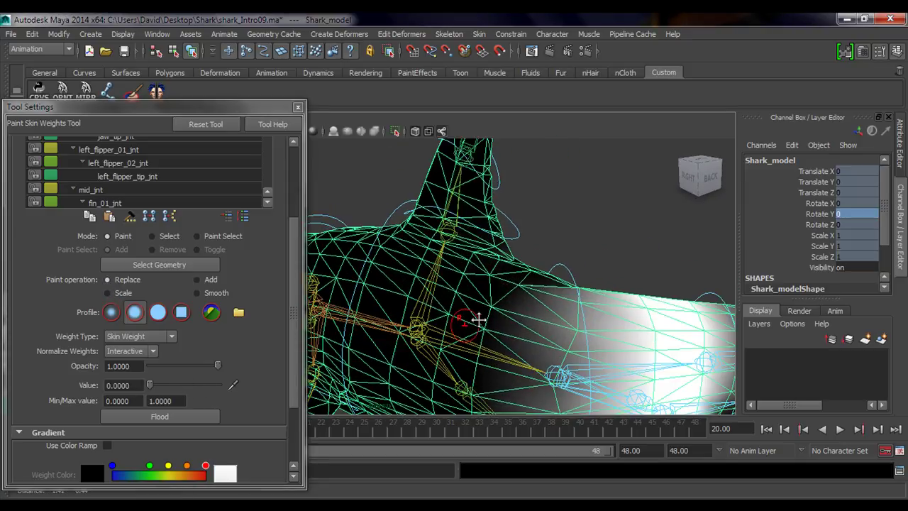
alt+right_drag(479, 319, 485, 308)
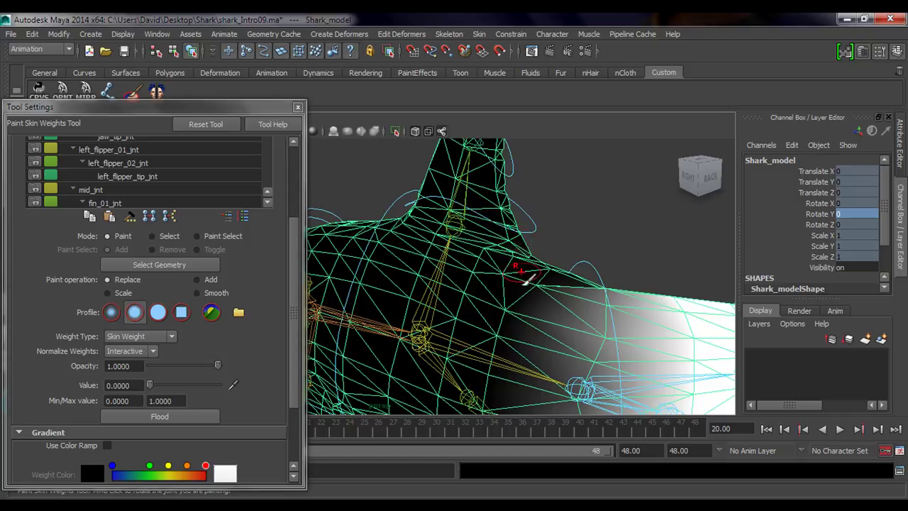
Clear leftover tail_01_jnt weight around the dorsal fin's rear base from both flanks
mouse_move(524, 280)
alt+mouse_down()
mouse_move(511, 295)
mouse_move(480, 291)
mouse_move(543, 308)
mouse_move(400, 300)
mouse_move(434, 264)
alt+mouse_up()
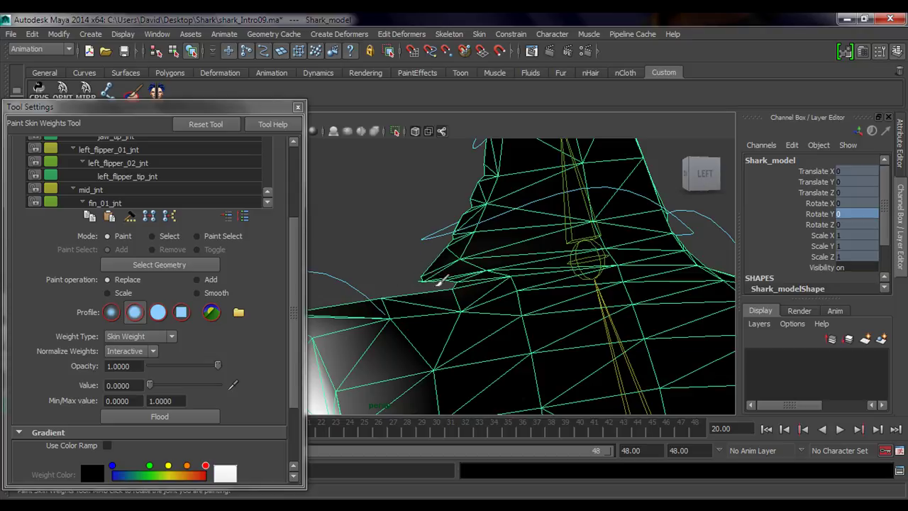
alt+drag(440, 264, 488, 254)
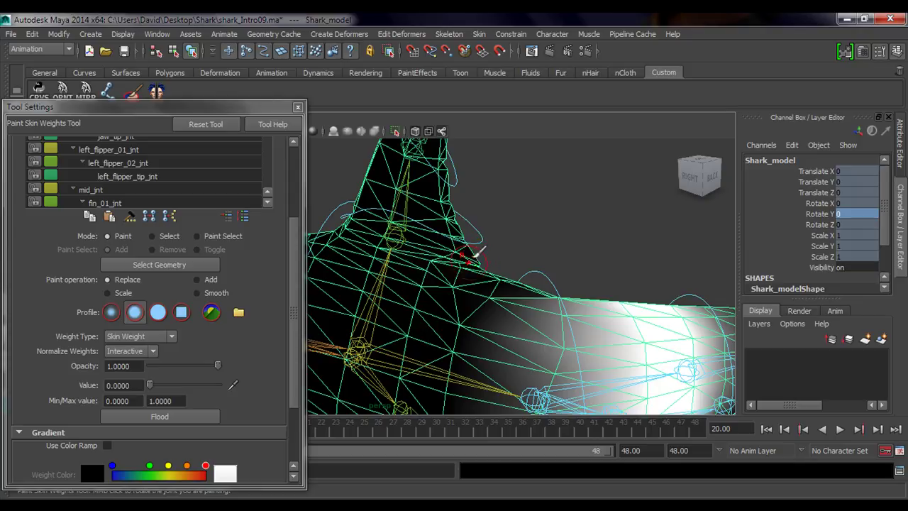
alt+middle_drag(466, 296, 476, 251)
alt+drag(397, 289, 454, 283)
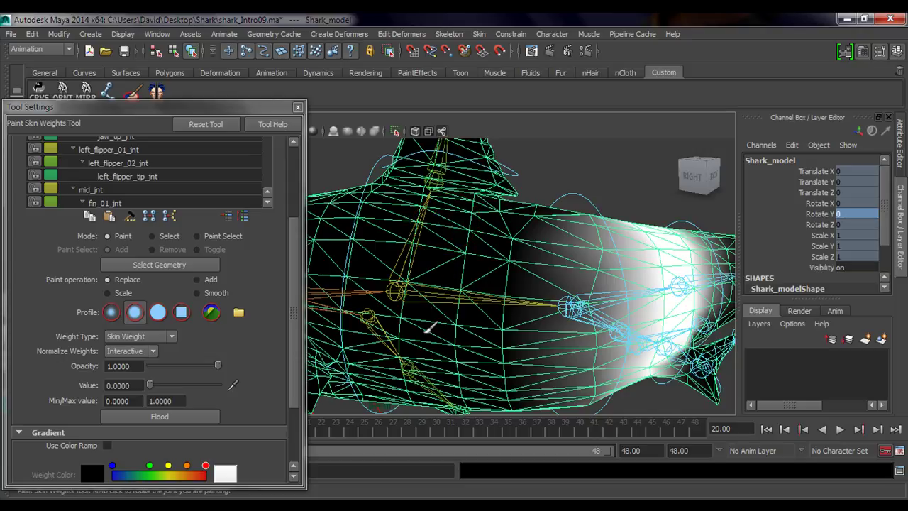
Leave weight painting, select the tail01 control and swing its Rotate Y back to about 19 to straighten the tail
mouse_move(429, 329)
alt+mouse_down()
mouse_move(447, 286)
mouse_move(496, 301)
mouse_move(470, 361)
mouse_move(449, 302)
mouse_move(426, 360)
mouse_move(432, 340)
mouse_move(416, 324)
mouse_move(444, 284)
alt+mouse_up()
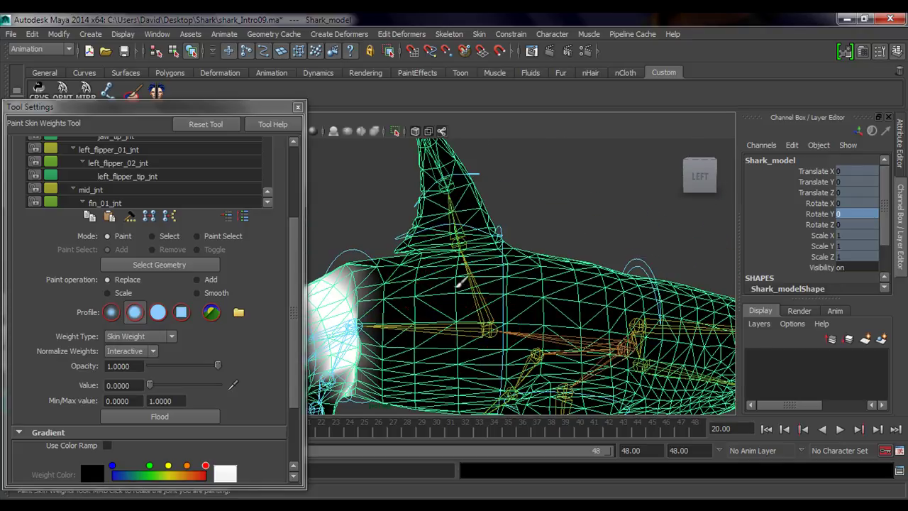
alt+drag(458, 282, 465, 236)
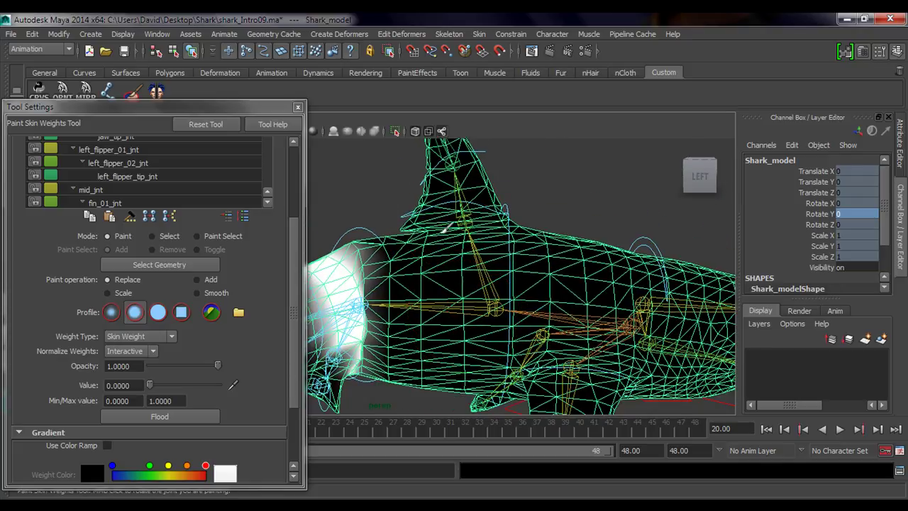
alt+drag(431, 211, 541, 318)
key(q)
click(477, 199)
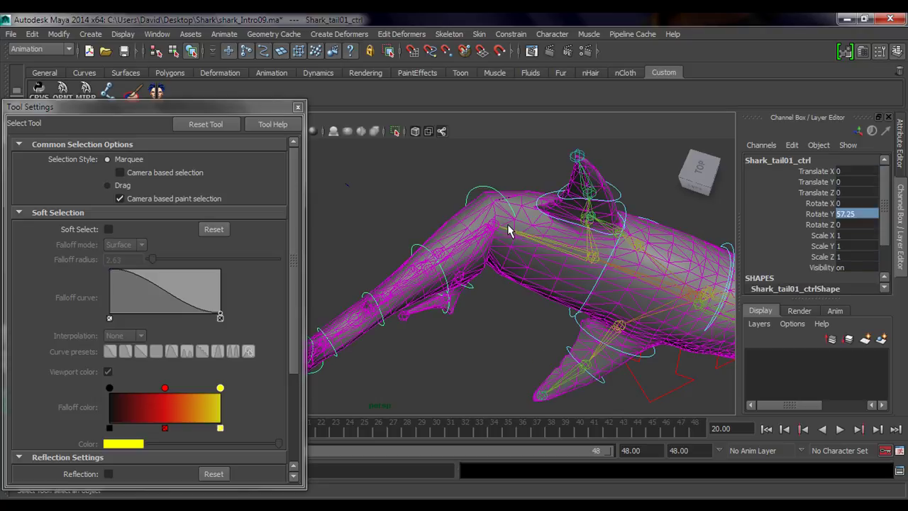
key(e)
drag(499, 283, 454, 282)
Reactivate the Paint Skin Weights Tool on the shark mesh and set tail_01_jnt painting to Smooth at opacity 0.4272
key(q)
click(492, 264)
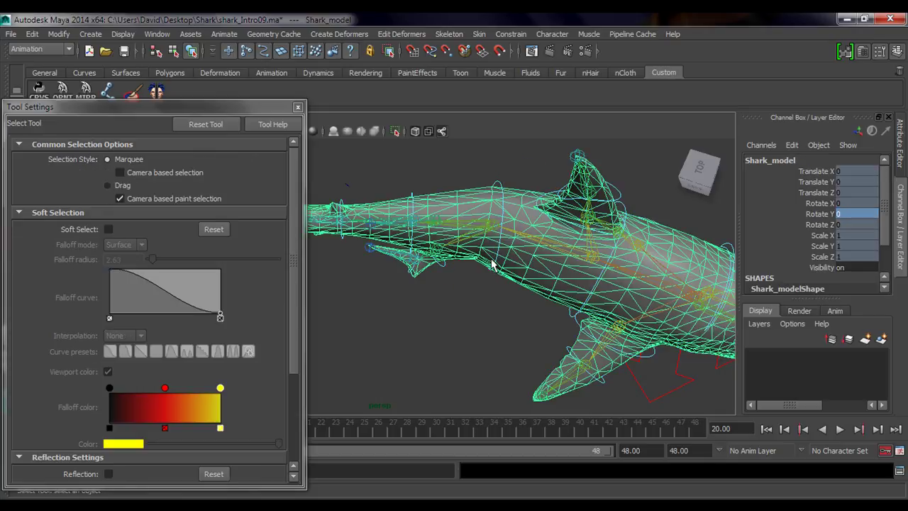
click(135, 93)
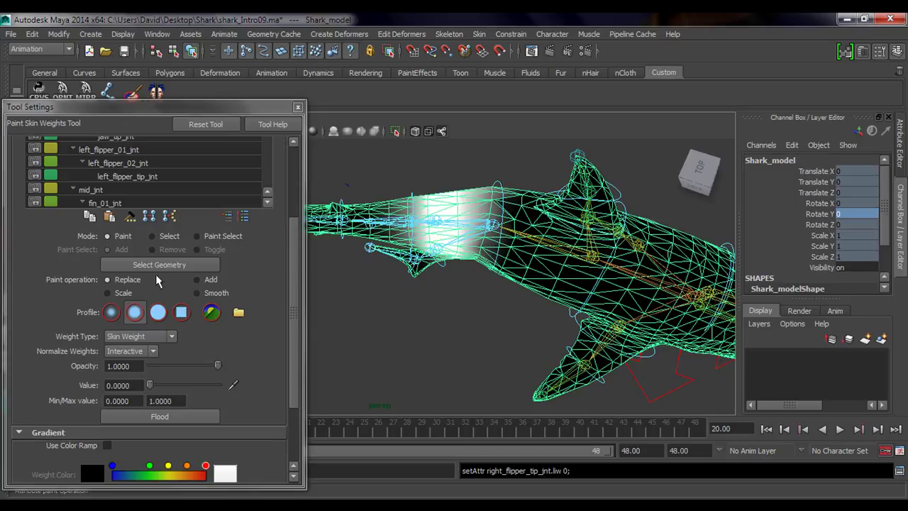
drag(294, 278, 284, 208)
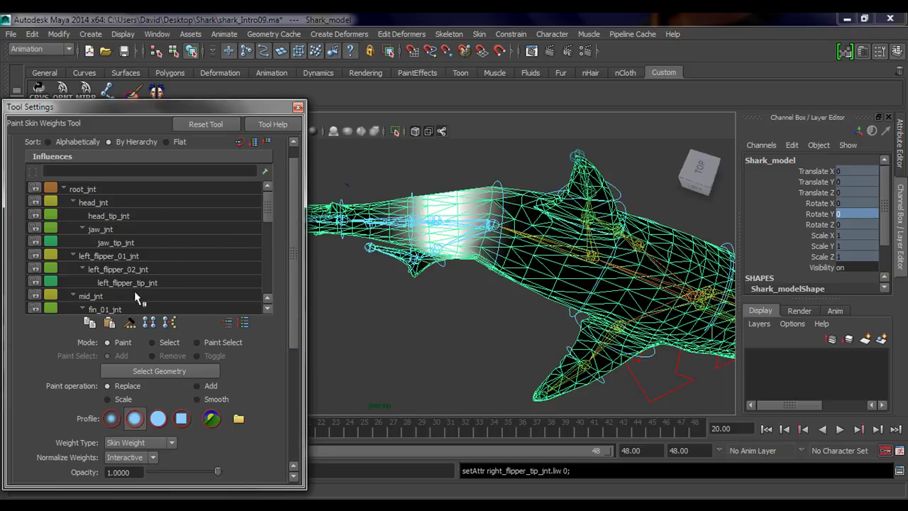
click(227, 324)
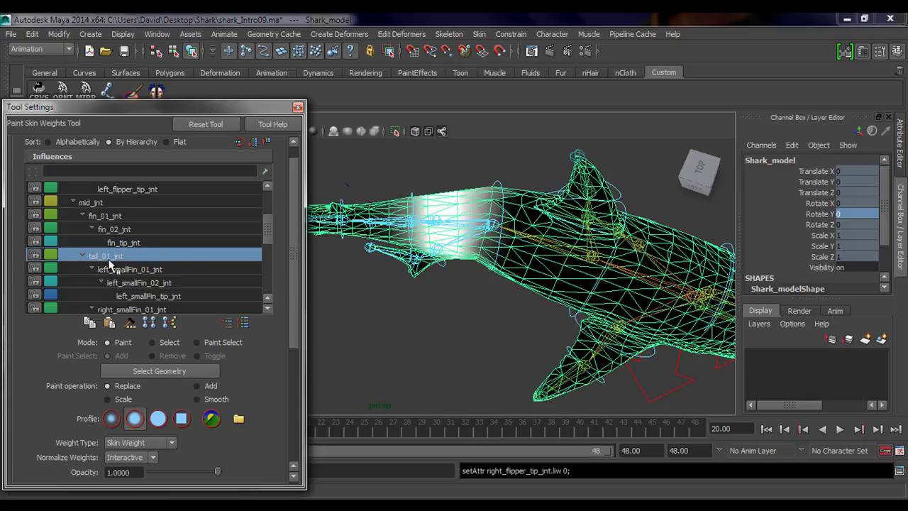
click(215, 400)
scroll(212, 392, down, 3)
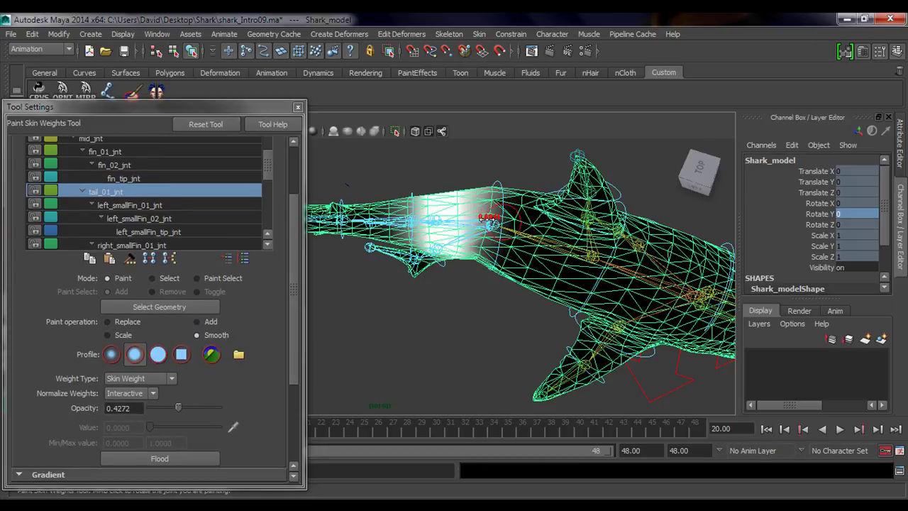
Smooth tail_01_jnt's weight falloff around the front of the tail on both flanks, the top and the underside
mouse_move(500, 244)
alt+mouse_down()
mouse_move(432, 303)
mouse_move(484, 329)
mouse_move(468, 319)
mouse_move(520, 316)
mouse_move(534, 289)
mouse_move(540, 301)
alt+mouse_up()
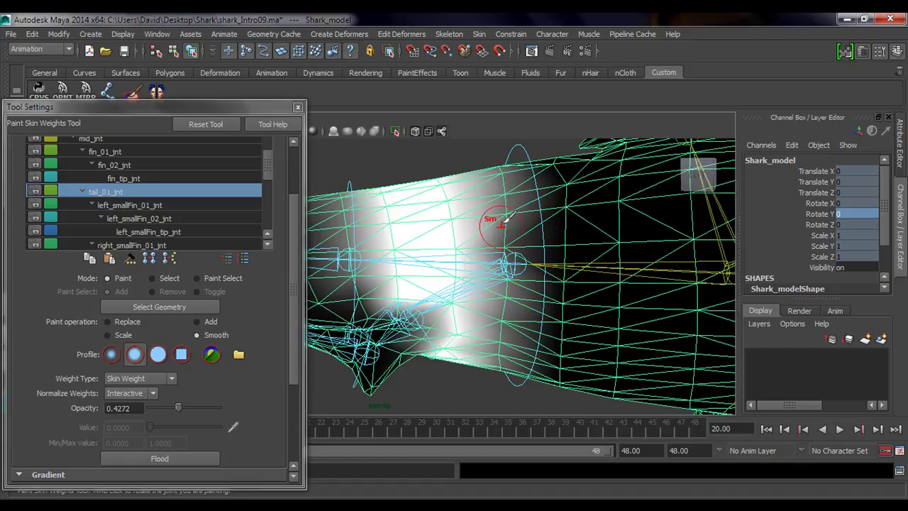
mouse_move(516, 226)
alt+mouse_down()
mouse_move(531, 323)
mouse_move(489, 338)
mouse_move(489, 297)
mouse_move(512, 312)
mouse_move(496, 291)
alt+mouse_up()
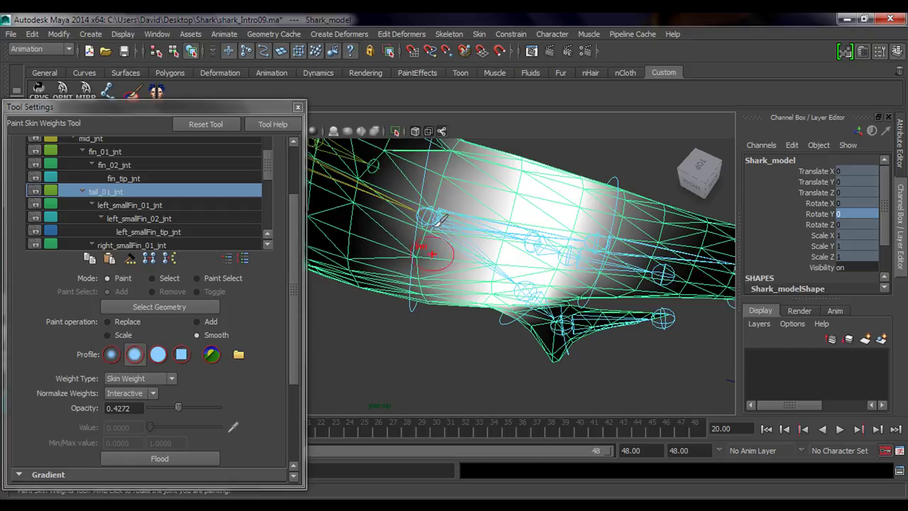
alt+drag(425, 255, 444, 248)
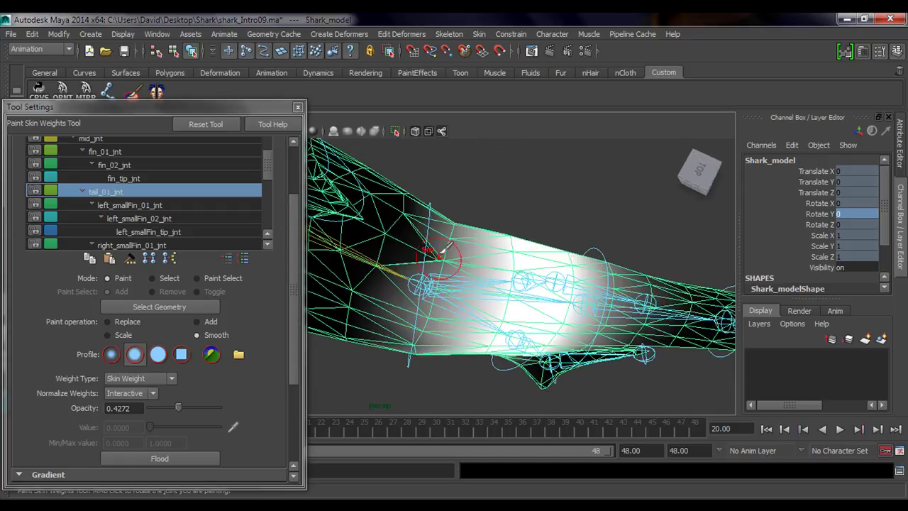
mouse_move(503, 261)
alt+mouse_down()
mouse_move(497, 280)
mouse_move(519, 303)
mouse_move(505, 317)
mouse_move(462, 304)
mouse_move(489, 264)
alt+mouse_up()
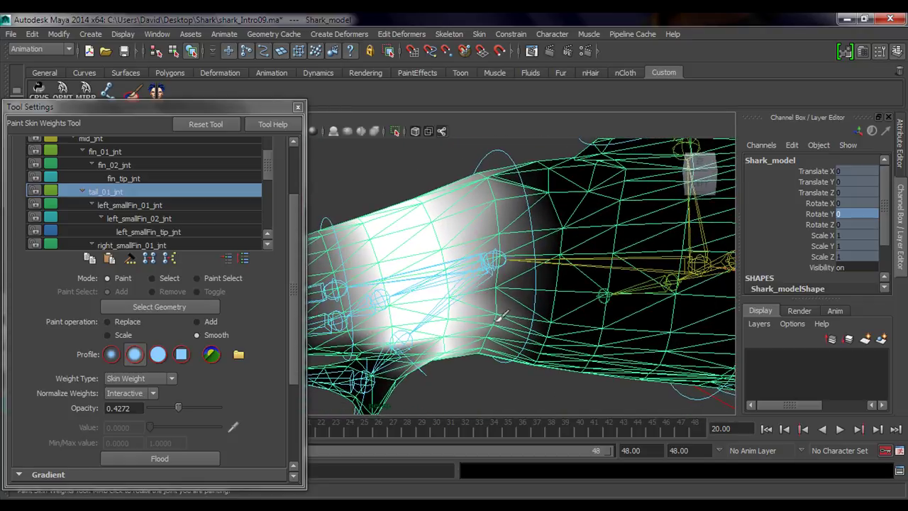
mouse_move(492, 343)
alt+mouse_down()
mouse_move(485, 332)
mouse_move(505, 325)
mouse_move(482, 308)
mouse_move(473, 318)
mouse_move(482, 323)
mouse_move(425, 300)
mouse_move(462, 243)
mouse_move(416, 320)
mouse_move(417, 291)
mouse_move(426, 312)
mouse_move(462, 333)
mouse_move(517, 340)
mouse_move(412, 314)
mouse_move(430, 300)
mouse_move(423, 316)
mouse_move(460, 304)
mouse_move(493, 308)
mouse_move(493, 322)
mouse_move(366, 326)
mouse_move(486, 328)
mouse_move(448, 248)
mouse_move(544, 284)
mouse_move(462, 295)
mouse_move(458, 344)
mouse_move(518, 316)
mouse_move(460, 280)
mouse_move(449, 260)
alt+mouse_up()
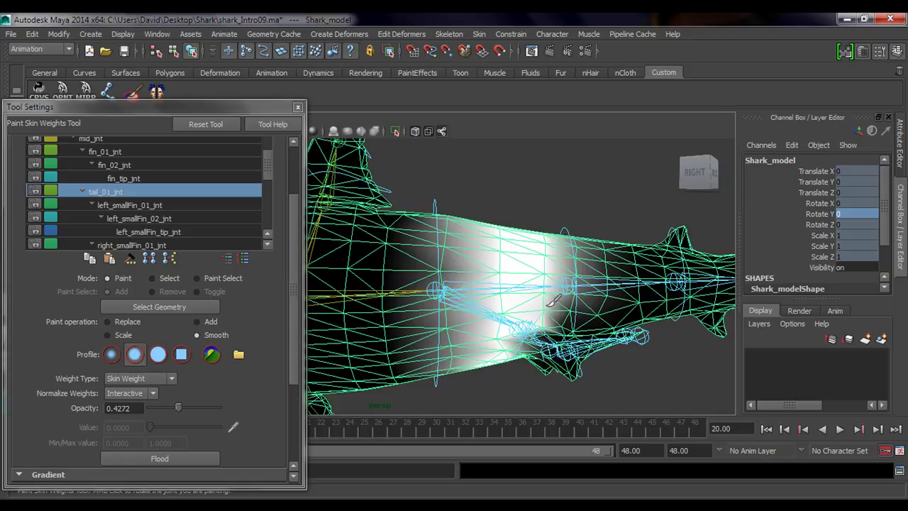
mouse_move(557, 261)
alt+mouse_down()
mouse_move(551, 255)
mouse_move(480, 296)
mouse_move(508, 280)
mouse_move(496, 298)
mouse_move(454, 312)
mouse_move(416, 304)
mouse_move(469, 247)
mouse_move(459, 230)
mouse_move(475, 305)
mouse_move(505, 310)
mouse_move(477, 359)
mouse_move(484, 308)
alt+mouse_up()
Select the tail02 control and swing its Rotate Y both ways, from about 29 into negative values, to test the bend
key(q)
click(460, 213)
key(e)
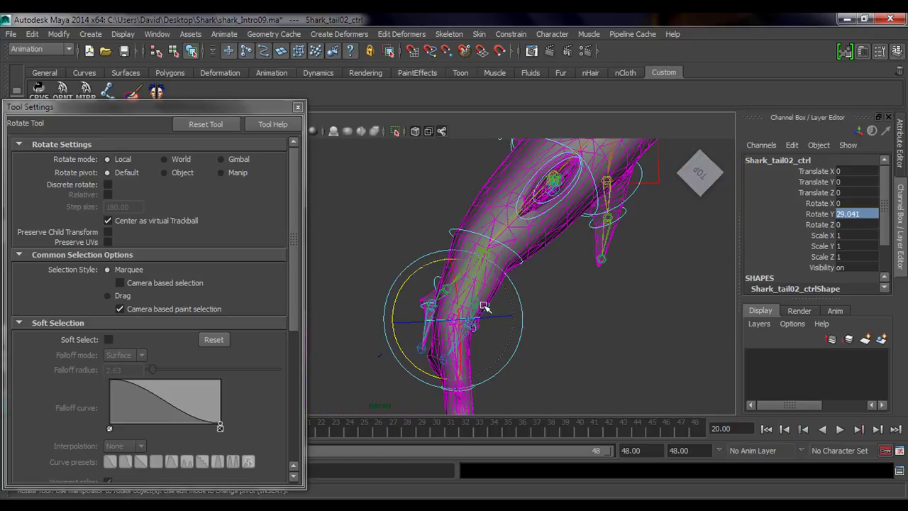
alt+middle_drag(515, 321, 495, 287)
alt+drag(495, 287, 477, 319)
drag(471, 330, 486, 359)
alt+middle_drag(434, 358, 488, 359)
alt+drag(489, 359, 471, 343)
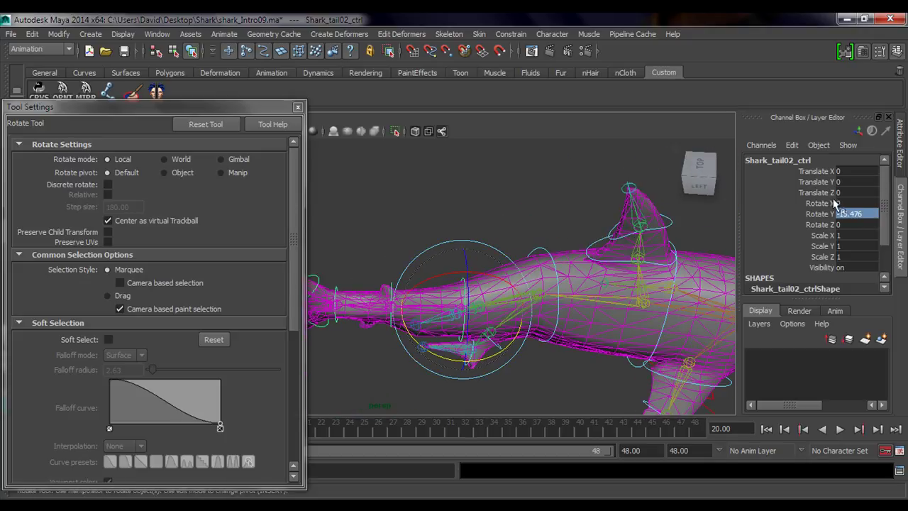
Reset tail02's Rotate Y, test the tail01 control's Rotate Y swing, and return tail01's Rotate Y to 0
click(572, 211)
click(555, 253)
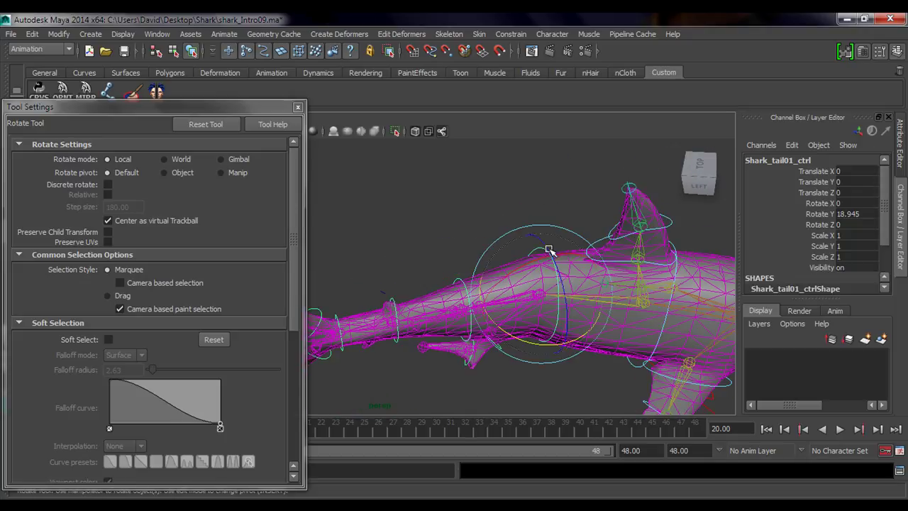
click(808, 214)
middle_drag(612, 324, 616, 363)
alt+drag(616, 363, 523, 389)
alt+middle_drag(558, 283, 461, 372)
click(849, 214)
text(0)
key(Return)
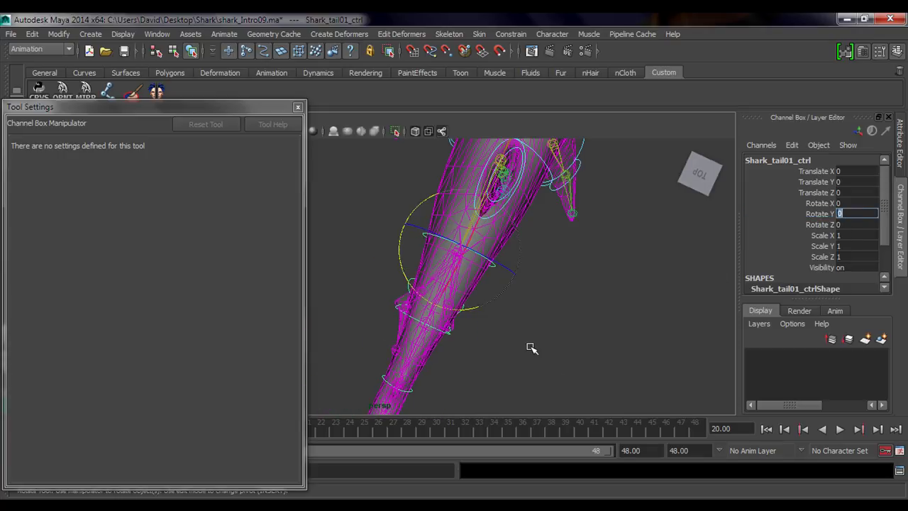
Select the tail02 control and swing its Rotate Y to about 55 to test the rear tail bend
alt+drag(471, 361, 440, 215)
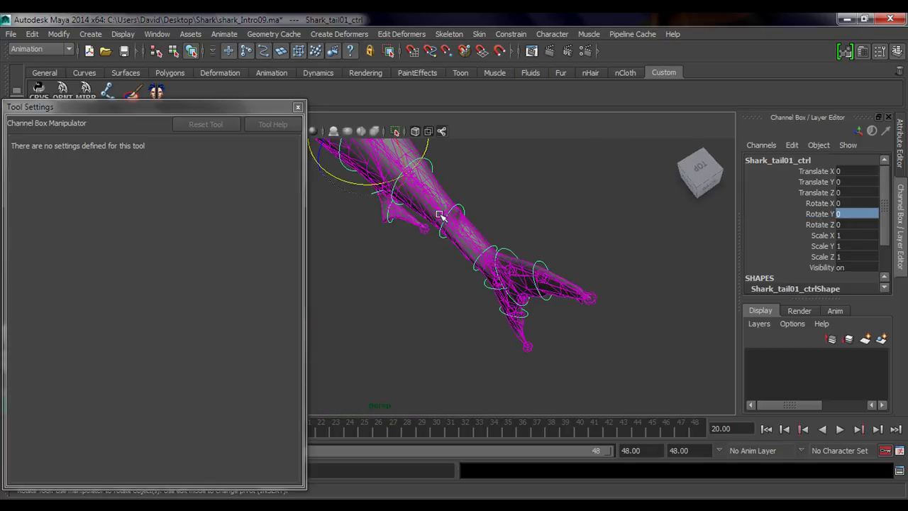
click(432, 164)
alt+right_drag(458, 203, 475, 298)
alt+middle_drag(454, 303, 527, 347)
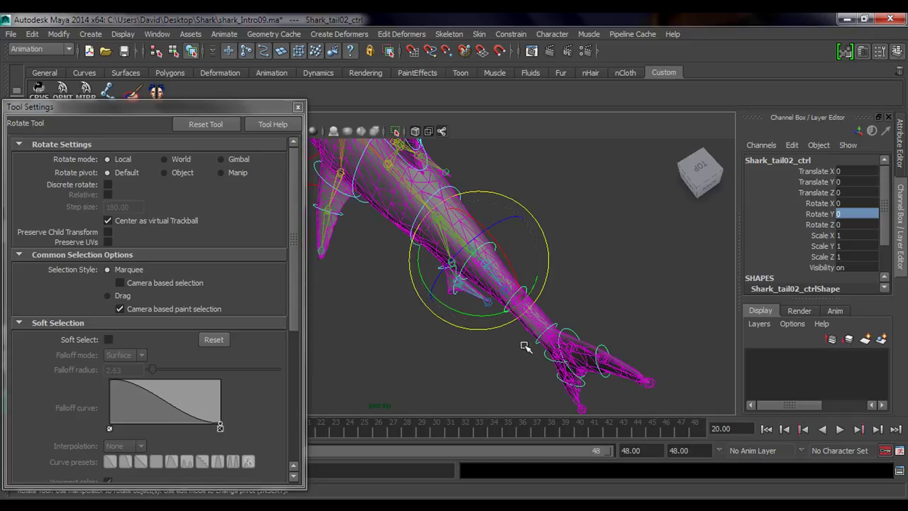
alt+drag(527, 347, 496, 275)
alt+middle_drag(460, 301, 397, 323)
alt+right_drag(397, 323, 476, 344)
alt+middle_drag(340, 345, 508, 346)
alt+right_drag(450, 330, 485, 341)
mouse_move(484, 339)
alt+mouse_down()
mouse_move(458, 290)
mouse_move(487, 361)
mouse_move(425, 246)
mouse_move(461, 368)
mouse_move(496, 333)
alt+mouse_up()
click(820, 215)
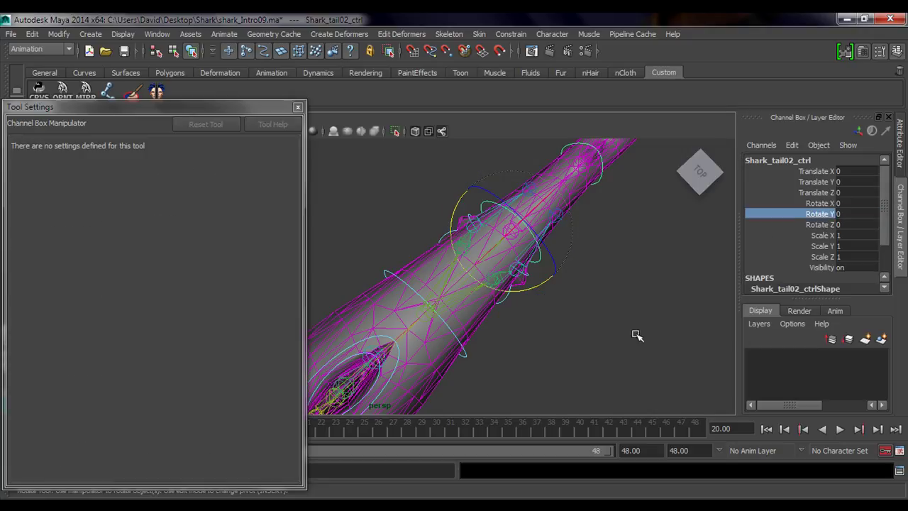
mouse_move(581, 353)
middle_down()
mouse_move(605, 354)
mouse_move(587, 349)
middle_up()
middle_drag(564, 336, 634, 375)
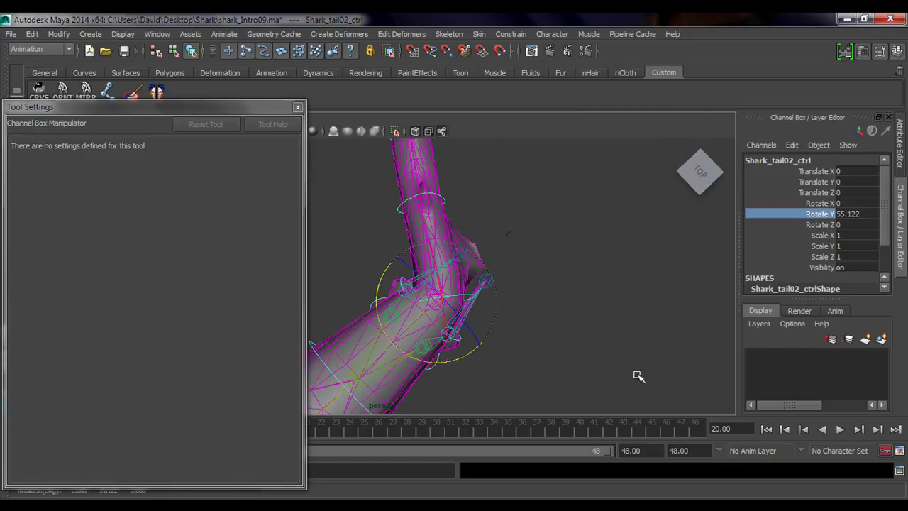
Examine the bent tail around the small fins and adjust tail02's Rotate Y to about 53
alt+drag(634, 375, 508, 312)
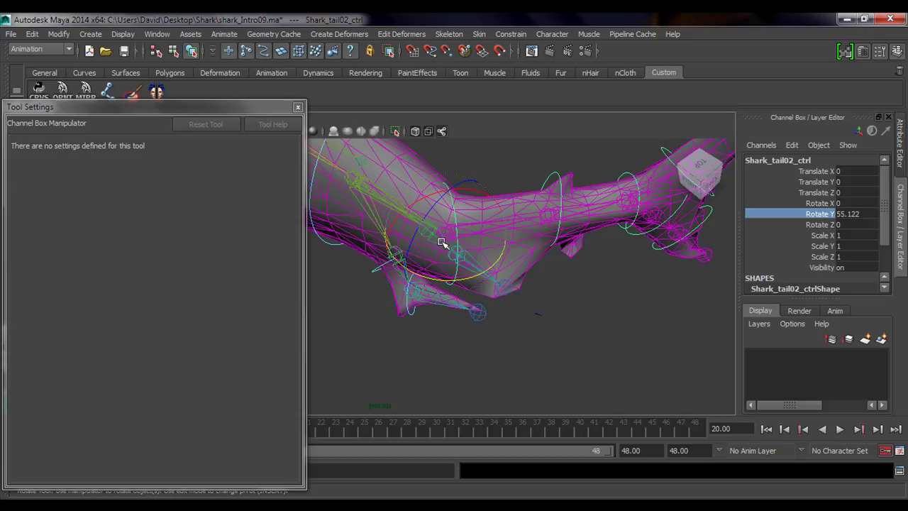
alt+drag(442, 243, 501, 331)
middle_drag(500, 330, 546, 347)
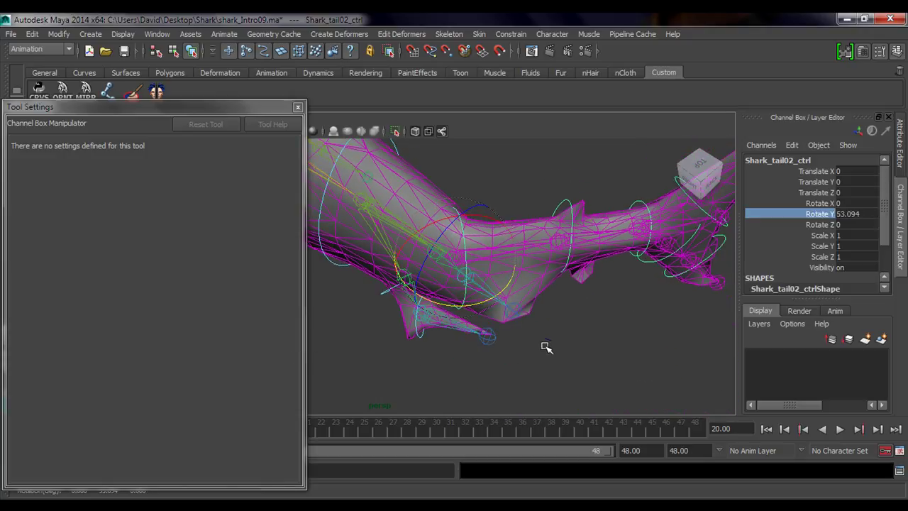
alt+drag(546, 346, 540, 326)
Reactivate the Paint Skin Weights Tool on the shark mesh, check the small fin joints' influence and choose tail_02_jnt for painting
key(q)
click(534, 312)
alt+drag(454, 328, 534, 278)
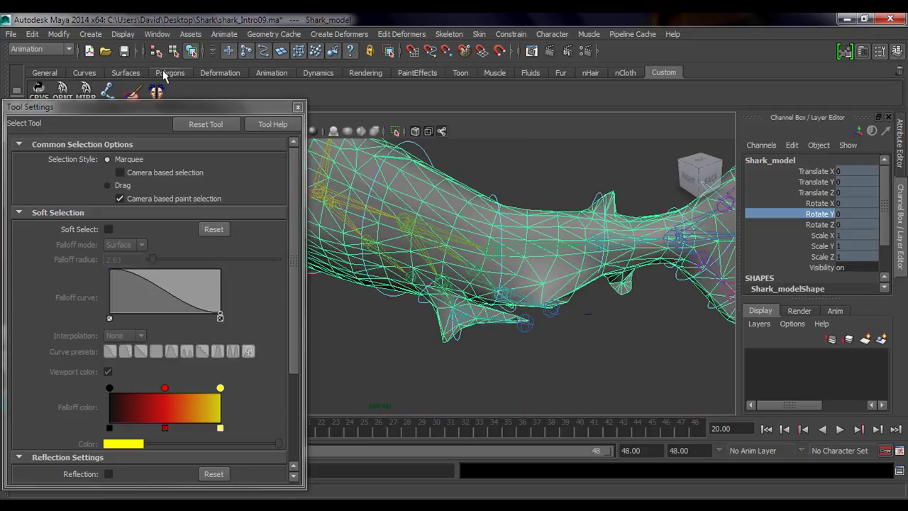
click(133, 94)
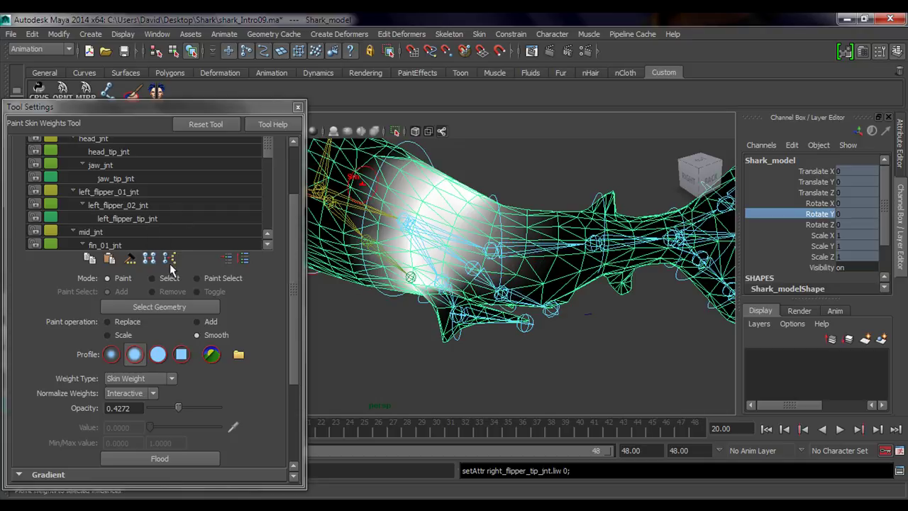
click(227, 258)
click(131, 205)
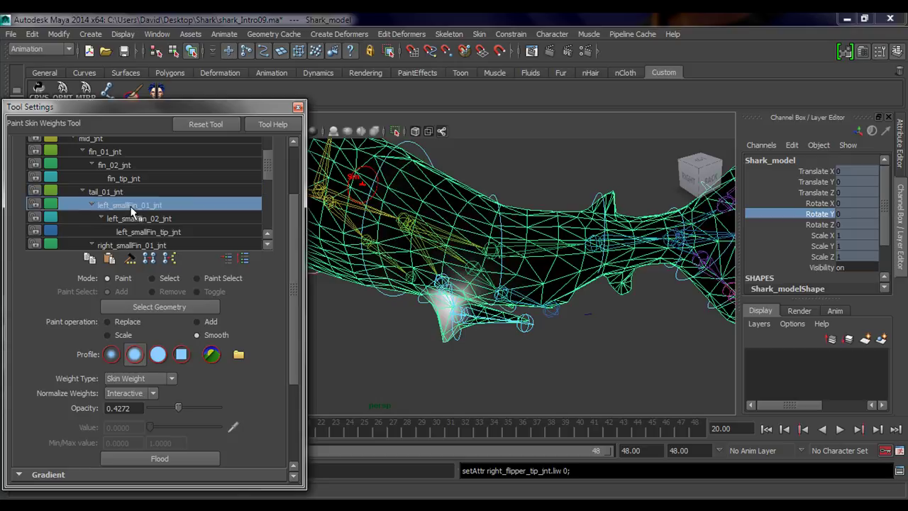
click(139, 245)
scroll(163, 230, down, 3)
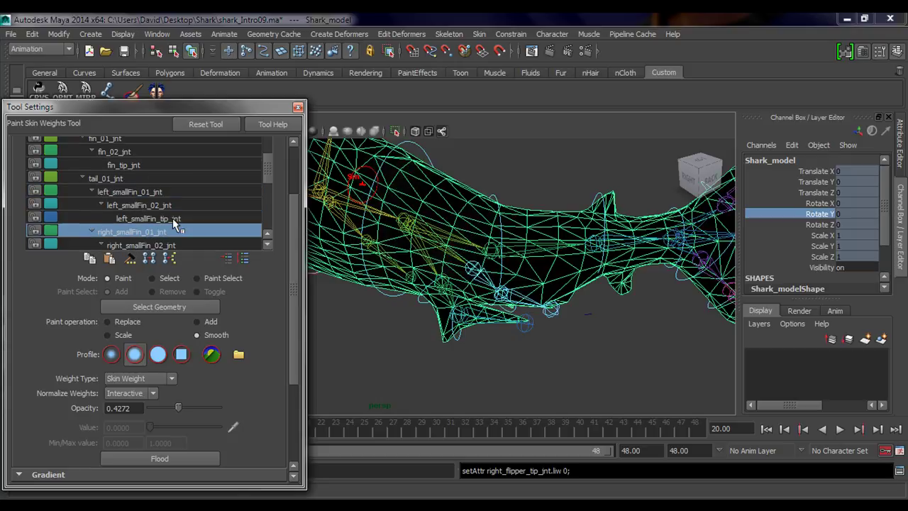
scroll(173, 223, down, 1)
click(122, 232)
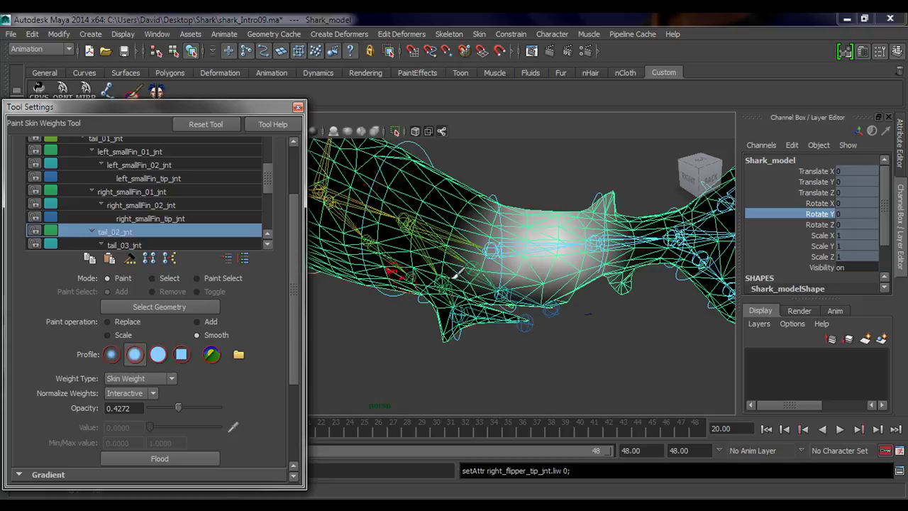
Add tail_02_jnt weight at opacity 1 and value 1 over both flanks and the underside of the tail behind the small fins
mouse_move(458, 273)
alt+mouse_down()
mouse_move(419, 278)
mouse_move(461, 288)
alt+mouse_up()
click(215, 323)
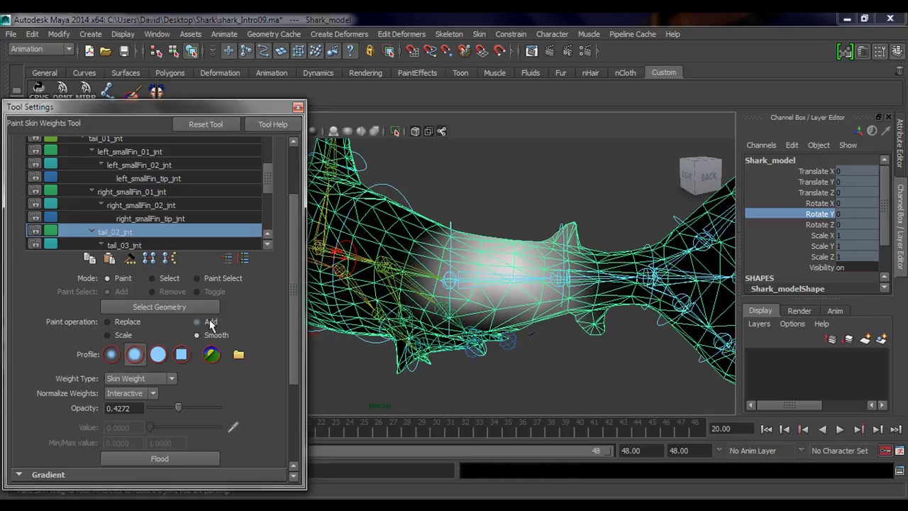
drag(294, 274, 296, 316)
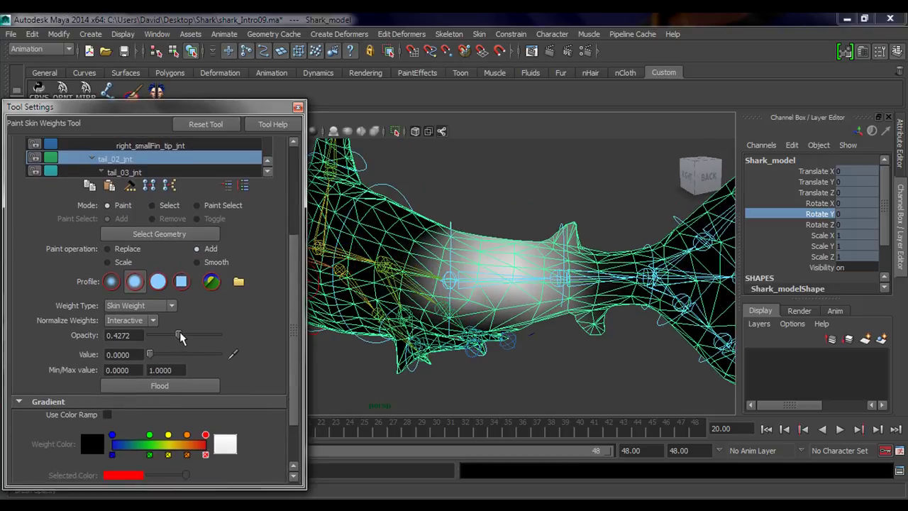
drag(180, 334, 222, 334)
mouse_move(409, 337)
alt+mouse_down()
mouse_move(430, 320)
mouse_move(456, 268)
mouse_move(480, 308)
mouse_move(476, 269)
alt+mouse_up()
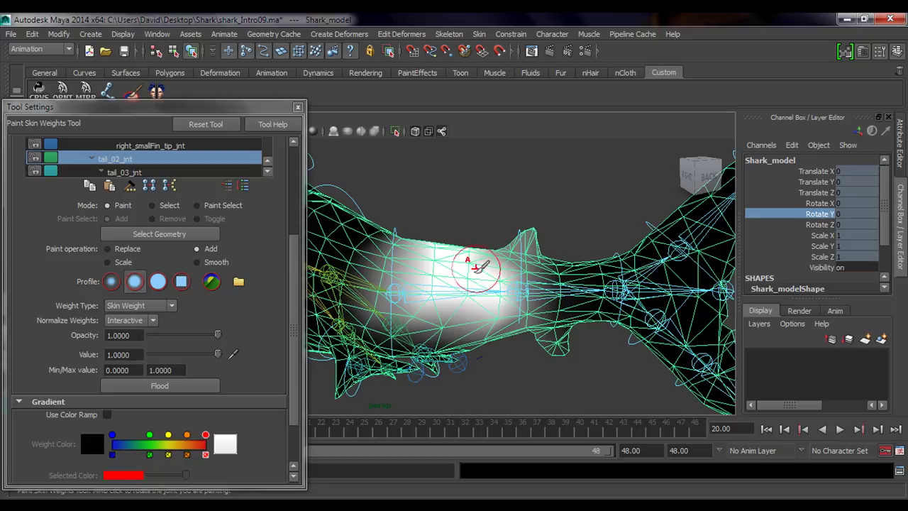
mouse_move(462, 300)
alt+mouse_down()
mouse_move(446, 260)
mouse_move(453, 286)
mouse_move(470, 263)
mouse_move(477, 323)
alt+mouse_up()
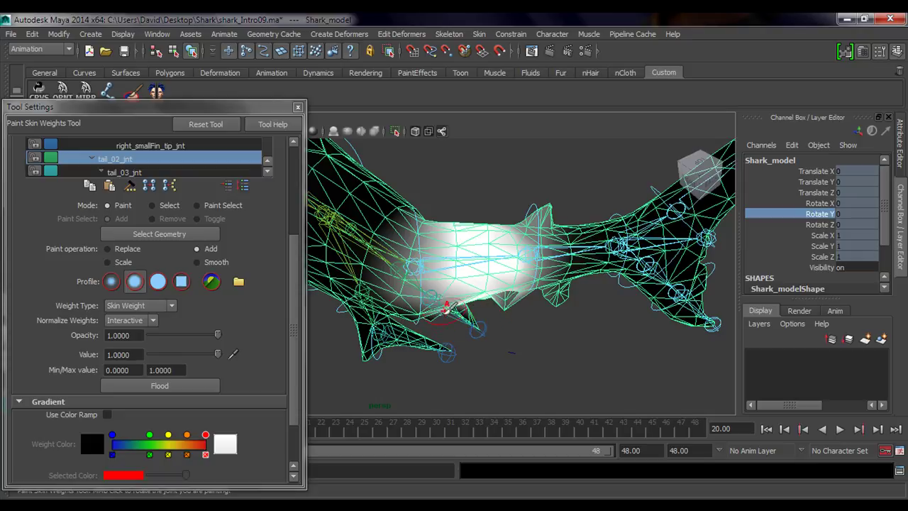
mouse_move(470, 293)
alt+mouse_down()
mouse_move(418, 298)
mouse_move(474, 278)
mouse_move(411, 304)
mouse_move(481, 328)
mouse_move(432, 277)
alt+mouse_up()
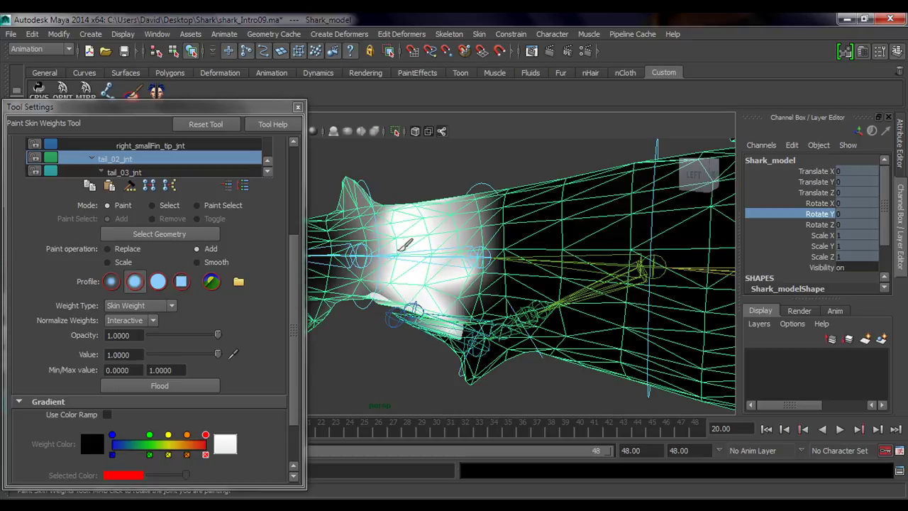
mouse_move(396, 253)
mouse_down()
mouse_move(431, 282)
mouse_move(416, 300)
mouse_move(425, 320)
mouse_move(564, 326)
mouse_move(542, 320)
mouse_move(438, 368)
mouse_move(390, 368)
mouse_move(470, 349)
mouse_move(488, 302)
mouse_move(407, 275)
mouse_move(464, 367)
mouse_move(504, 342)
mouse_move(534, 362)
mouse_move(437, 270)
mouse_up()
Select the tail02 control, swing its Rotate Y to about -36 to test the bend, and reselect the shark mesh
key(q)
click(501, 300)
key(e)
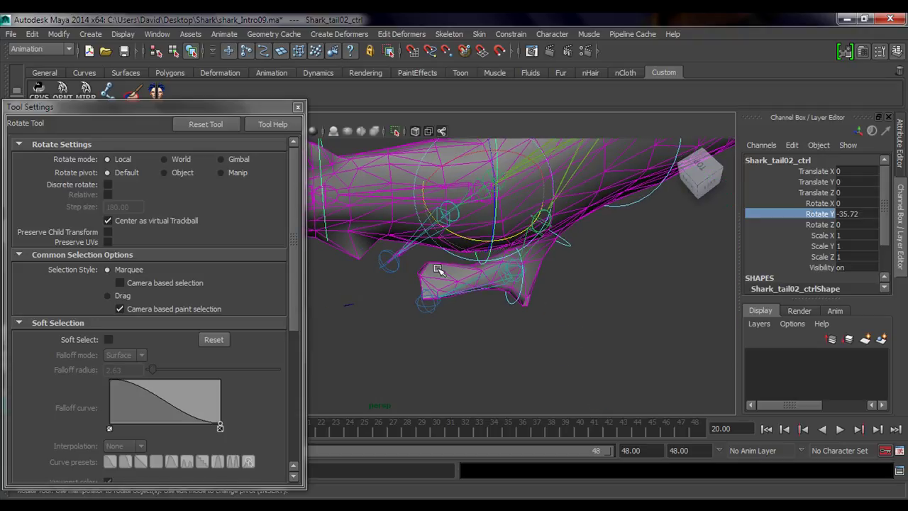
click(374, 180)
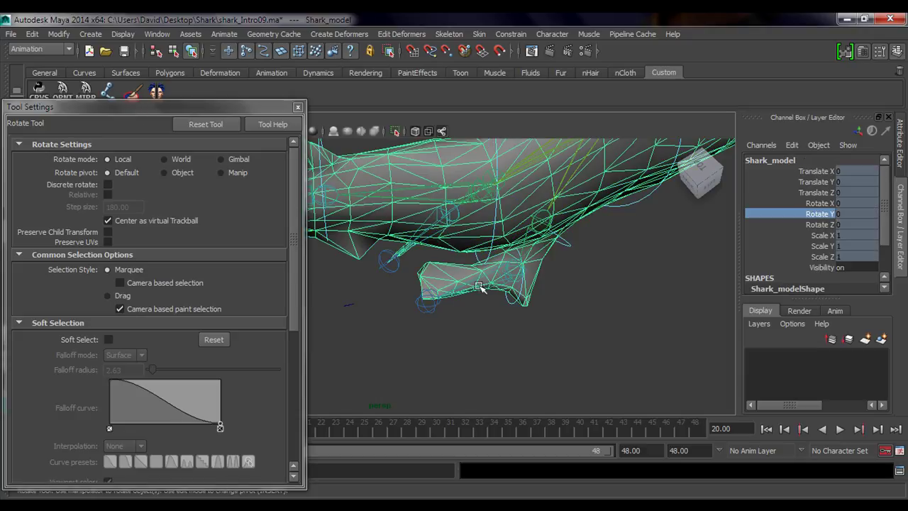
Reactivate the Paint Skin Weights Tool on the shark mesh and choose right_smallFin_02_jnt for painting
click(132, 91)
drag(296, 273, 291, 175)
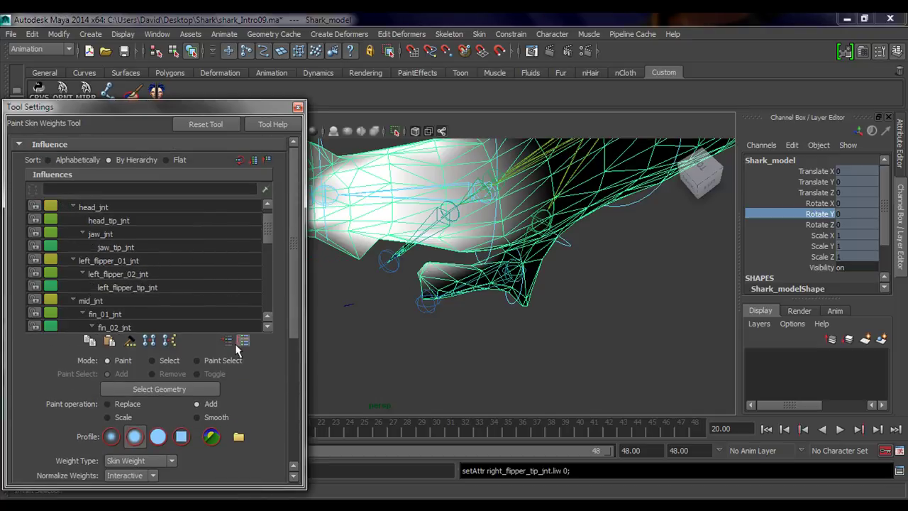
click(225, 340)
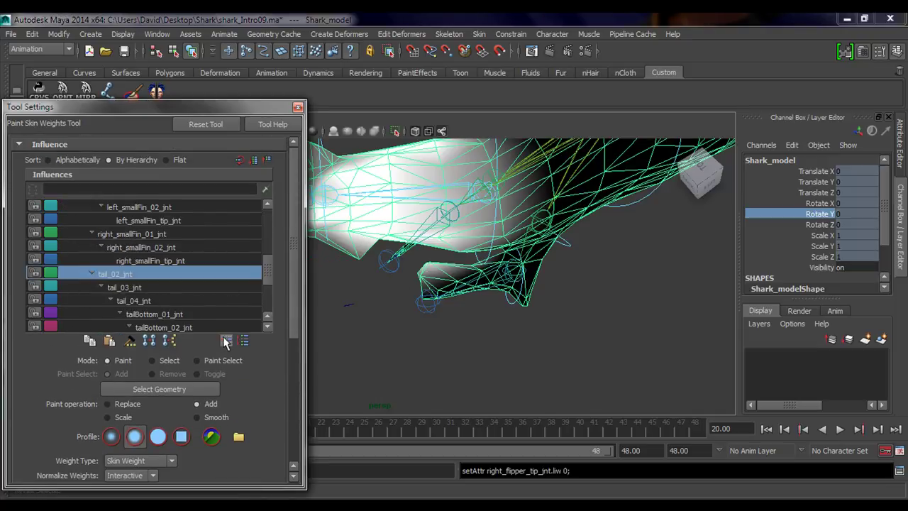
click(160, 261)
click(149, 247)
Add right_smallFin_02_jnt weight at opacity 1 and value 1 over the right small fin out to its tip
mouse_move(408, 277)
alt+mouse_down()
mouse_move(430, 326)
mouse_move(460, 304)
mouse_move(466, 319)
alt+mouse_up()
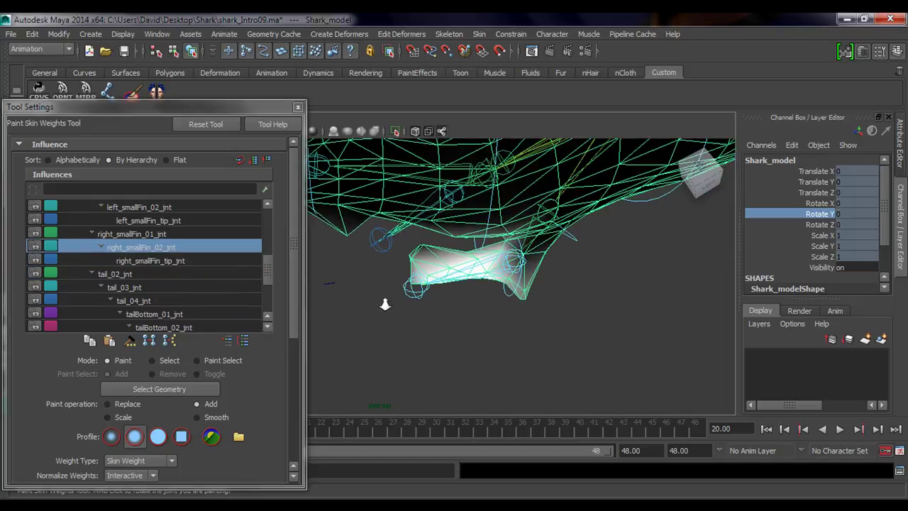
alt+right_drag(385, 305, 489, 291)
alt+middle_drag(492, 289, 476, 301)
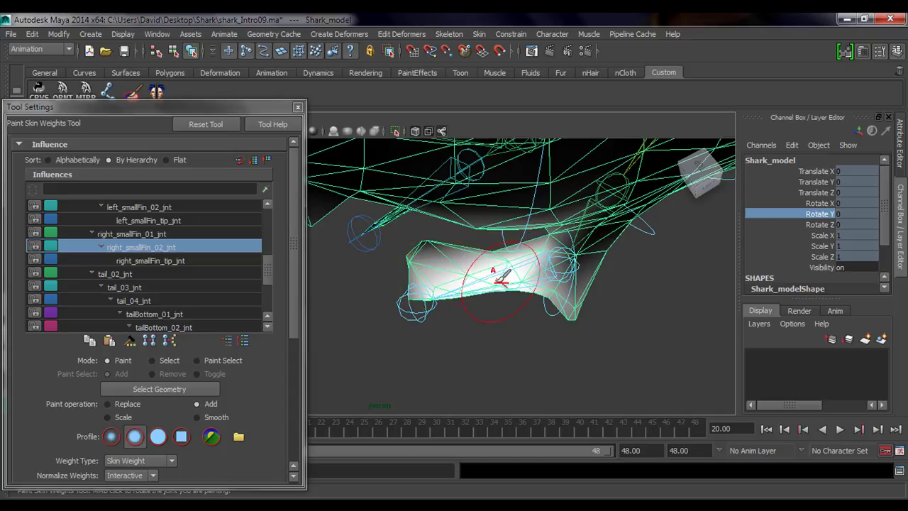
mouse_move(436, 259)
mouse_down()
mouse_move(420, 265)
mouse_move(492, 262)
mouse_move(444, 304)
mouse_move(485, 292)
mouse_up()
alt+middle_drag(484, 291, 482, 311)
mouse_move(483, 311)
alt+mouse_down()
mouse_move(481, 320)
mouse_move(419, 298)
mouse_move(488, 330)
mouse_move(470, 324)
mouse_move(476, 345)
mouse_move(465, 381)
mouse_move(471, 376)
alt+mouse_up()
mouse_move(478, 356)
alt+mouse_down()
mouse_move(433, 331)
mouse_move(470, 351)
mouse_move(482, 324)
mouse_move(456, 334)
mouse_move(421, 270)
mouse_move(488, 264)
alt+mouse_up()
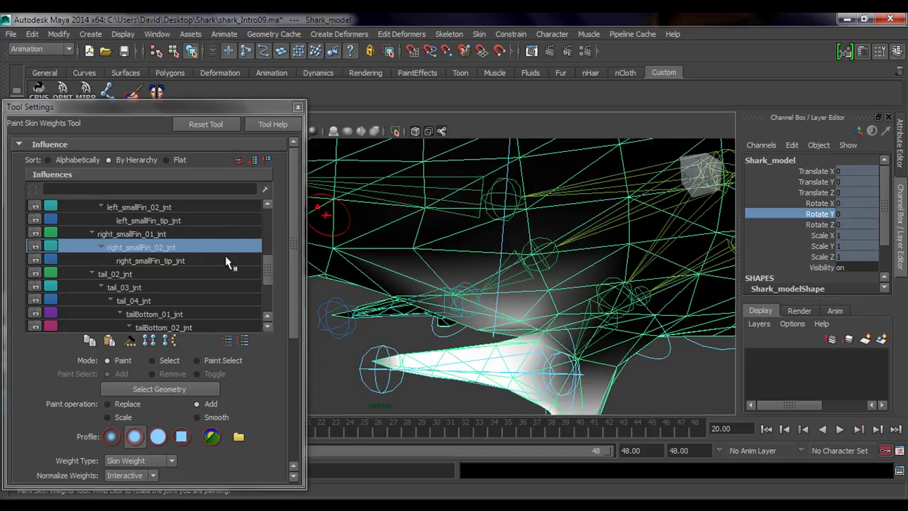
Clear right_smallFin_02_jnt weight from the body and tail around the fin's base, using Replace at opacity 1 and value 0
drag(293, 250, 294, 325)
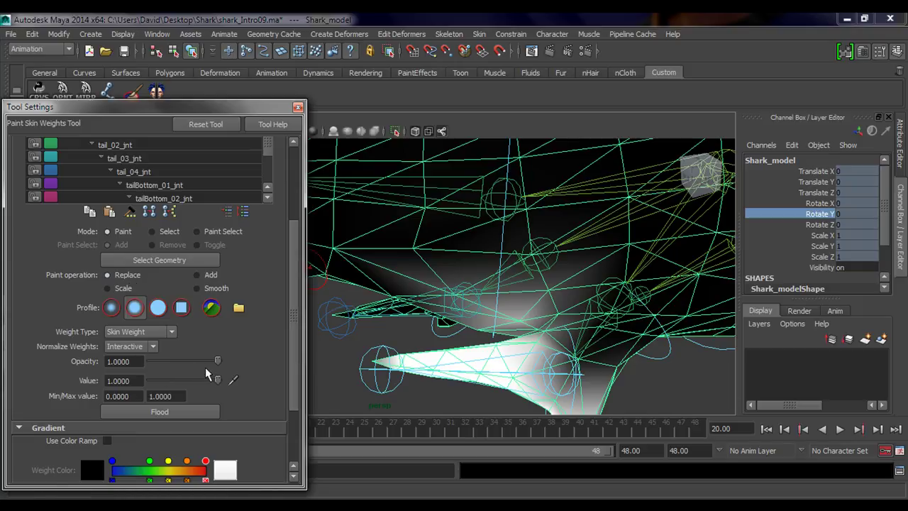
mouse_move(471, 321)
alt+mouse_down()
mouse_move(487, 331)
mouse_move(506, 319)
mouse_move(505, 288)
mouse_move(511, 305)
mouse_move(466, 310)
mouse_move(551, 319)
mouse_move(484, 319)
mouse_move(478, 283)
mouse_move(487, 243)
alt+mouse_up()
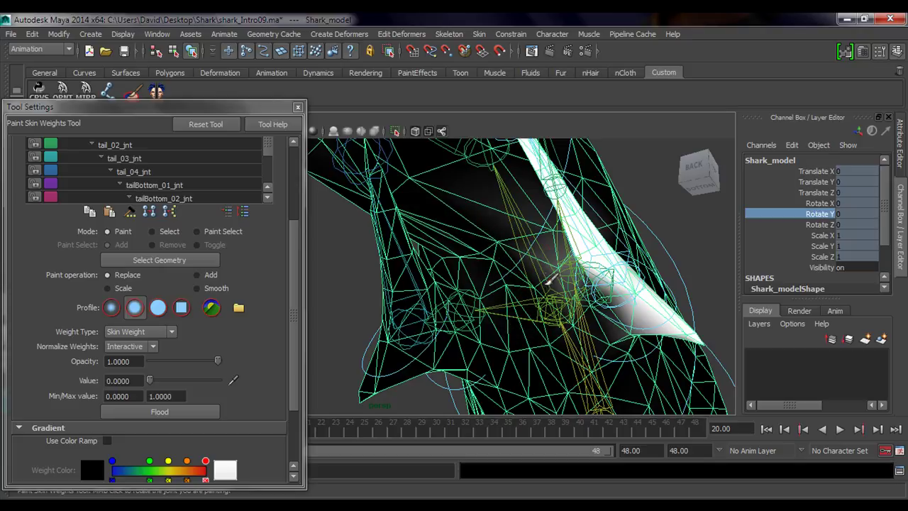
alt+drag(471, 257, 489, 305)
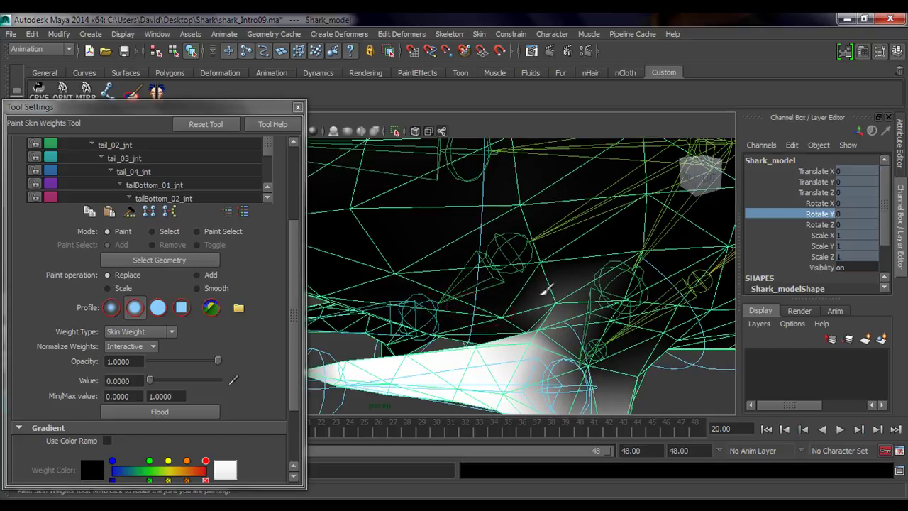
drag(542, 294, 552, 288)
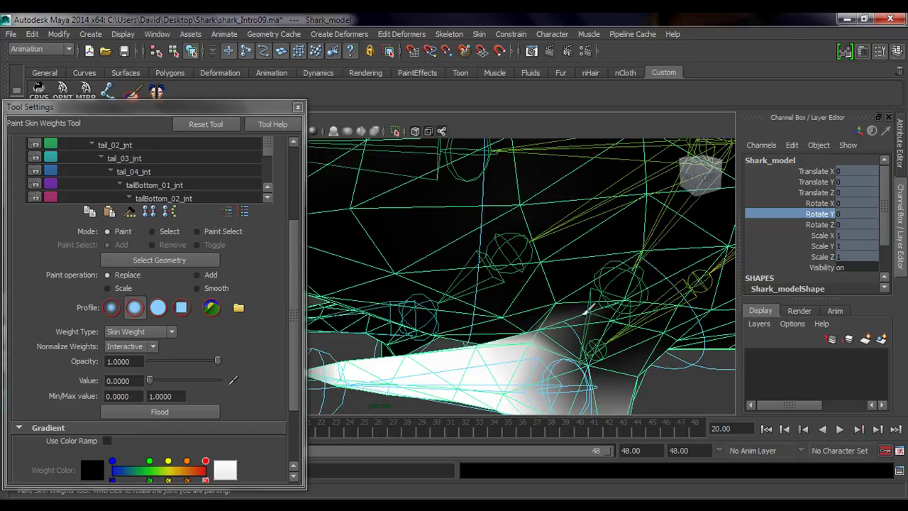
mouse_move(611, 327)
alt+mouse_down()
mouse_move(531, 260)
mouse_move(568, 237)
mouse_move(424, 271)
alt+mouse_up()
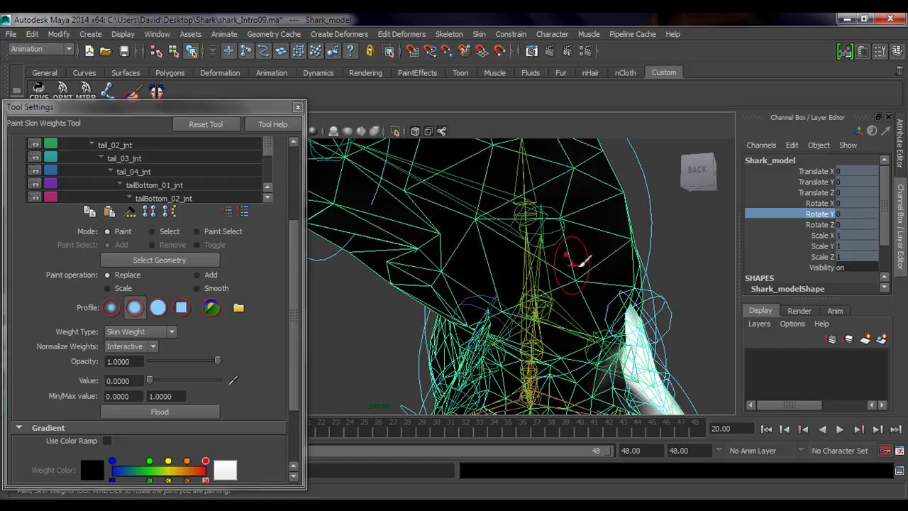
mouse_move(581, 262)
alt+mouse_down()
mouse_move(547, 262)
mouse_move(512, 279)
alt+mouse_up()
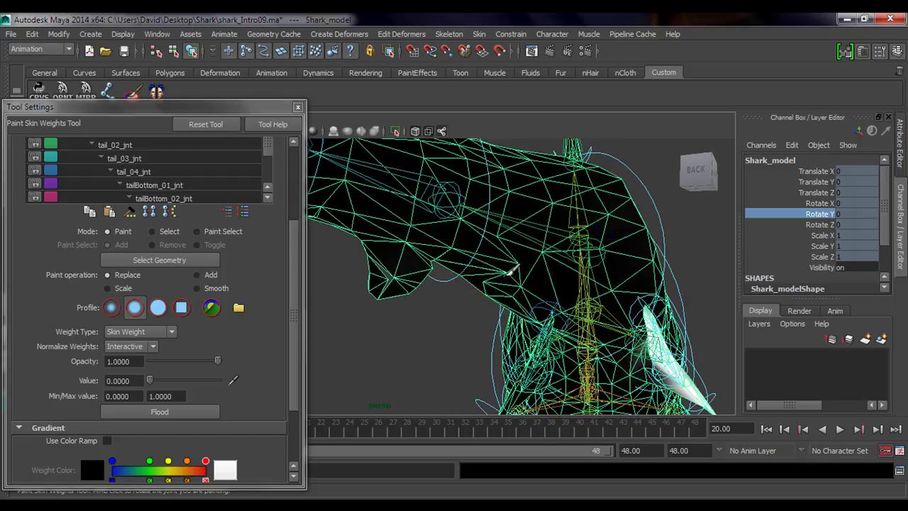
alt+drag(560, 269, 559, 321)
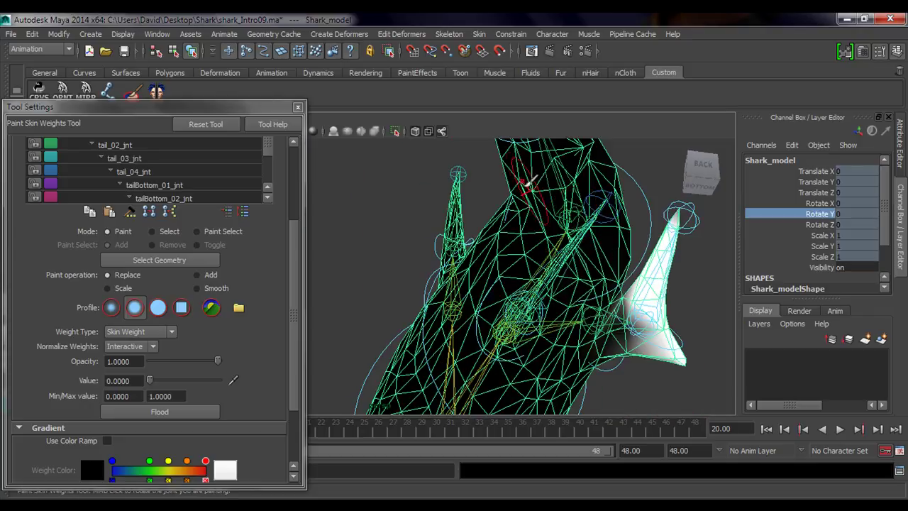
alt+drag(560, 241, 524, 275)
alt+middle_drag(524, 275, 536, 268)
alt+drag(536, 268, 532, 242)
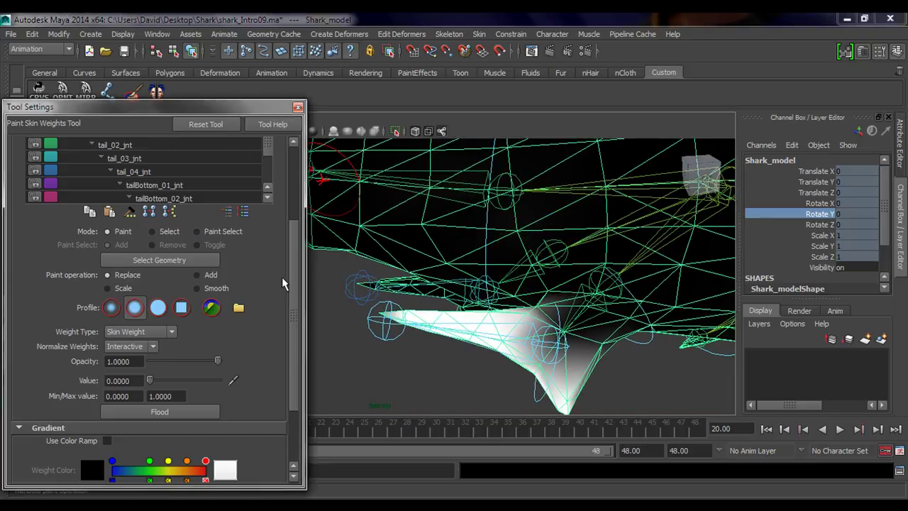
Check right_smallFin_tip_jnt's influence, select the tail02 control and set its Rotate Y to 0
drag(291, 283, 295, 221)
click(171, 243)
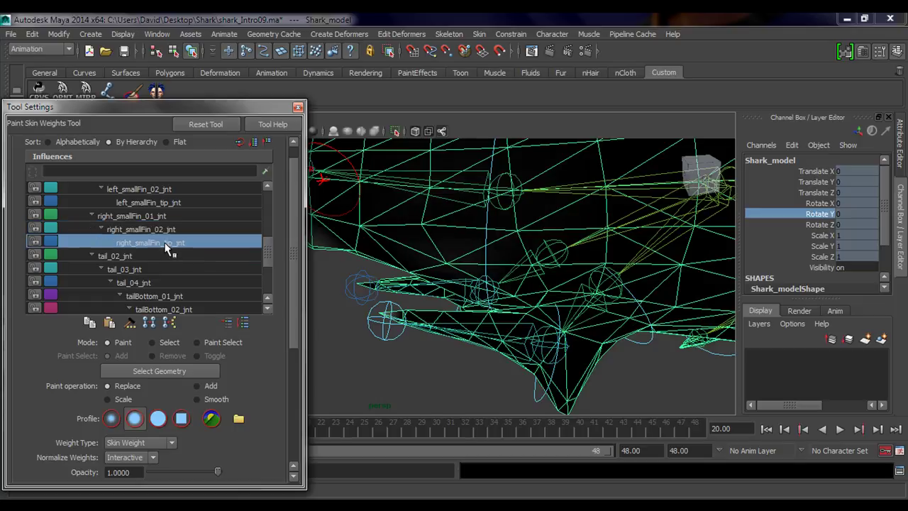
mouse_move(523, 272)
alt+mouse_down()
mouse_move(531, 300)
mouse_move(573, 305)
mouse_move(515, 270)
mouse_move(521, 287)
mouse_move(490, 319)
mouse_move(425, 305)
mouse_move(489, 196)
alt+mouse_up()
key(q)
click(494, 183)
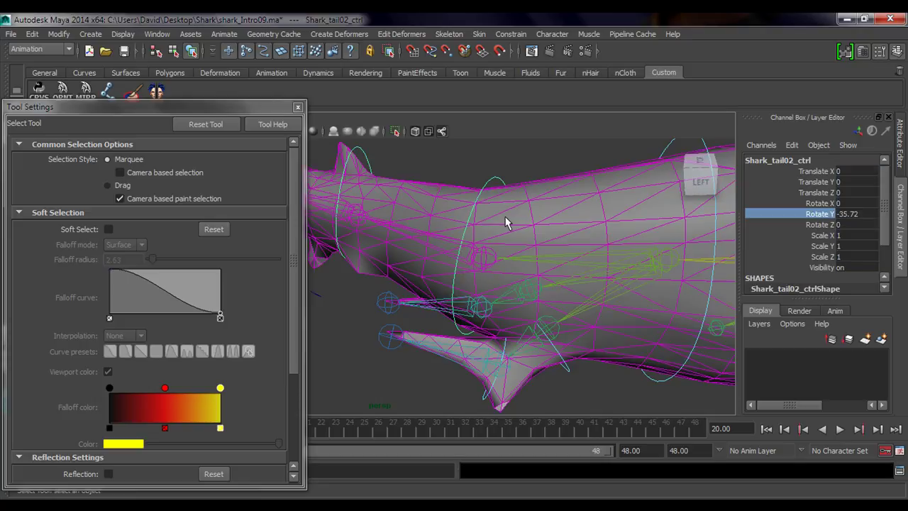
double_click(851, 214)
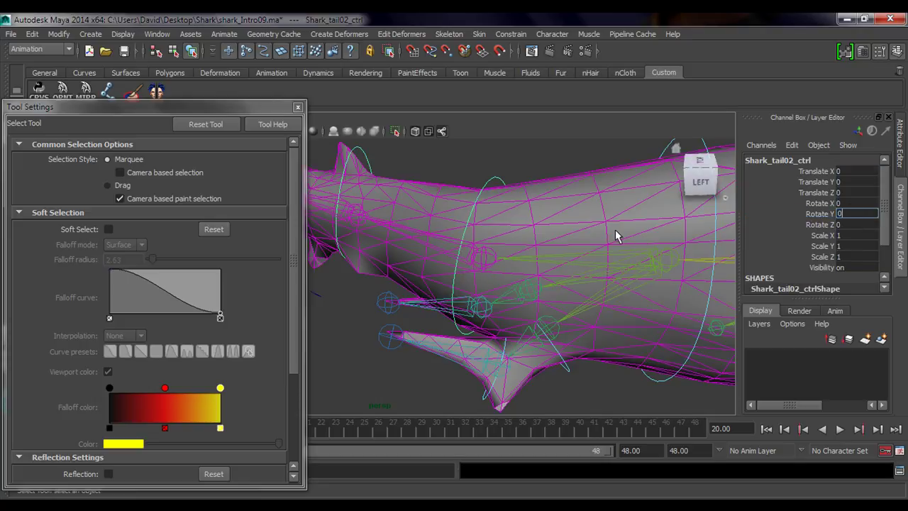
text(0)
key(Return)
Swing the tail02 control sideways about its Y axis to test how the tail and small fins deform
key(e)
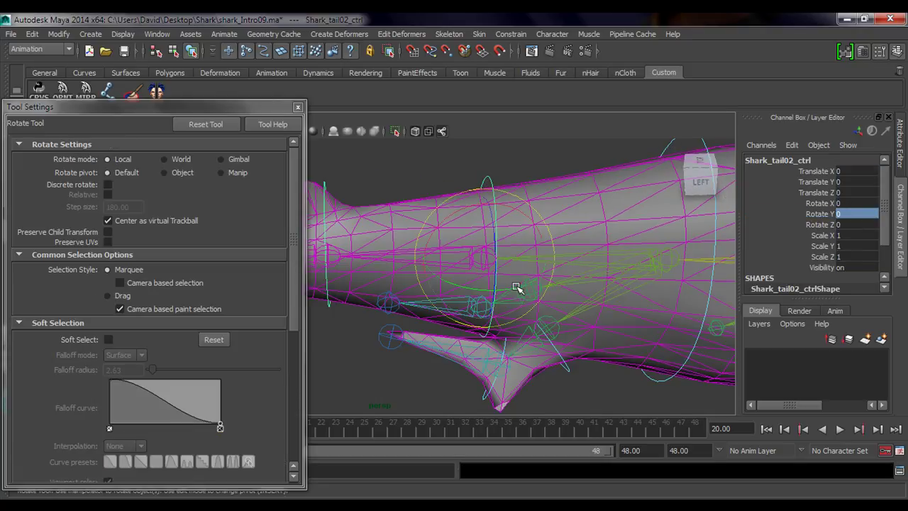
drag(514, 287, 495, 293)
drag(451, 345, 598, 356)
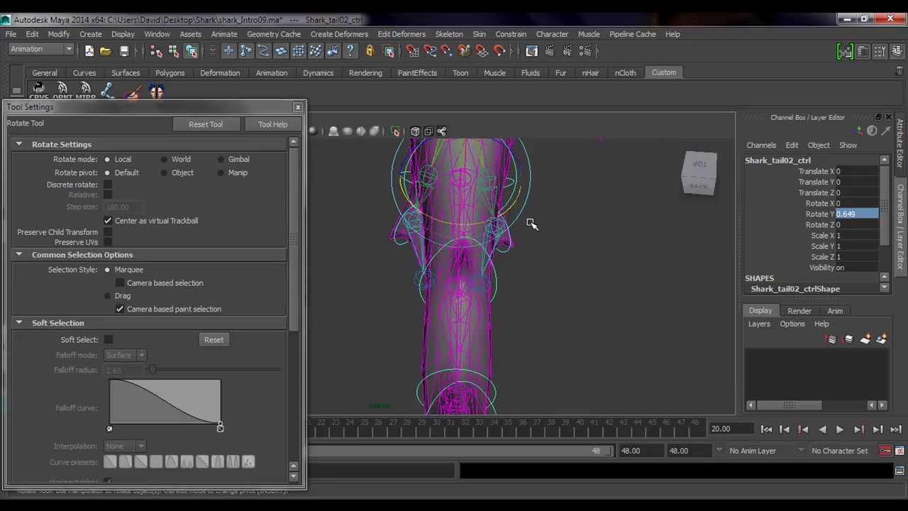
alt+middle_drag(532, 224, 599, 371)
alt+right_drag(589, 391, 589, 385)
drag(537, 342, 542, 378)
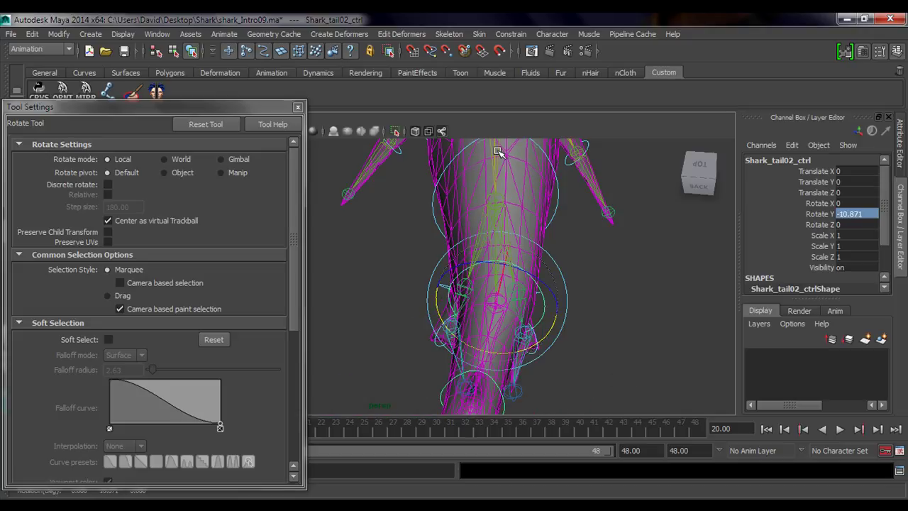
alt+middle_drag(501, 152, 482, 224)
drag(520, 316, 527, 289)
Reselect the shark mesh, reactivate the Paint Skin Weights Tool and choose tail_02_jnt for painting
key(q)
click(477, 271)
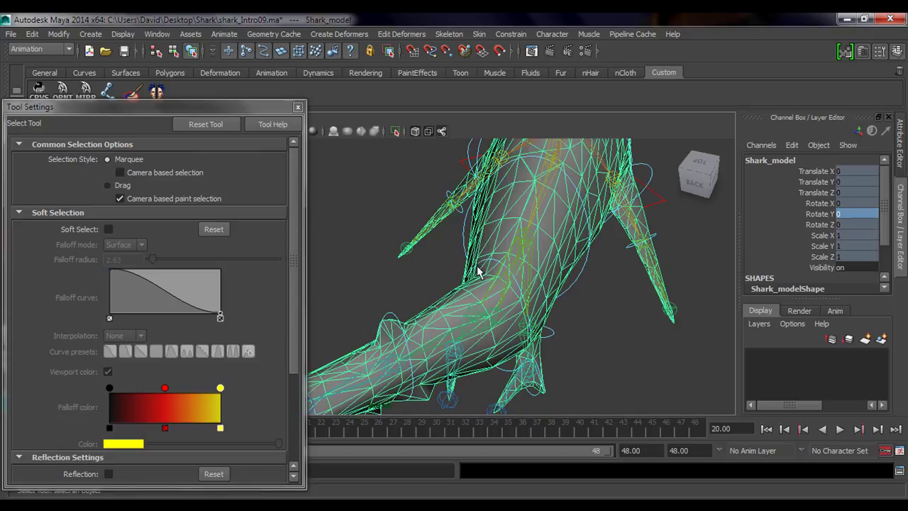
click(132, 93)
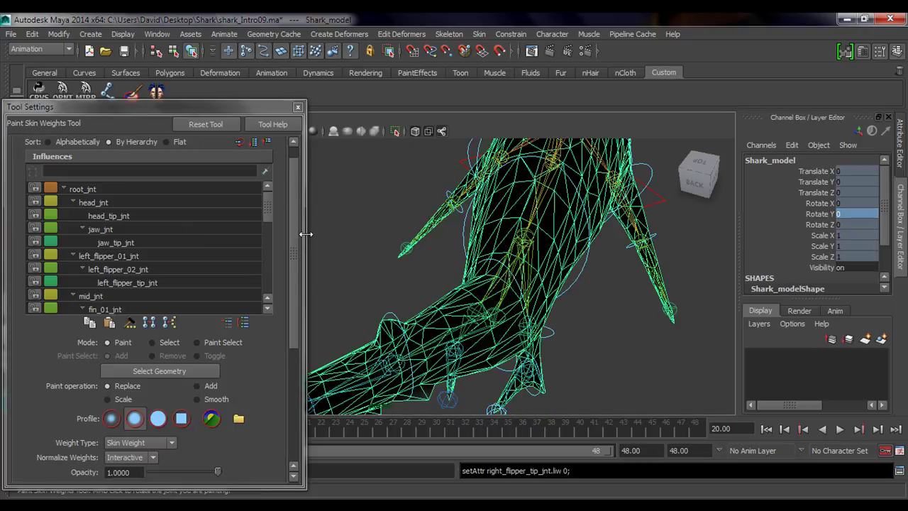
click(229, 323)
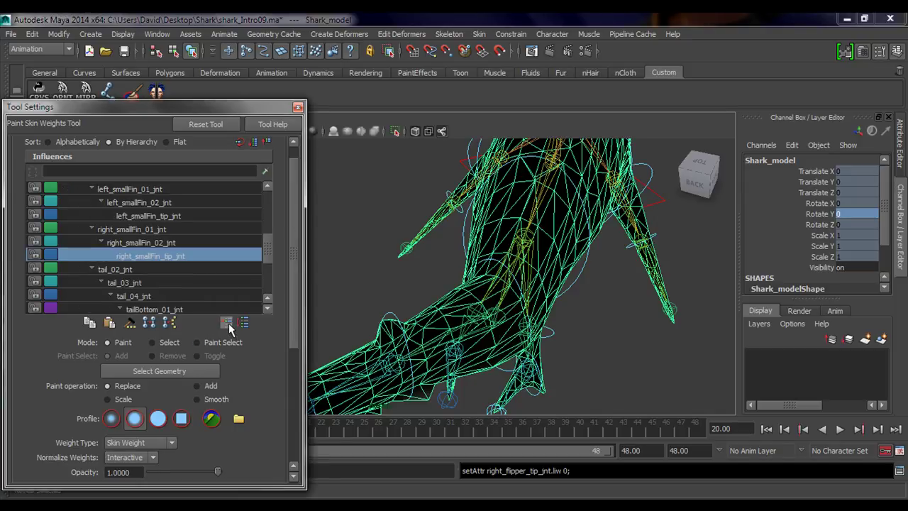
click(166, 242)
click(156, 255)
click(151, 270)
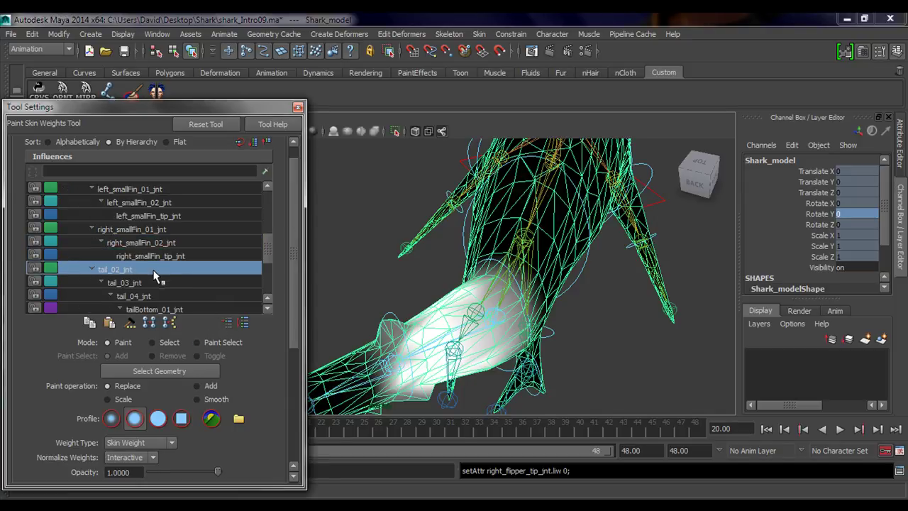
Clear stray tail_02_jnt weight from the body ahead of the small fins, using Replace at opacity 1 and value 0
alt+drag(485, 318, 411, 312)
alt+middle_drag(520, 248, 572, 260)
alt+drag(571, 259, 527, 263)
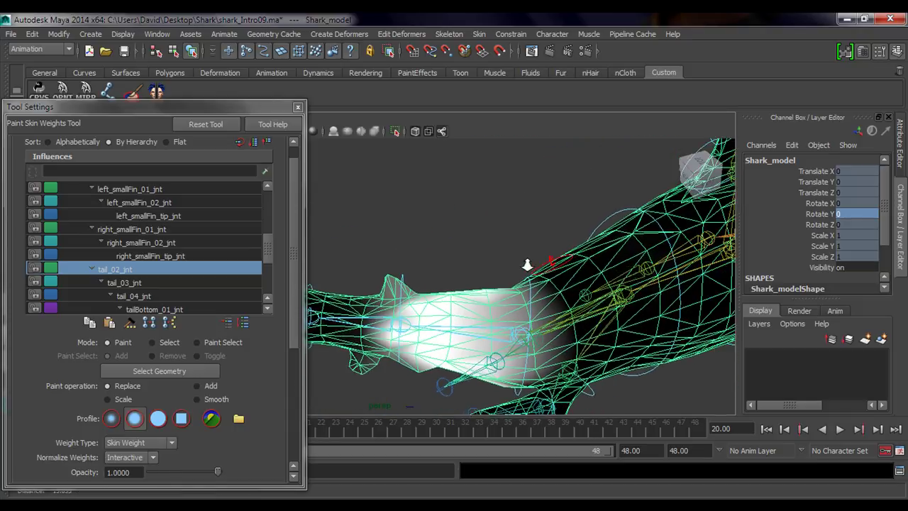
mouse_move(419, 266)
alt+middle_down()
mouse_move(468, 296)
mouse_move(474, 278)
alt+middle_up()
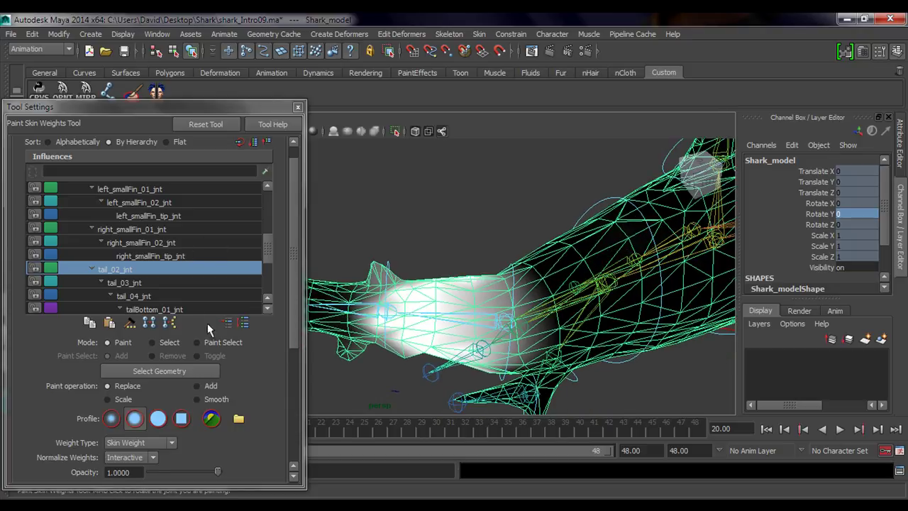
click(198, 386)
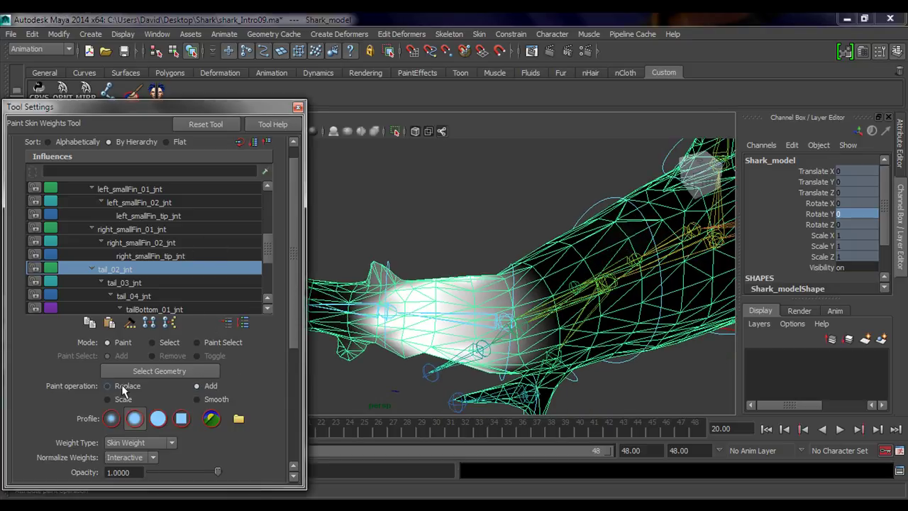
drag(290, 266, 291, 343)
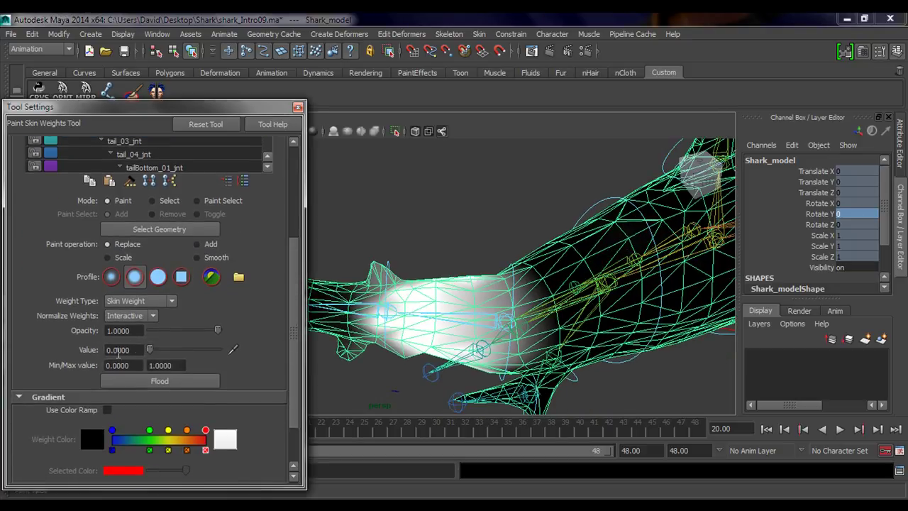
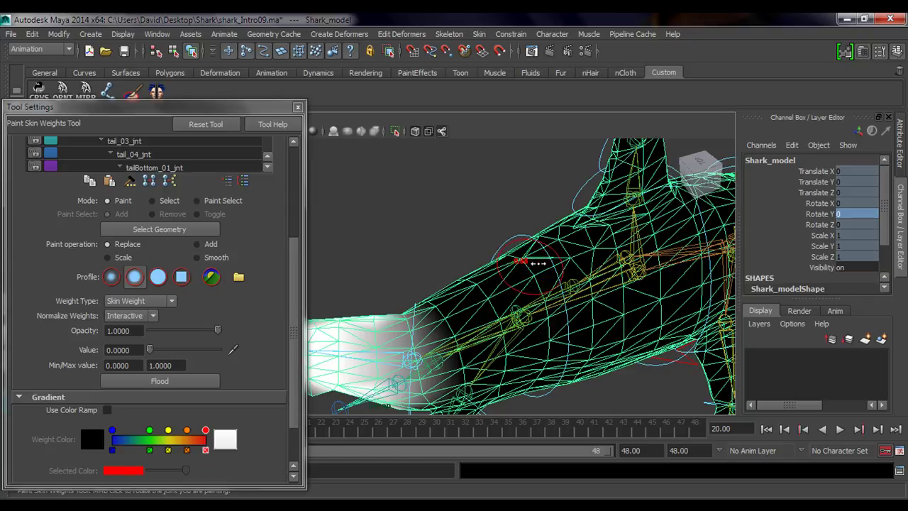
alt+drag(529, 278, 491, 217)
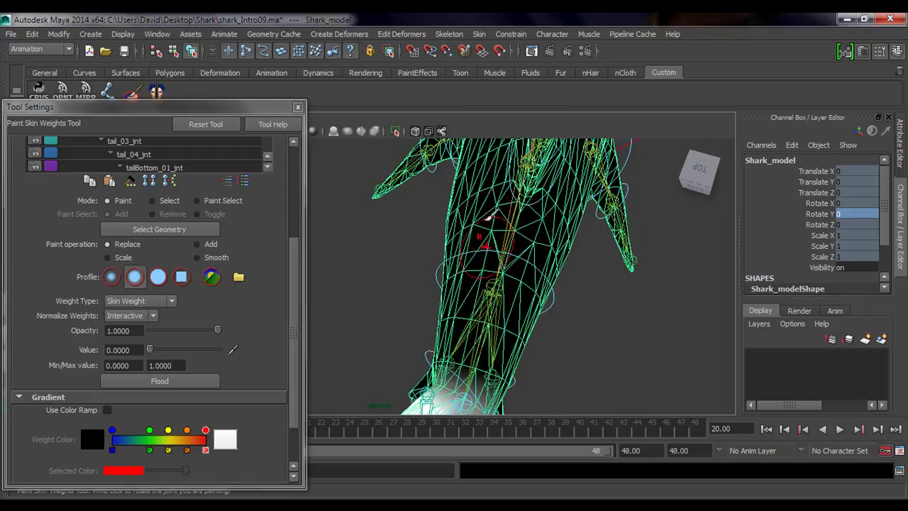
alt+drag(459, 279, 459, 257)
alt+drag(500, 231, 539, 301)
alt+drag(478, 332, 502, 296)
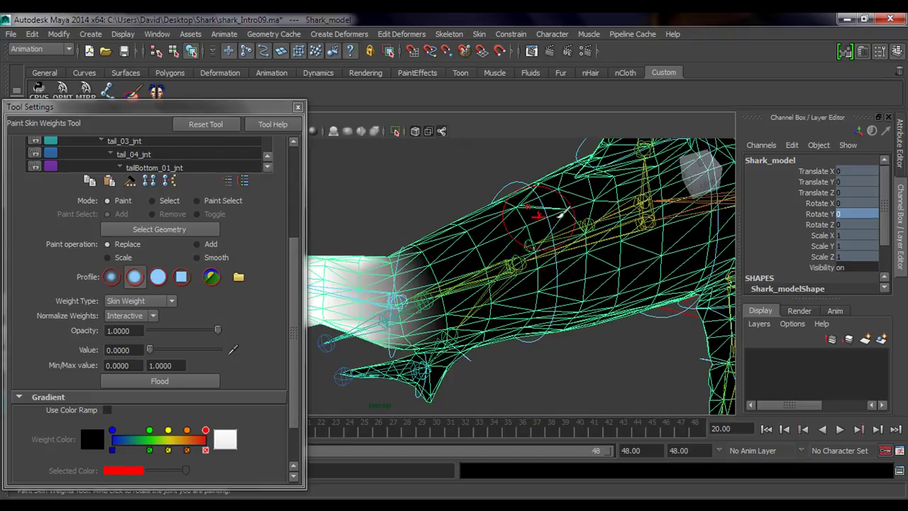
alt+drag(562, 212, 565, 219)
mouse_move(450, 255)
alt+mouse_down()
mouse_move(503, 290)
mouse_move(456, 308)
mouse_move(499, 286)
mouse_move(433, 369)
alt+mouse_up()
Select the tail02 control and vary its Rotate Y to about -21 to test the bend
key(q)
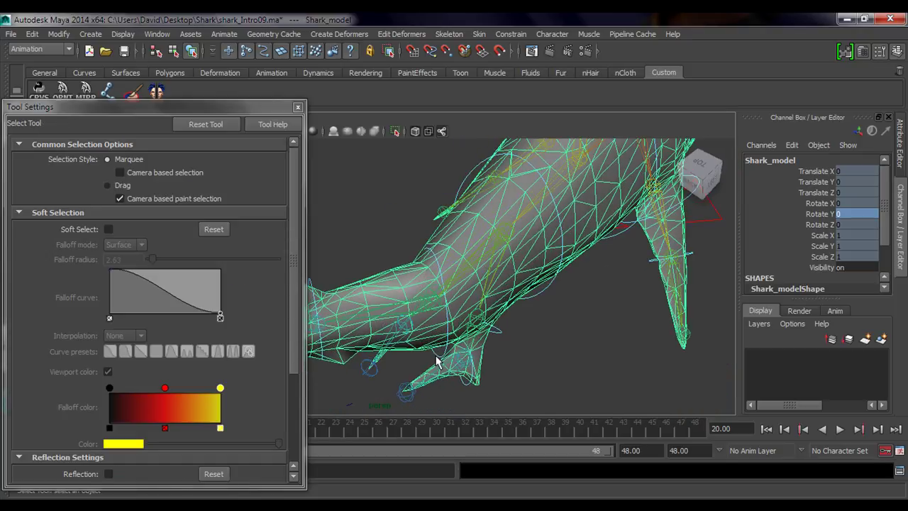
click(575, 327)
click(820, 214)
middle_drag(614, 334, 577, 358)
alt+middle_drag(547, 220, 532, 277)
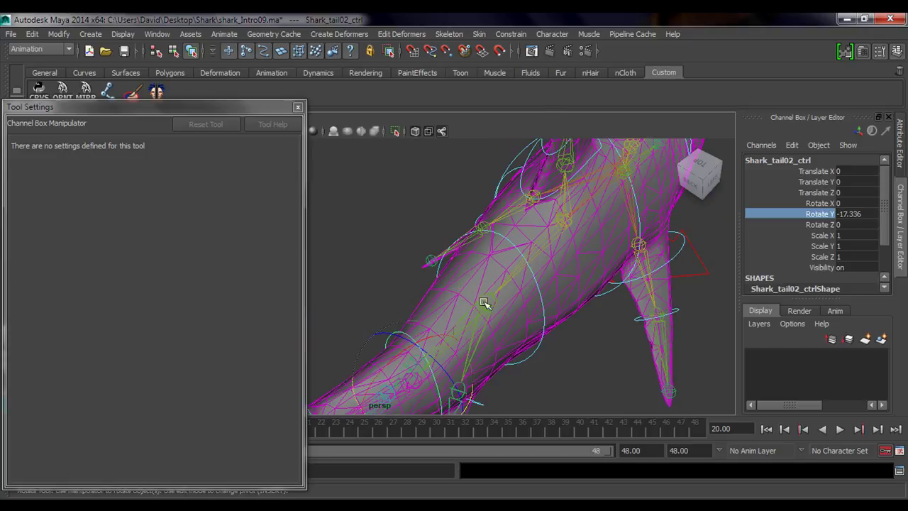
middle_drag(572, 344, 878, 213)
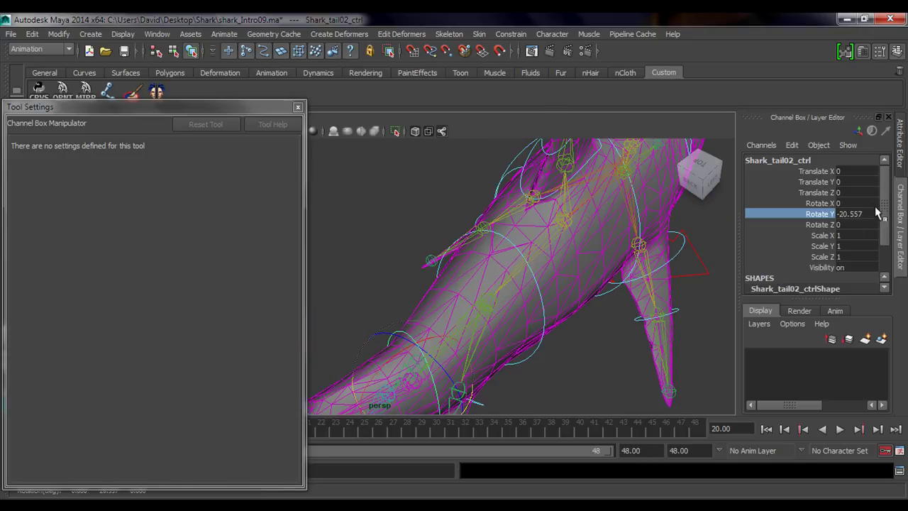
Reset the tail02 control's Rotate Y to 0 and return to the Select Tool
double_click(855, 214)
text(0)
key(Return)
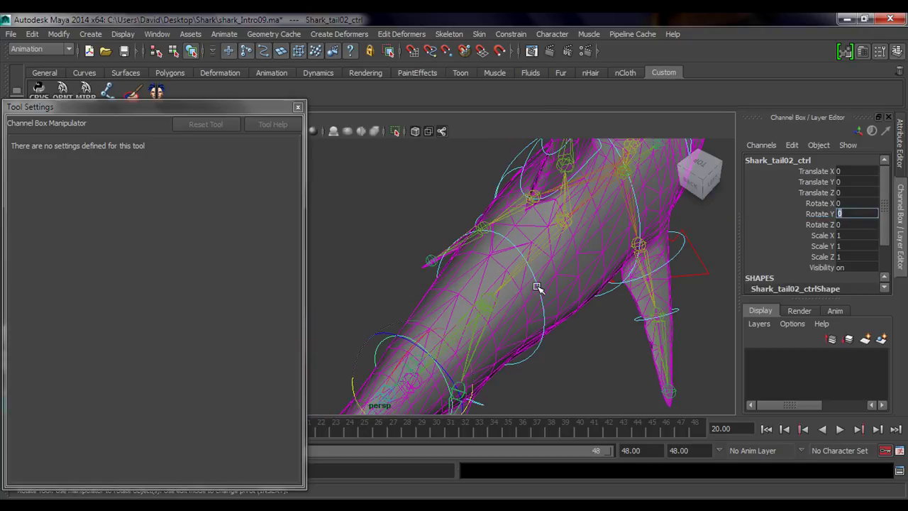
alt+drag(470, 322, 507, 320)
key(q)
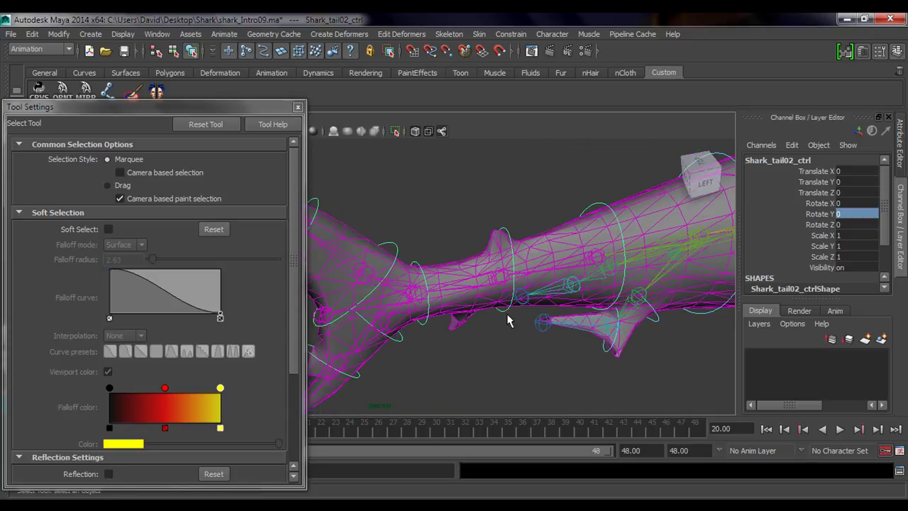
Reselect the shark mesh, reactivate the Paint Skin Weights Tool and choose tail_03_jnt for painting
click(457, 269)
alt+drag(468, 253, 437, 193)
mouse_move(191, 106)
mouse_down()
mouse_move(198, 168)
mouse_move(174, 130)
mouse_up()
key(y)
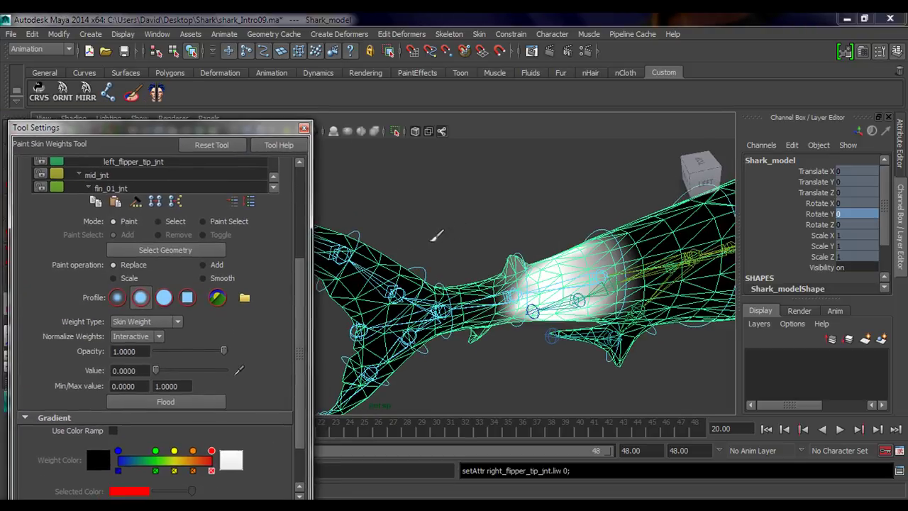
alt+drag(437, 236, 475, 246)
alt+middle_drag(463, 232, 487, 284)
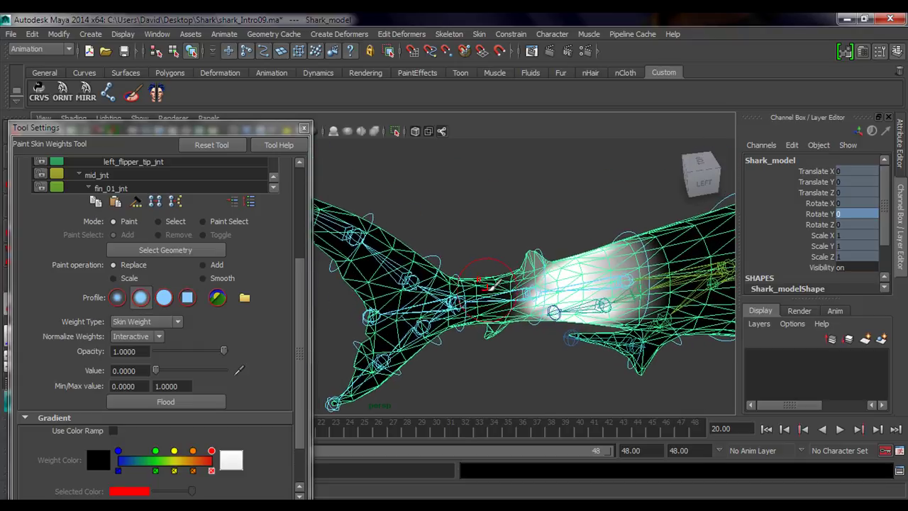
alt+drag(487, 285, 479, 265)
alt+right_drag(461, 248, 460, 283)
mouse_move(468, 241)
alt+middle_down()
mouse_move(491, 310)
mouse_move(500, 301)
alt+middle_up()
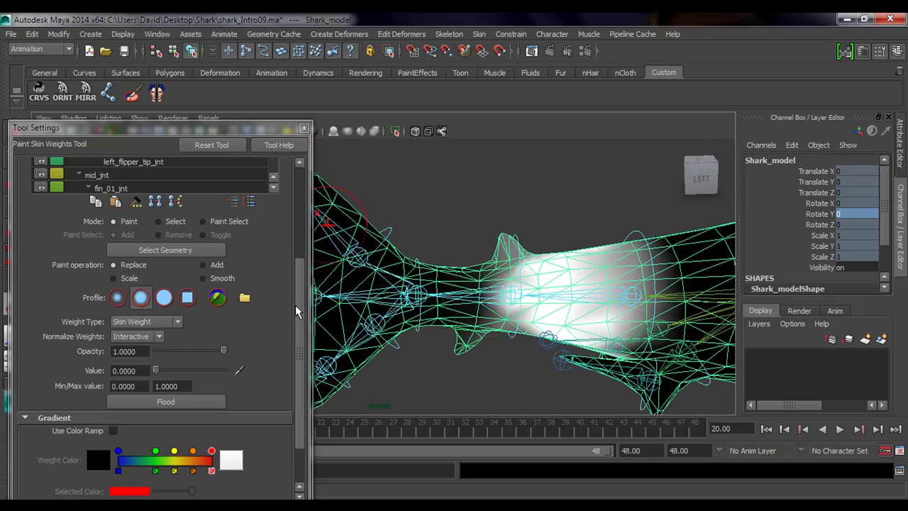
drag(298, 327, 299, 227)
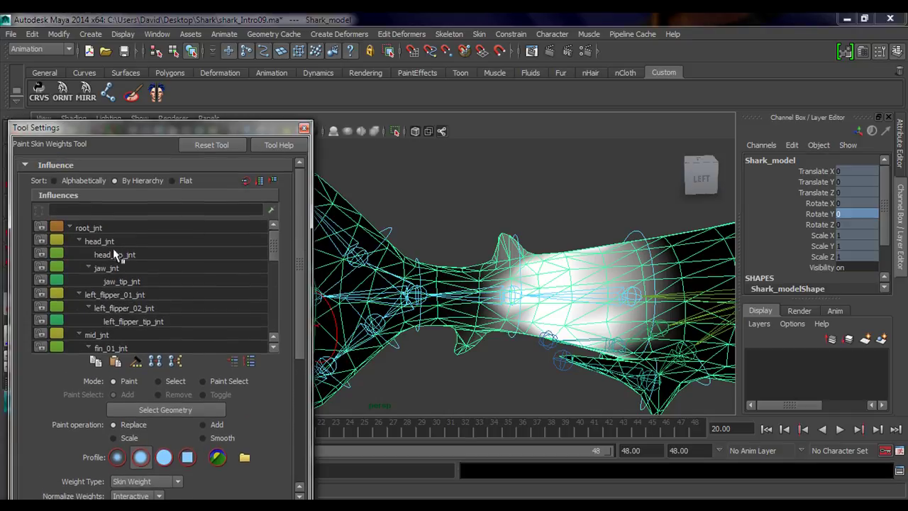
click(232, 362)
click(157, 309)
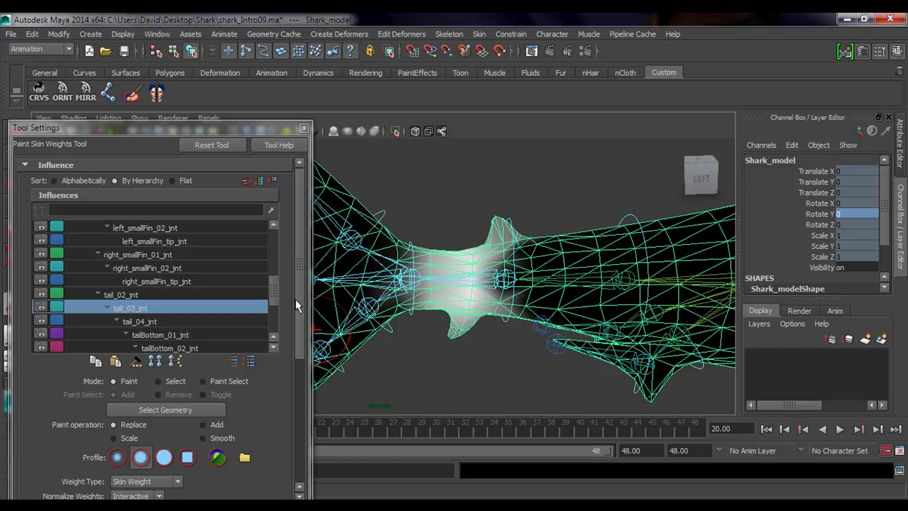
Paint full tail_03_jnt weight over the narrow tail section and its upper and lower finlets, using Add at opacity 1 and value 1
scroll(297, 313, down, 3)
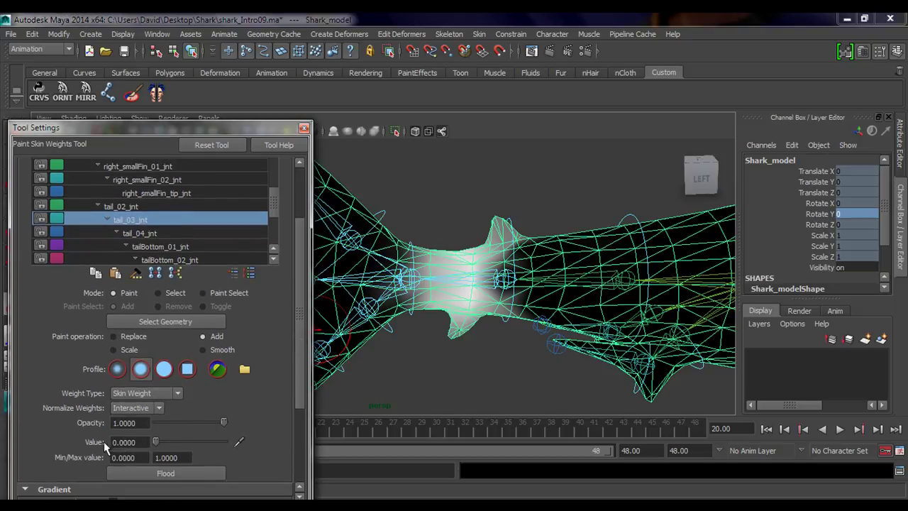
drag(156, 441, 292, 437)
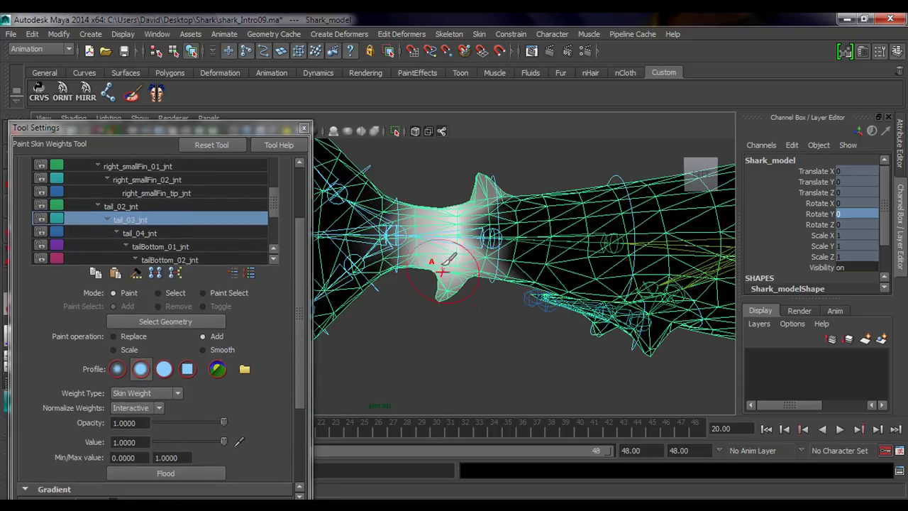
mouse_move(447, 263)
mouse_down()
mouse_move(432, 237)
mouse_move(451, 228)
mouse_move(456, 282)
mouse_up()
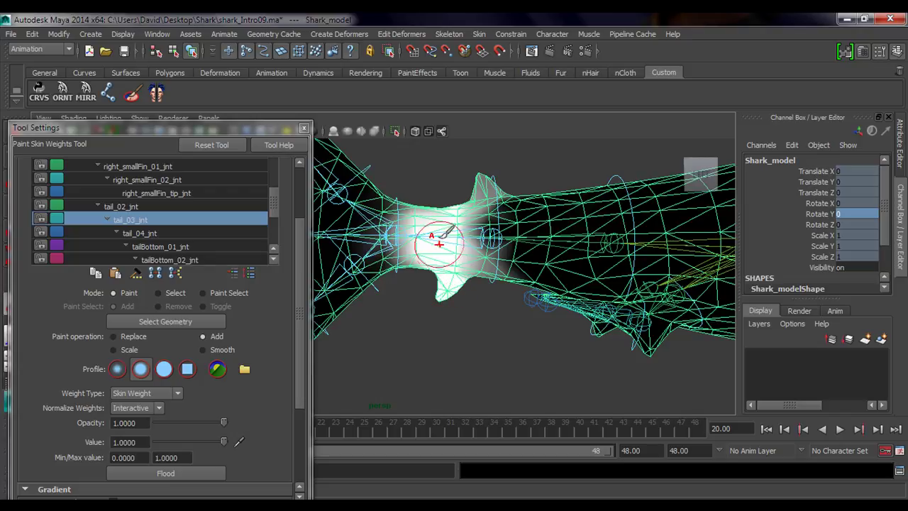
alt+middle_drag(447, 231, 449, 293)
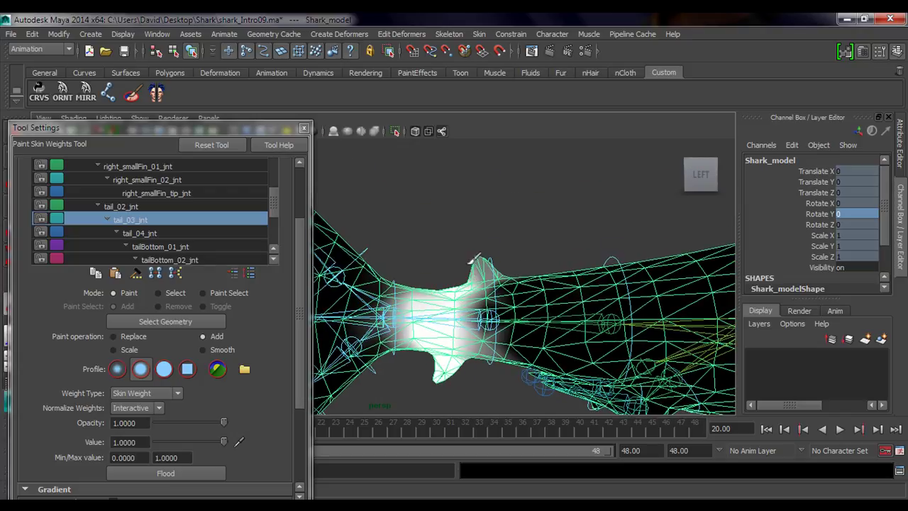
drag(473, 257, 477, 330)
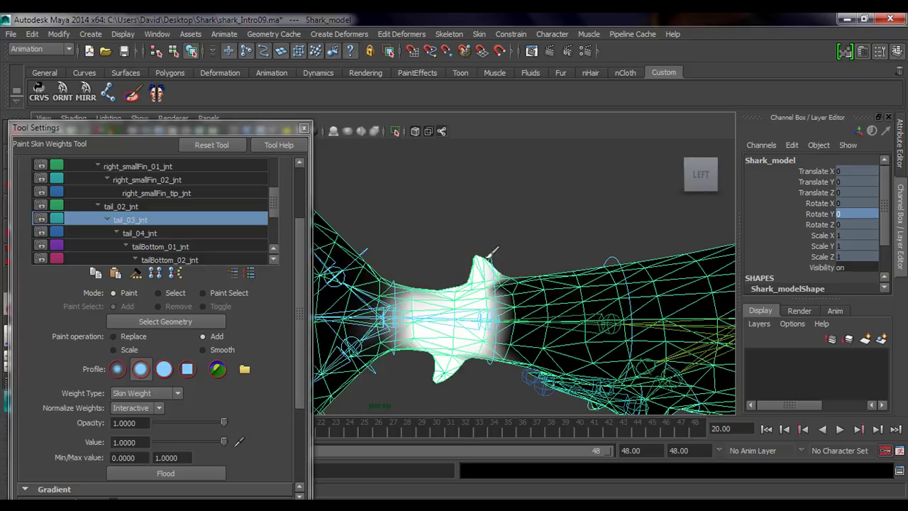
mouse_move(399, 292)
alt+mouse_down()
mouse_move(490, 282)
mouse_move(461, 295)
mouse_move(426, 269)
alt+mouse_up()
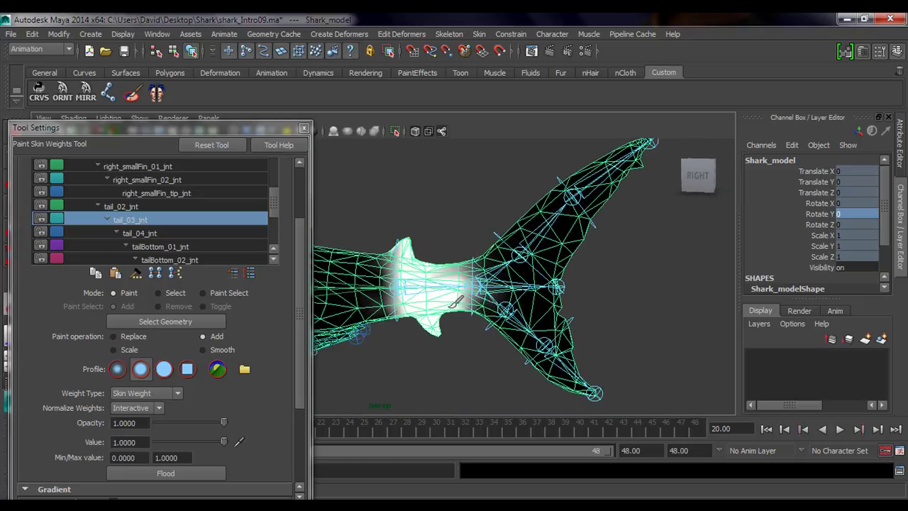
mouse_move(448, 284)
alt+mouse_down()
mouse_move(452, 331)
mouse_move(453, 285)
mouse_move(456, 320)
mouse_move(466, 263)
mouse_move(486, 381)
alt+mouse_up()
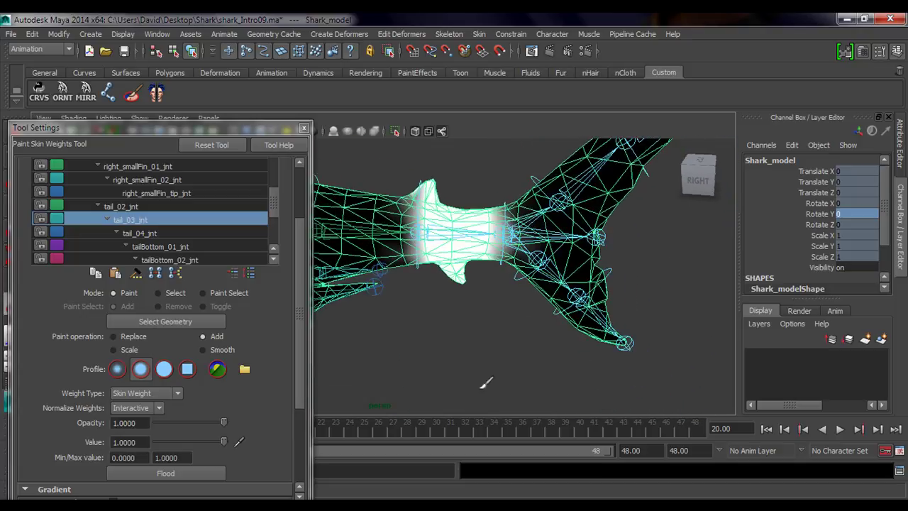
Select the tail03 control and rotate it to about 21 in Rotate Y to test the bend
key(q)
alt+drag(426, 217, 443, 218)
click(437, 216)
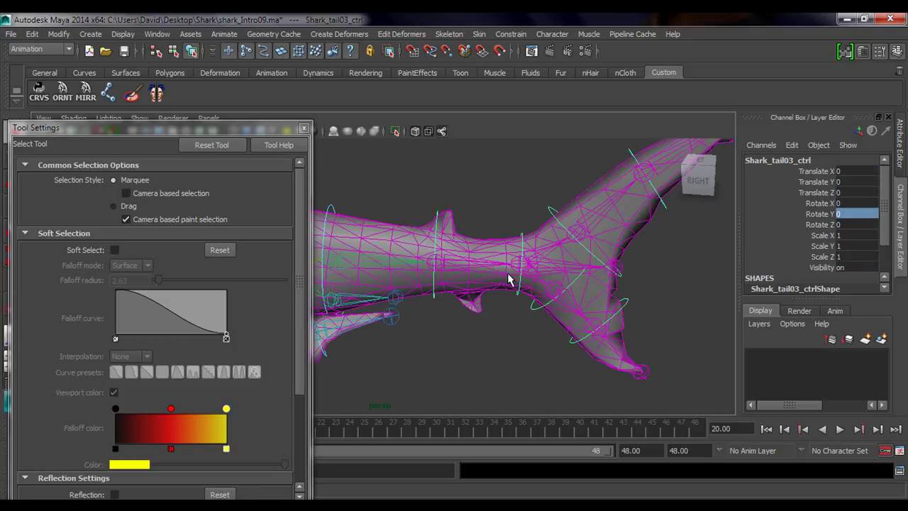
alt+drag(511, 279, 427, 295)
key(e)
drag(487, 304, 508, 350)
middle_drag(508, 350, 531, 326)
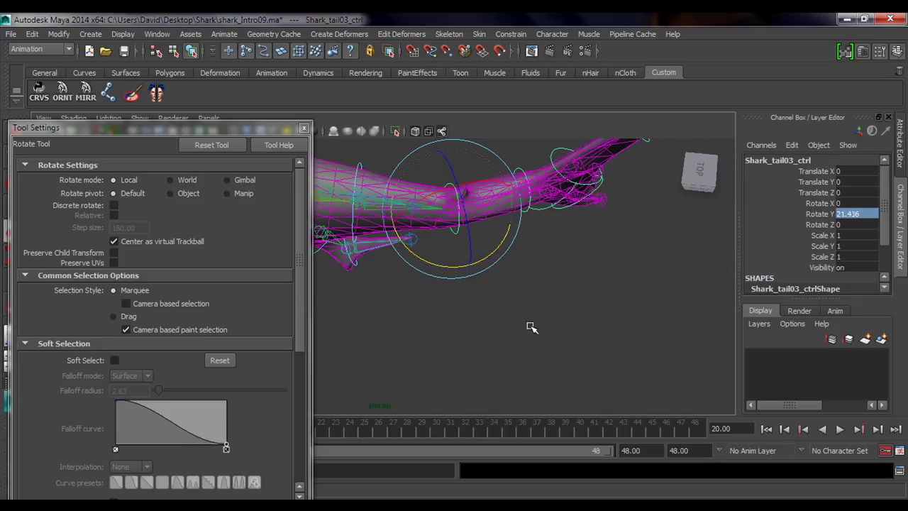
Bend the tail03 control the opposite way to a Rotate Y of about -30.4 and return to the Select Tool
alt+drag(518, 319, 434, 244)
alt+drag(477, 265, 504, 402)
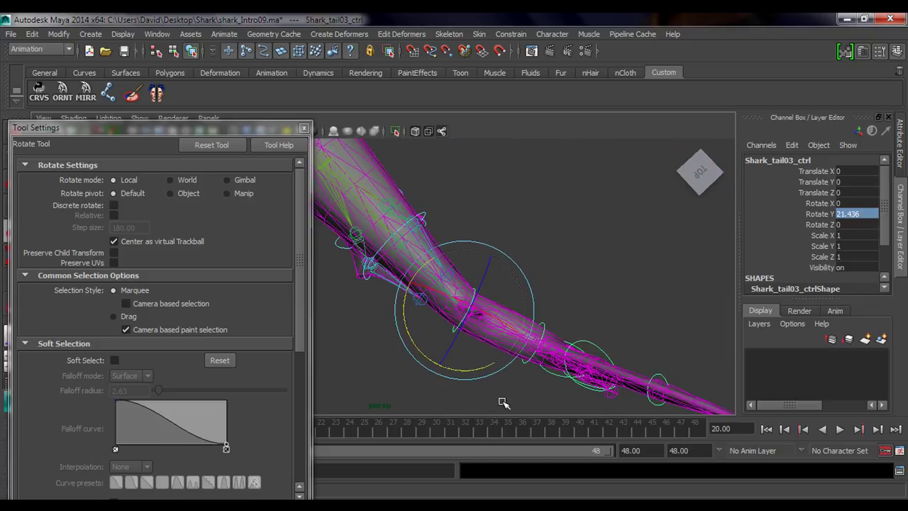
middle_drag(508, 385, 430, 211)
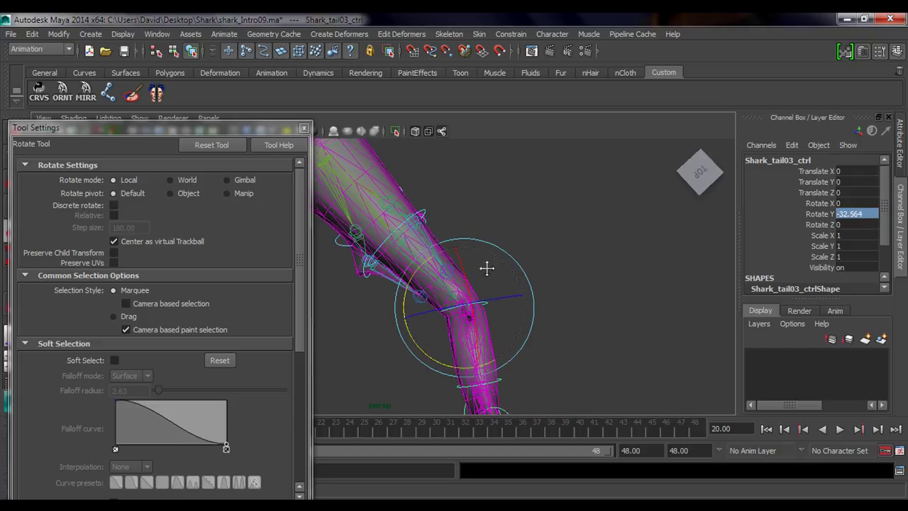
mouse_move(429, 332)
middle_down()
mouse_move(582, 320)
mouse_move(373, 327)
mouse_move(603, 324)
mouse_move(417, 344)
mouse_move(429, 344)
middle_up()
alt+drag(399, 346, 487, 293)
key(q)
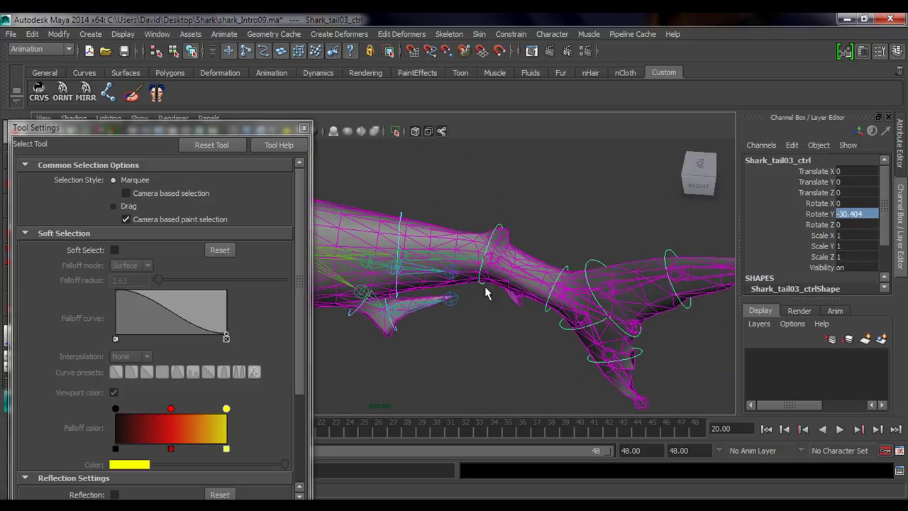
Reselect the shark mesh, reactivate the Paint Skin Weights Tool on tail_03_jnt and set it to Replace with opacity 1 and value 0
click(434, 260)
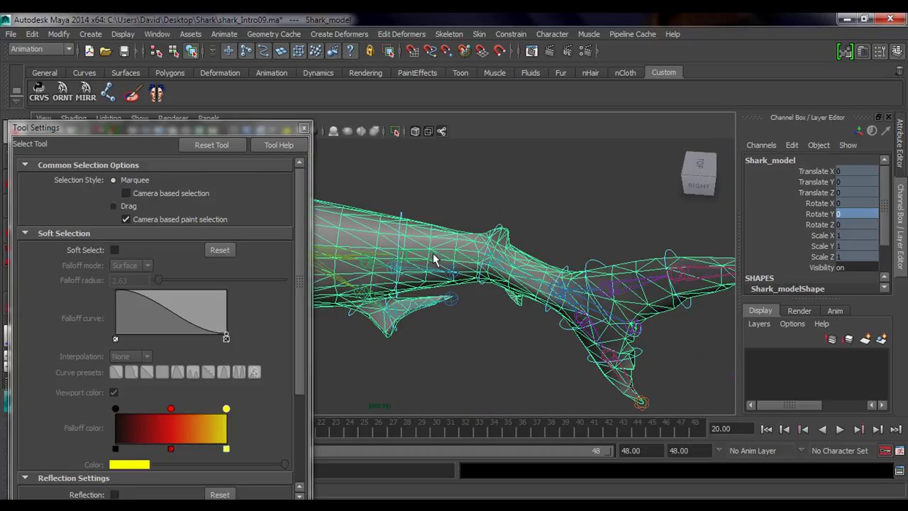
click(132, 95)
click(232, 273)
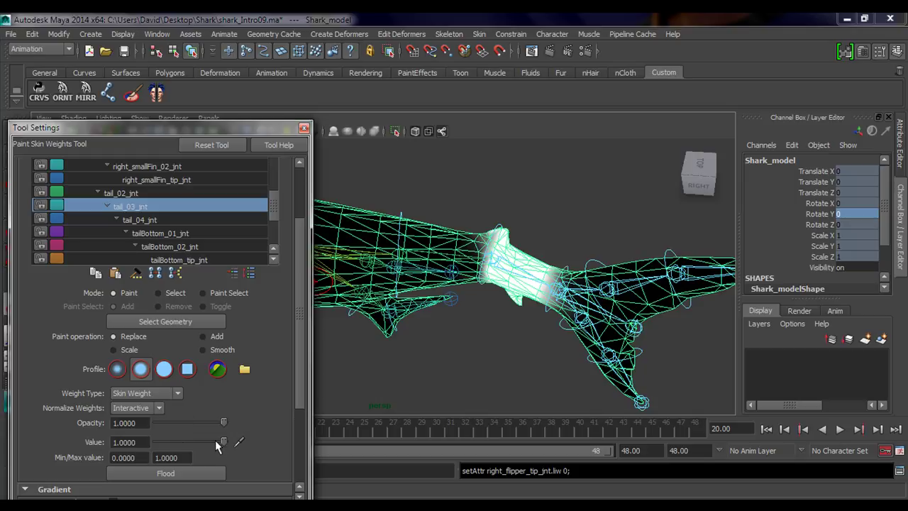
alt+middle_drag(402, 289, 434, 303)
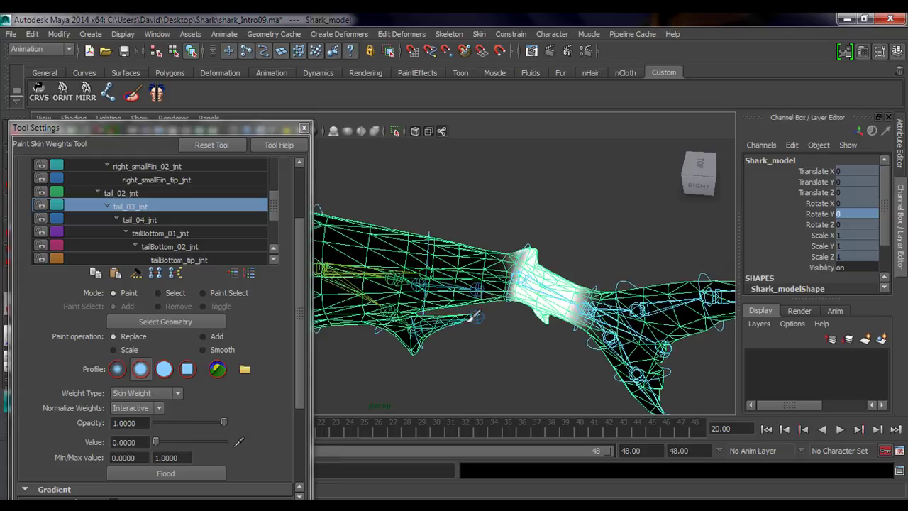
alt+drag(469, 293, 474, 183)
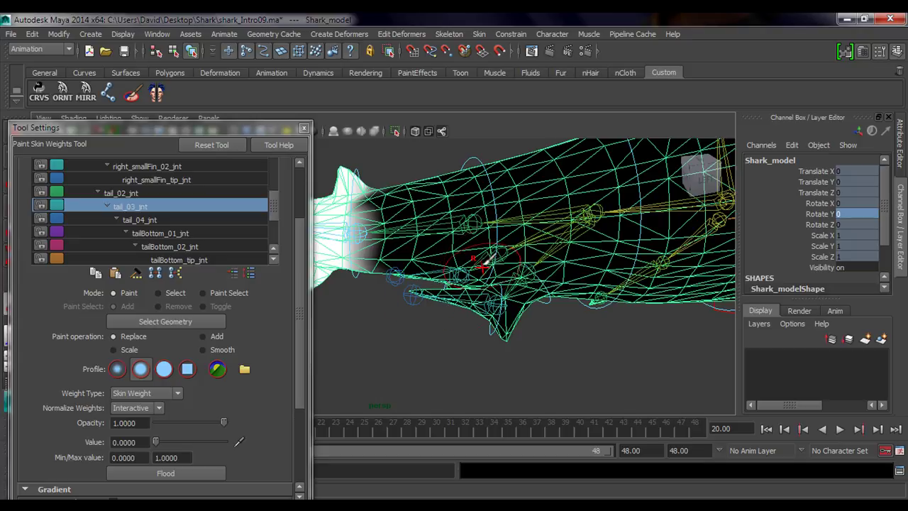
mouse_move(500, 178)
alt+mouse_down()
mouse_move(547, 211)
mouse_move(600, 280)
mouse_move(489, 305)
mouse_move(517, 263)
mouse_move(484, 299)
mouse_move(474, 268)
alt+mouse_up()
alt+middle_drag(465, 263, 479, 331)
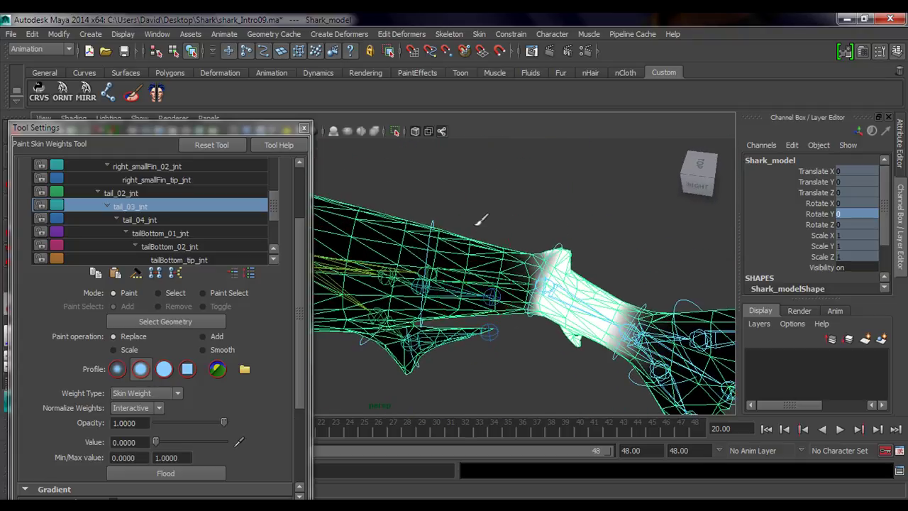
mouse_move(487, 273)
alt+mouse_down()
mouse_move(480, 277)
mouse_move(498, 265)
alt+mouse_up()
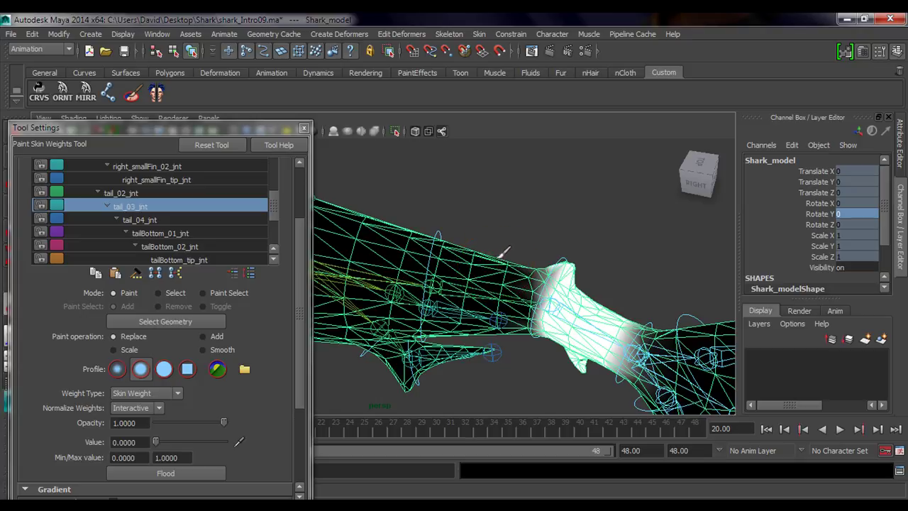
mouse_move(471, 284)
alt+mouse_down()
mouse_move(501, 261)
mouse_move(476, 266)
alt+mouse_up()
Smooth the front edge of the tail_03_jnt weights on the shark's right side, using Smooth at opacity 0.6699
click(203, 350)
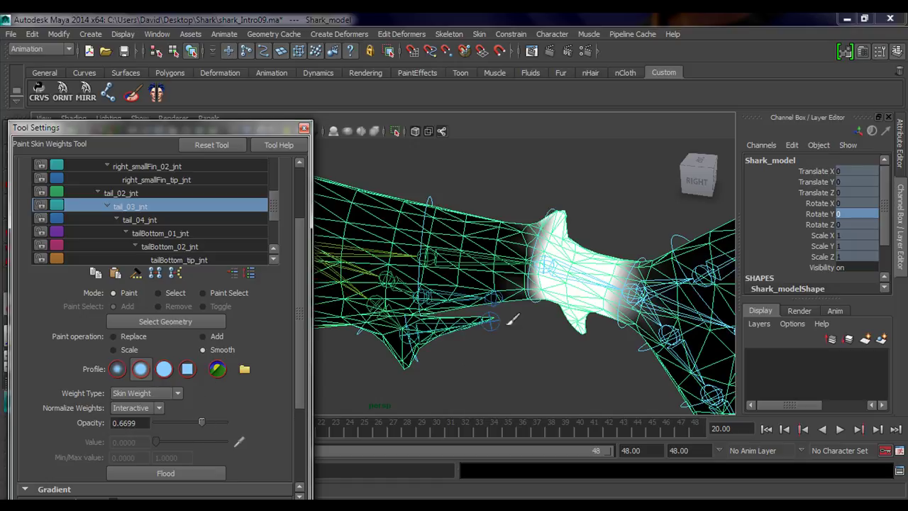
drag(518, 270, 504, 267)
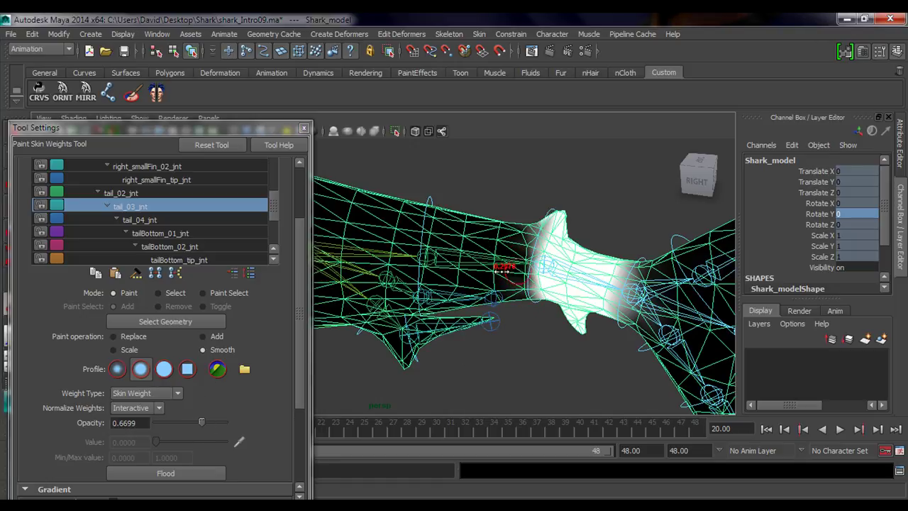
alt+middle_drag(502, 271, 462, 303)
alt+drag(462, 304, 470, 288)
alt+right_drag(471, 288, 519, 302)
alt+middle_drag(518, 302, 485, 255)
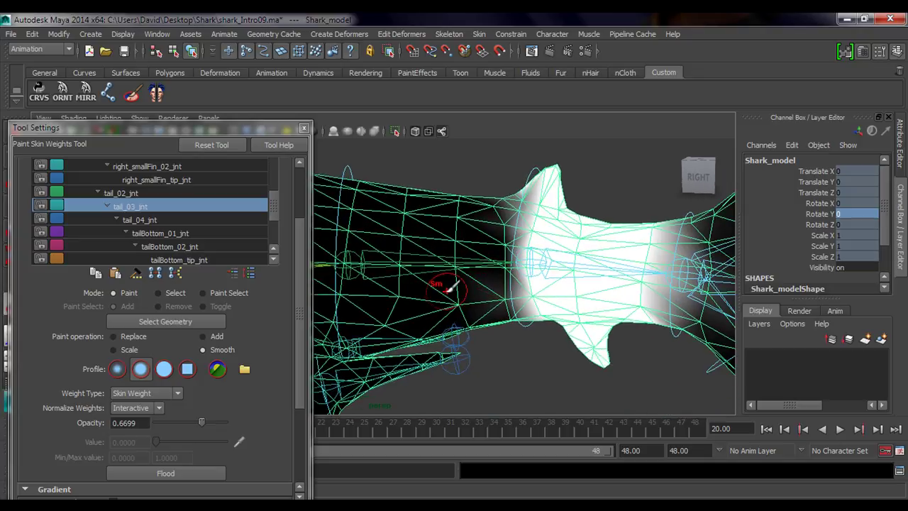
alt+right_drag(448, 289, 563, 308)
alt+middle_drag(563, 308, 489, 312)
alt+drag(490, 312, 468, 308)
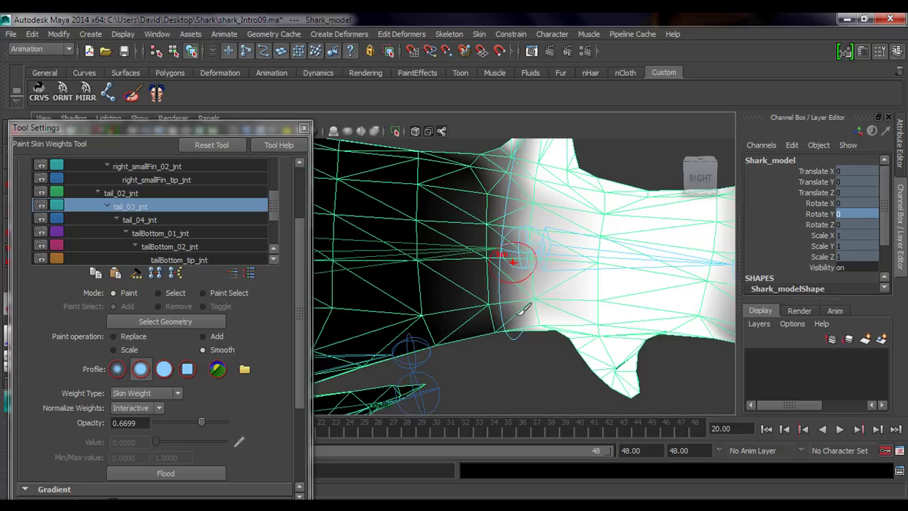
Smooth the front edge of the tail_03_jnt weights on the shark's left side, up to the base of the upper finlet
mouse_move(525, 309)
alt+mouse_down()
mouse_move(523, 215)
mouse_move(405, 263)
mouse_move(588, 288)
mouse_move(450, 268)
mouse_move(543, 288)
mouse_move(482, 270)
mouse_move(519, 305)
mouse_move(533, 298)
alt+mouse_up()
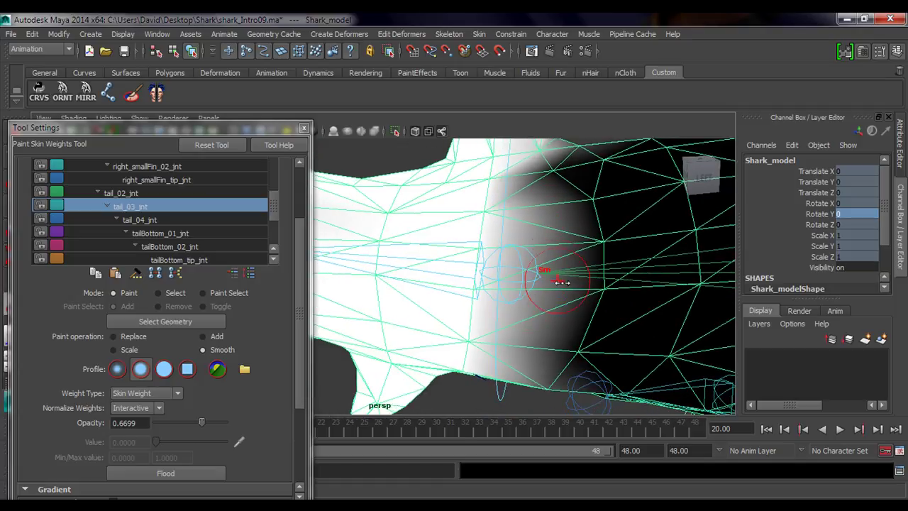
mouse_move(577, 253)
mouse_down()
mouse_move(574, 288)
mouse_move(551, 192)
mouse_move(582, 252)
mouse_move(537, 263)
mouse_move(525, 218)
mouse_up()
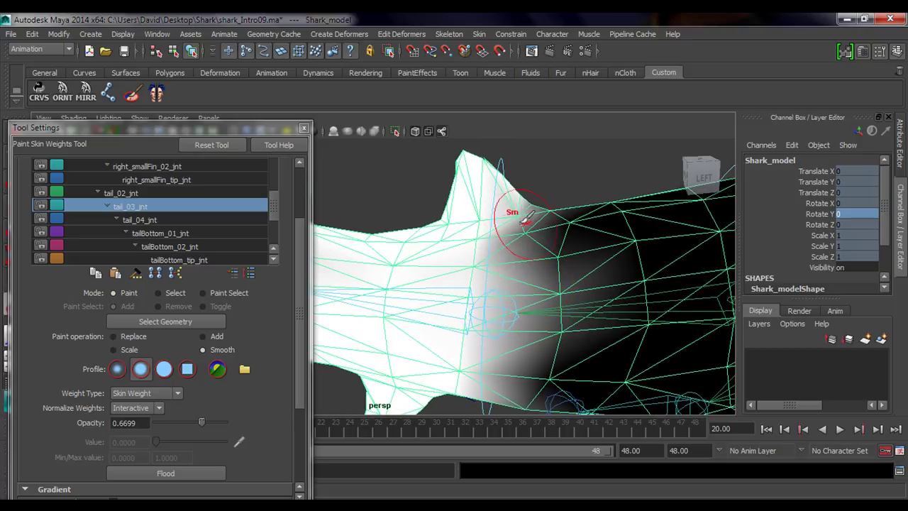
mouse_move(513, 340)
alt+mouse_down()
mouse_move(504, 296)
mouse_move(533, 227)
mouse_move(518, 212)
mouse_move(506, 314)
mouse_move(517, 385)
mouse_move(529, 397)
mouse_move(507, 326)
mouse_move(517, 347)
mouse_move(526, 318)
mouse_move(443, 292)
alt+mouse_up()
alt+middle_drag(425, 290, 524, 309)
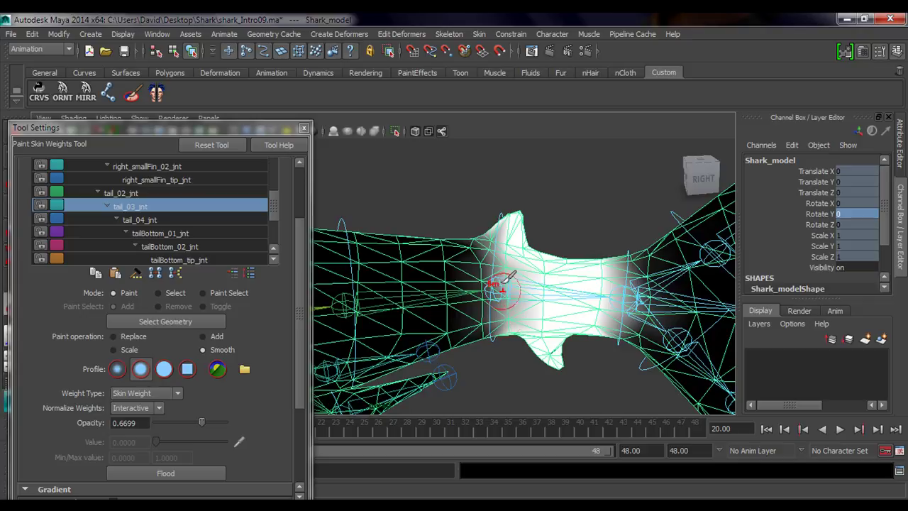
Select the tail03 control and vary its Rotate Y in both directions to test the smoothed bend
key(q)
click(499, 223)
alt+right_drag(593, 287, 472, 283)
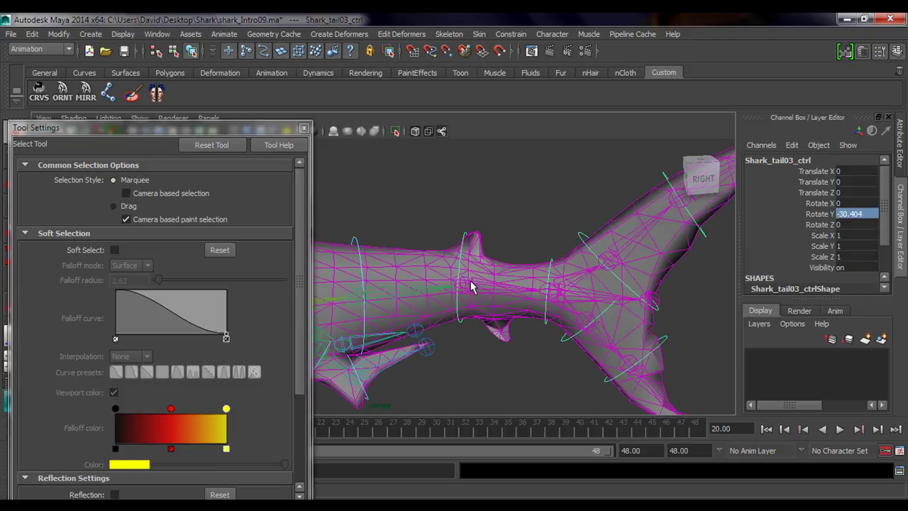
alt+middle_drag(473, 284, 518, 272)
click(820, 215)
alt+drag(539, 300, 491, 289)
middle_drag(491, 288, 487, 256)
alt+drag(488, 257, 500, 288)
middle_drag(500, 288, 610, 305)
alt+middle_drag(539, 282, 551, 237)
alt+drag(551, 237, 571, 334)
middle_drag(572, 334, 436, 339)
Reset the tail03 control's Rotate Y to 0 and return to the Select Tool
click(846, 213)
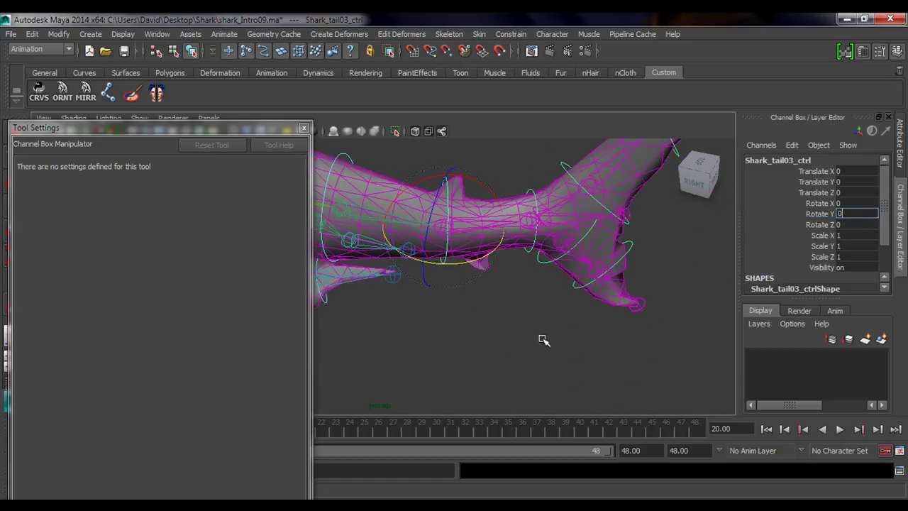
text(0)
key(Return)
key(q)
Select the left_flipper_01 control at the flipper's base and rotate it on several axes to test how the surrounding body deforms
click(460, 258)
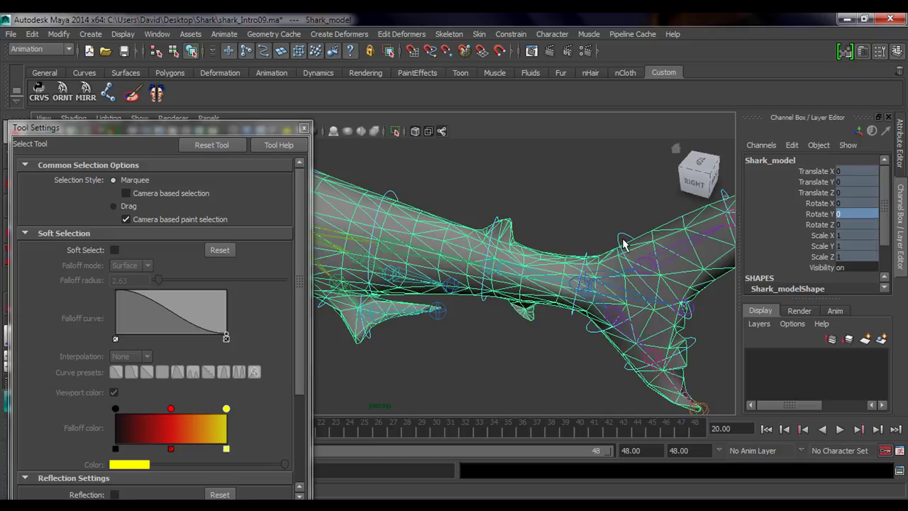
alt+middle_drag(450, 243, 536, 330)
alt+drag(536, 330, 475, 306)
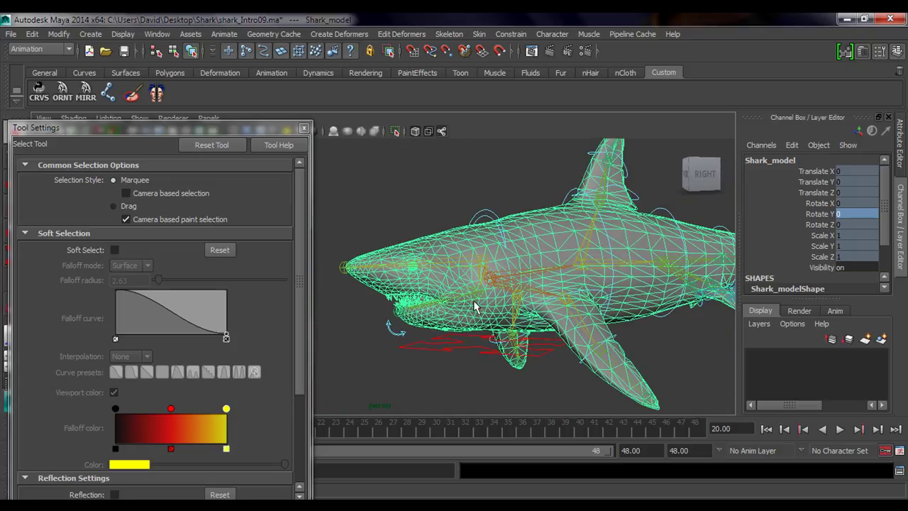
alt+middle_drag(555, 288, 527, 244)
alt+drag(527, 243, 478, 286)
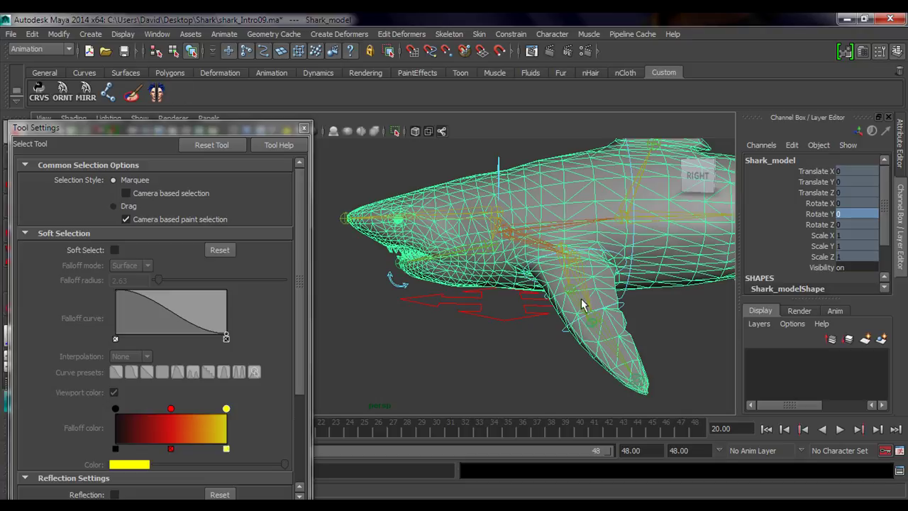
click(588, 253)
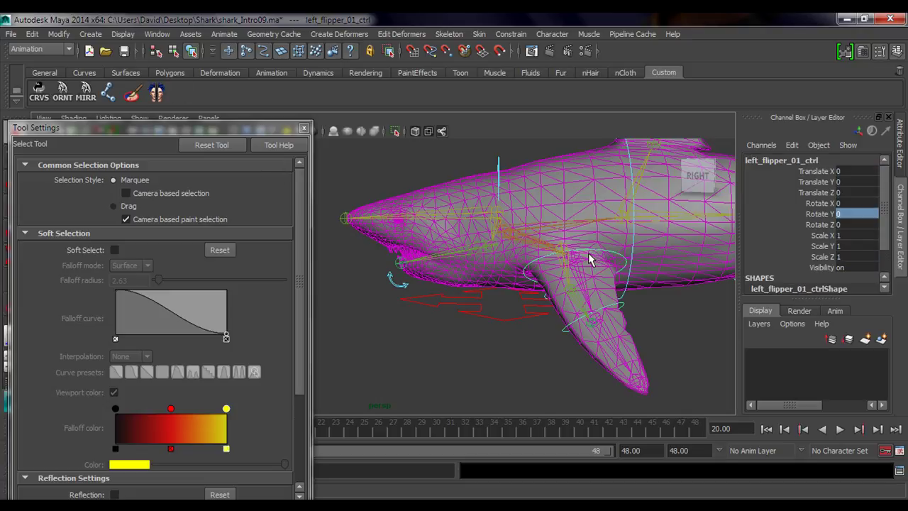
alt+middle_drag(607, 262, 524, 243)
key(e)
alt+drag(445, 277, 512, 242)
mouse_move(522, 211)
mouse_down()
mouse_move(509, 218)
mouse_move(519, 185)
mouse_move(522, 286)
mouse_move(523, 223)
mouse_up()
alt+middle_drag(478, 287, 486, 301)
alt+drag(487, 300, 454, 254)
drag(512, 245, 601, 241)
Reset the left_flipper_01 control's Rotate X, Y and Z to 0
drag(842, 204, 844, 224)
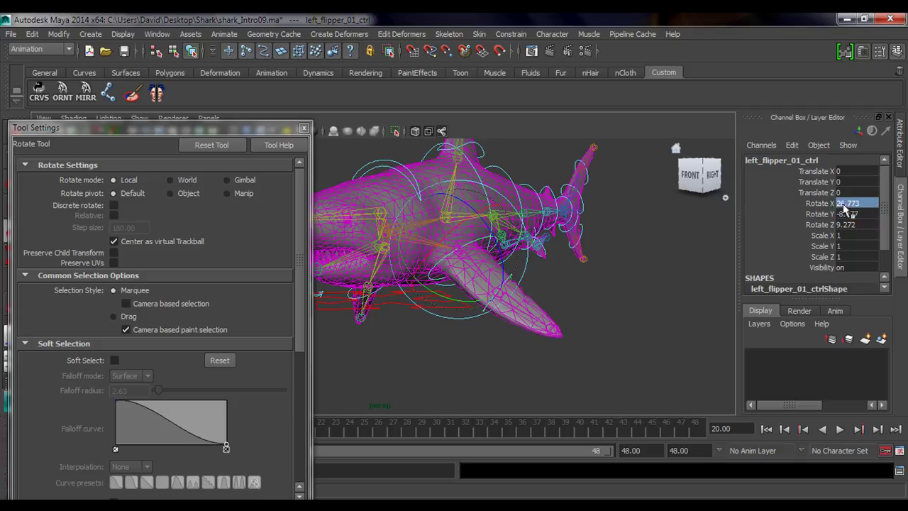
text(0)
key(Return)
Activate the Paint Skin Weights Tool on the shark mesh and choose the left_flipper_01_jnt influence for painting
click(438, 168)
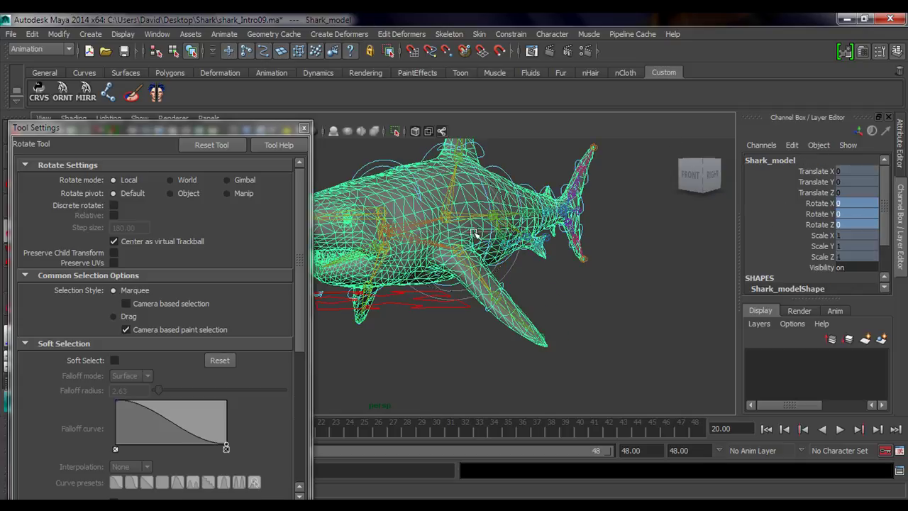
key(f)
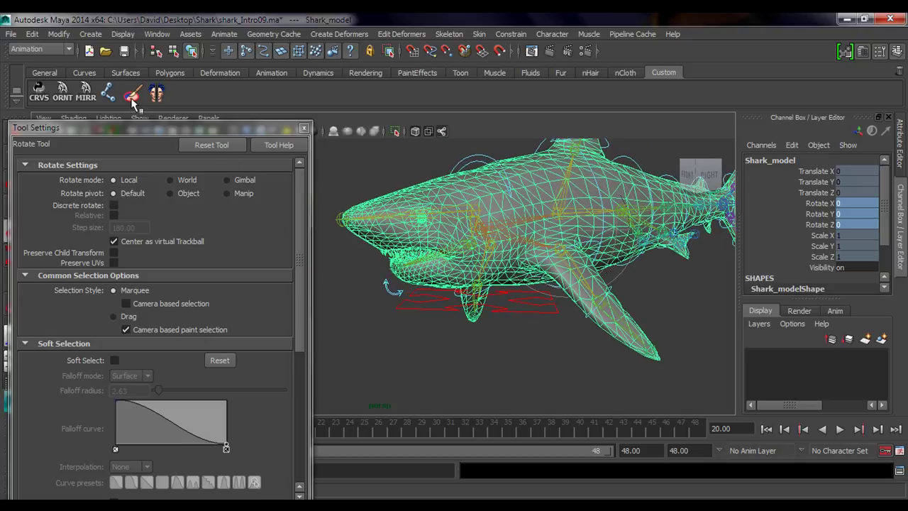
click(132, 98)
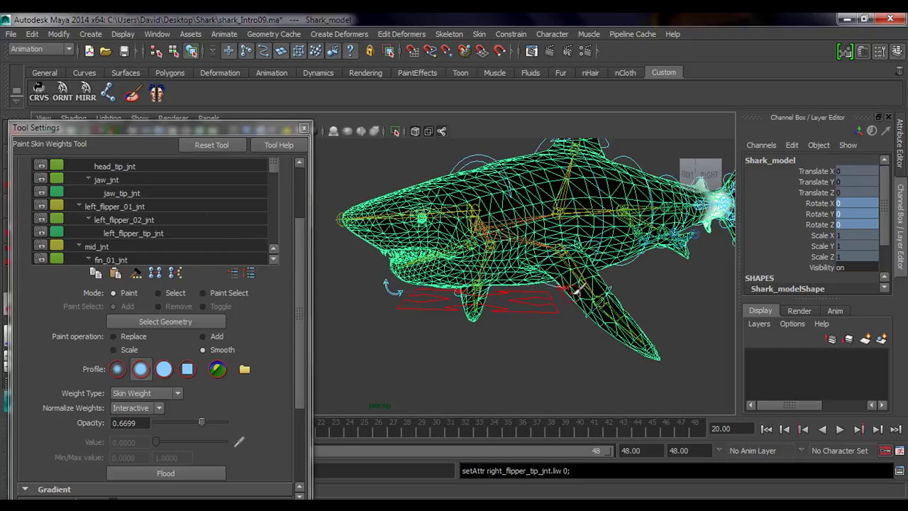
alt+drag(575, 290, 288, 246)
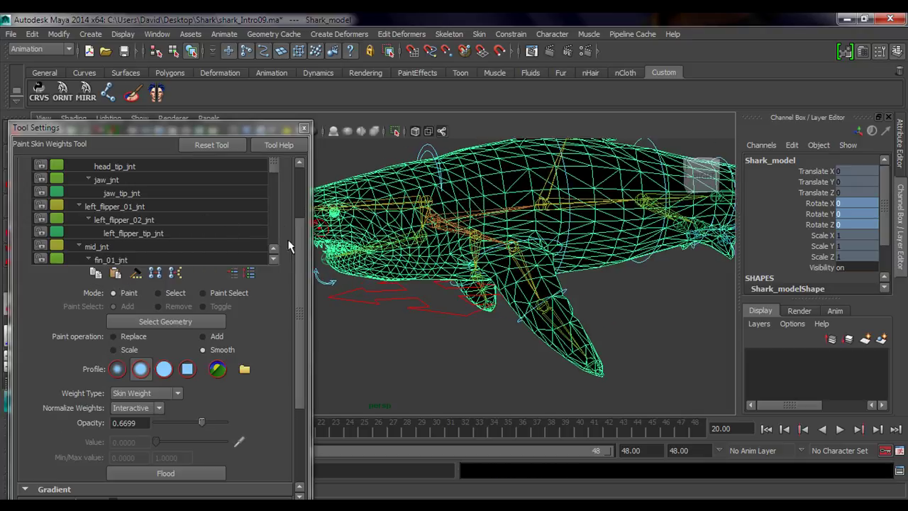
click(110, 206)
scroll(528, 266, up, 5)
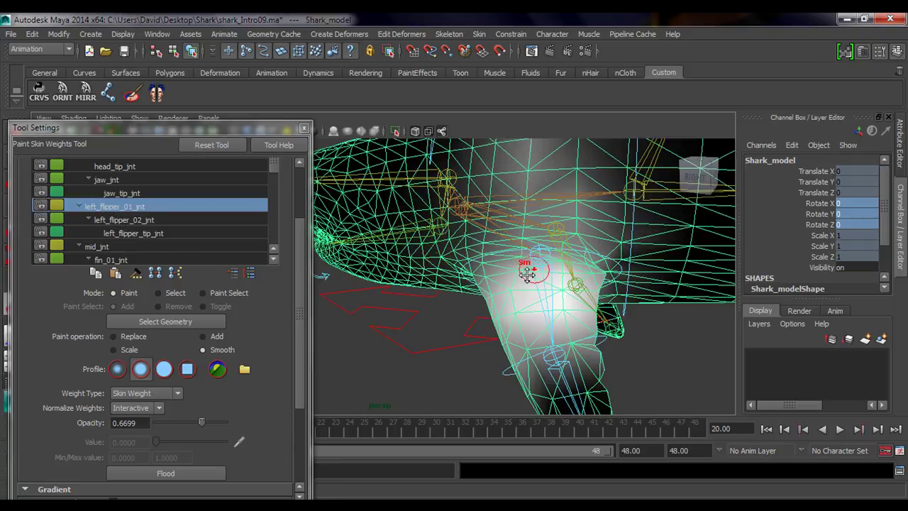
alt+drag(527, 275, 465, 195)
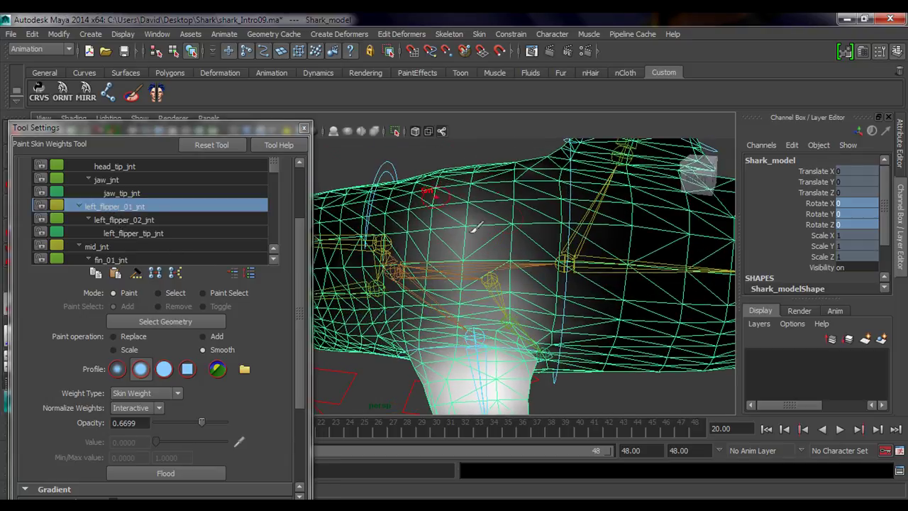
alt+drag(475, 280, 505, 289)
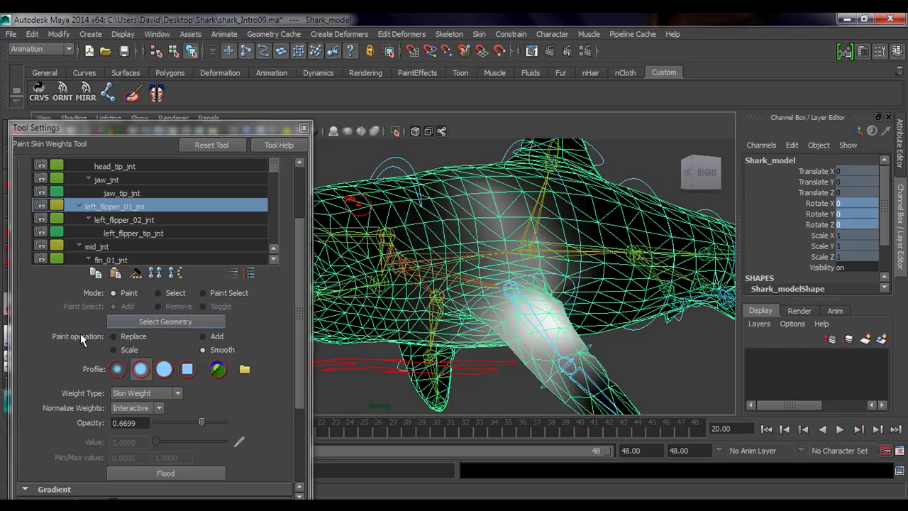
Clear the left_flipper_01_jnt weights from the body side above the flipper, using Replace with value 0 and opacity 1
click(129, 337)
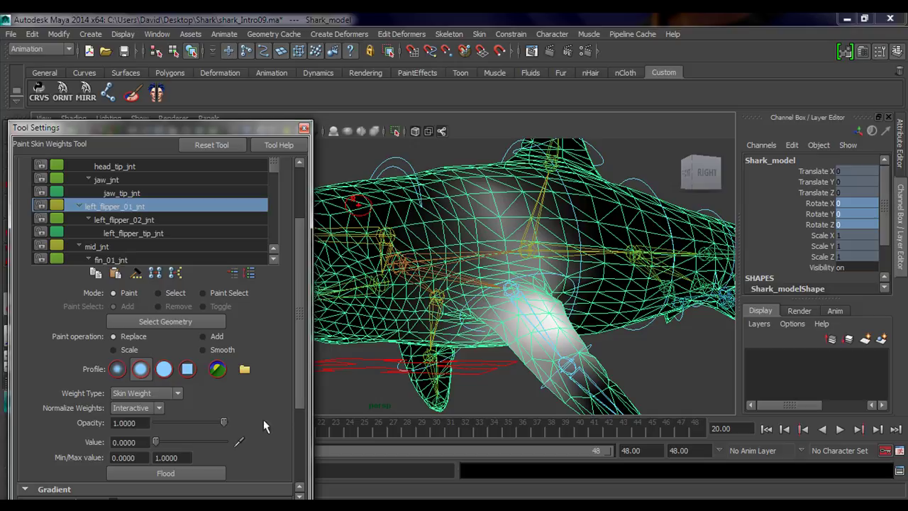
alt+middle_drag(420, 341, 433, 336)
alt+drag(464, 249, 474, 216)
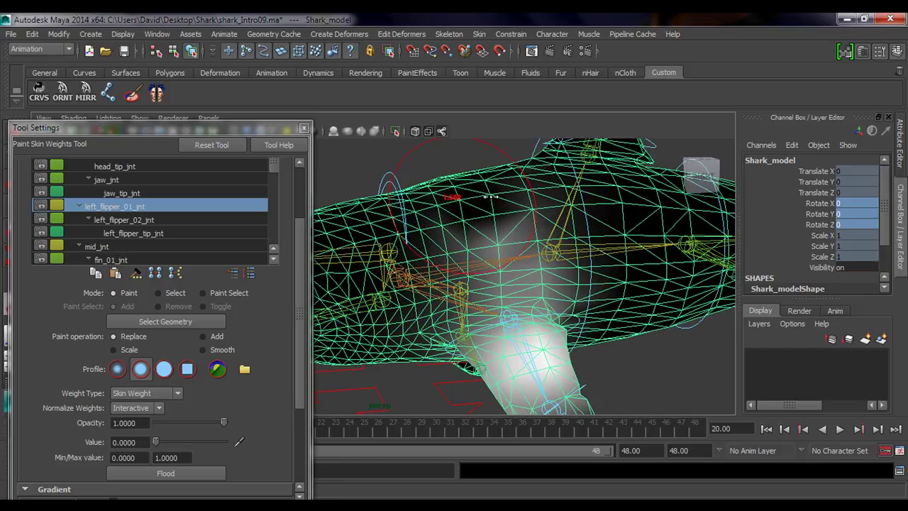
mouse_move(420, 202)
mouse_down()
mouse_move(534, 213)
mouse_move(495, 217)
mouse_move(432, 242)
mouse_move(398, 288)
mouse_move(415, 296)
mouse_up()
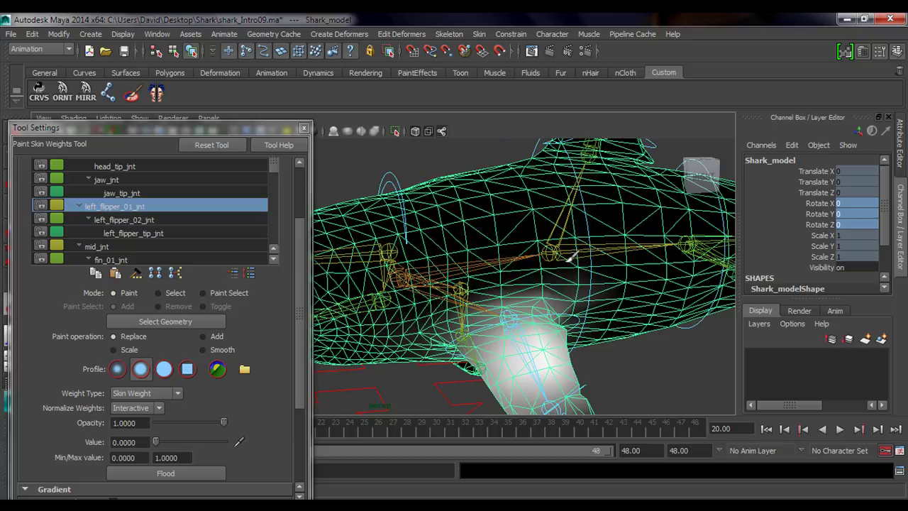
mouse_move(566, 255)
alt+mouse_down()
mouse_move(548, 254)
mouse_move(508, 213)
alt+mouse_up()
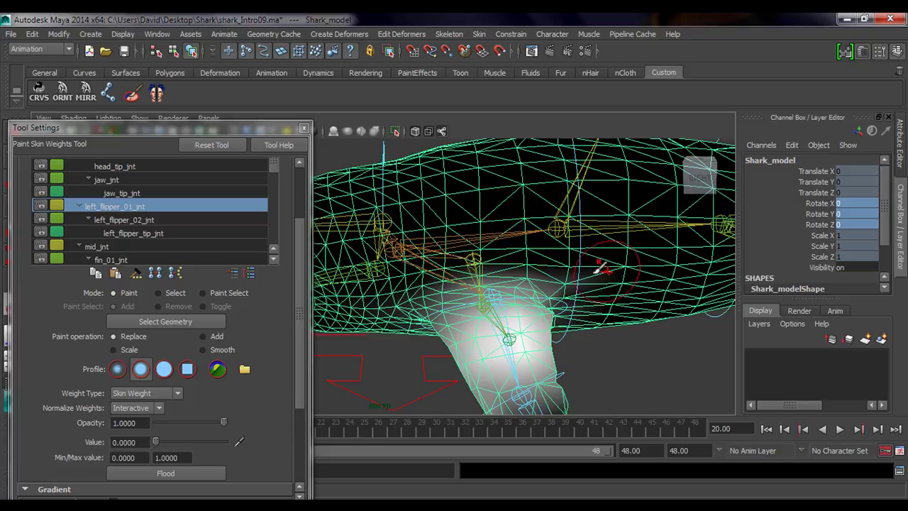
Clear the left_flipper_01_jnt weights from the shark's belly between the two side flippers, using Replace with value 0
alt+drag(454, 245, 405, 248)
alt+drag(416, 294, 471, 275)
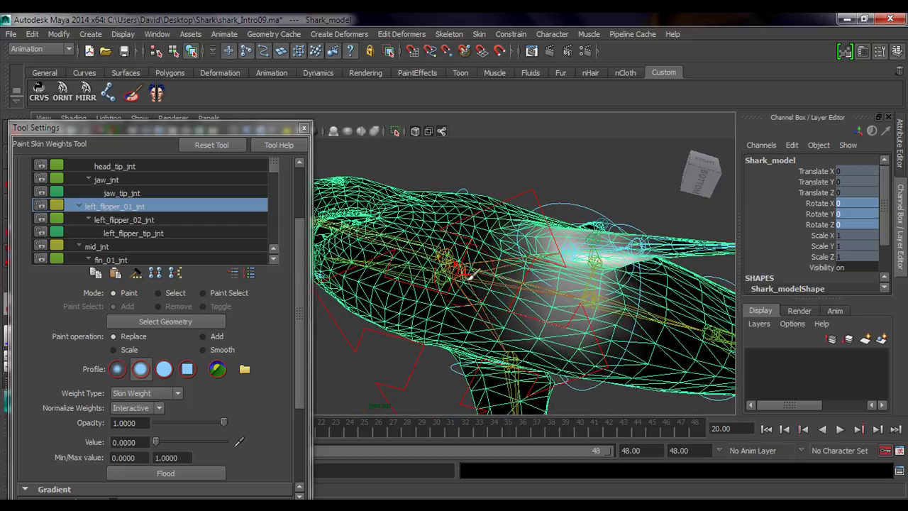
alt+drag(511, 326, 490, 297)
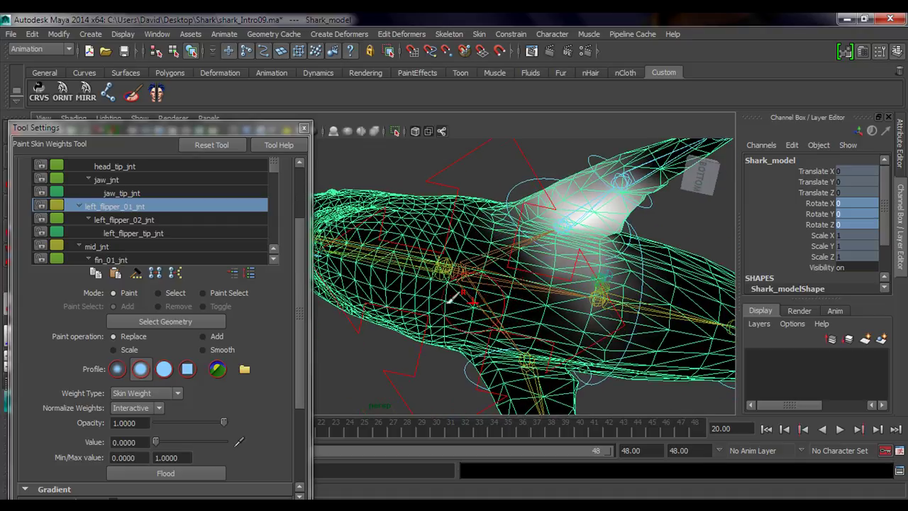
alt+drag(594, 304, 470, 320)
alt+middle_drag(470, 320, 525, 305)
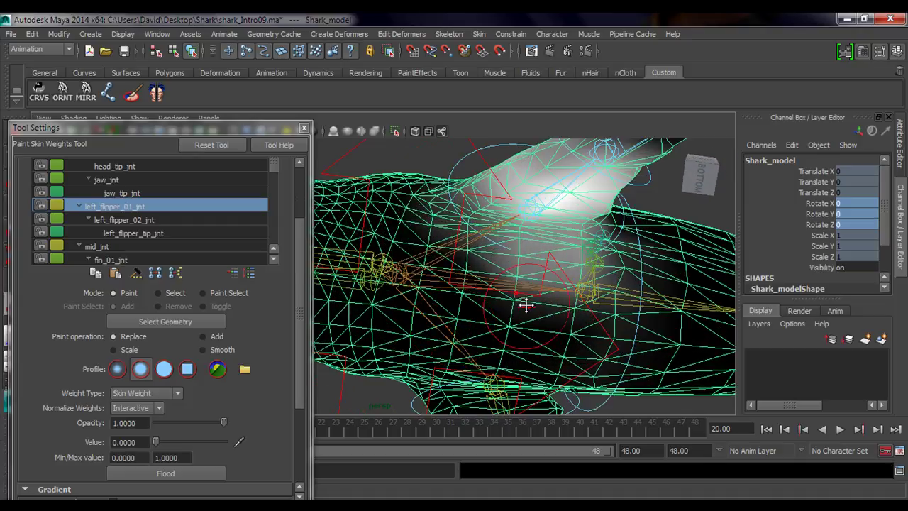
alt+drag(525, 305, 541, 316)
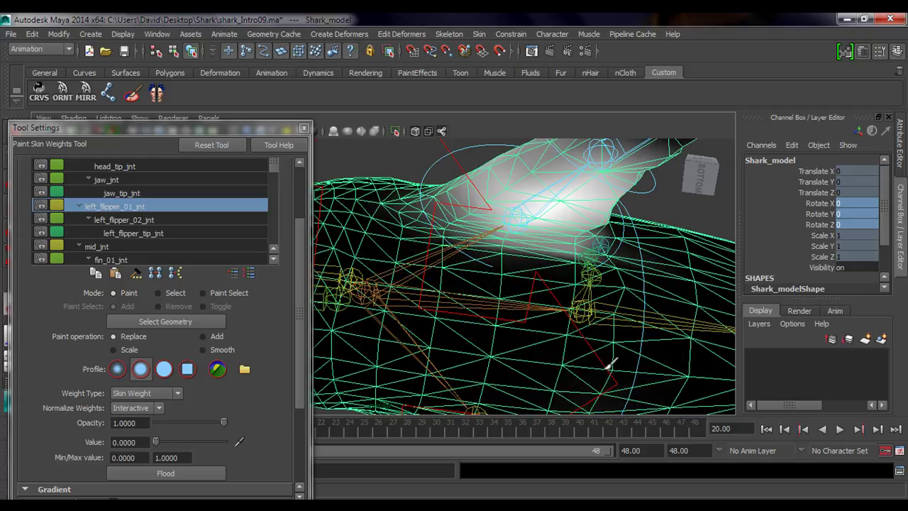
alt+drag(604, 364, 545, 277)
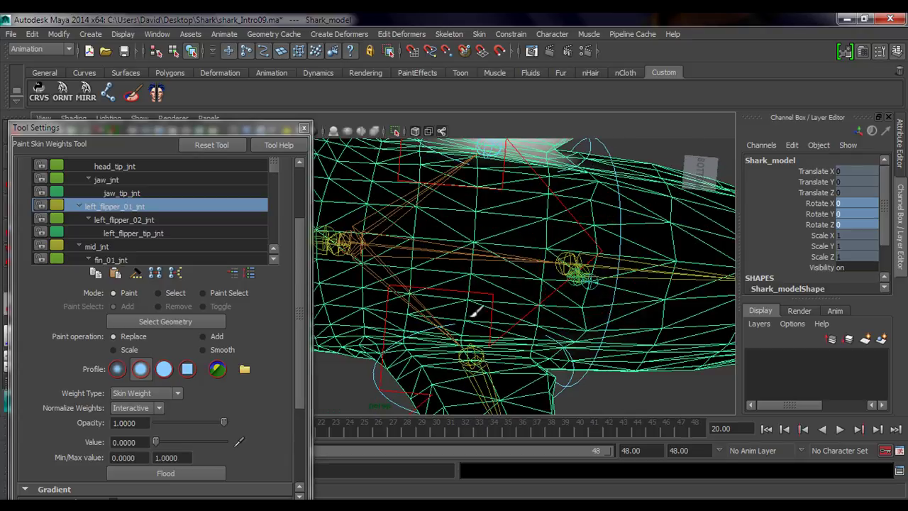
Clear the remaining left_flipper_01_jnt weights from the body around the flipper's base, front and rear, using Replace with value 0
alt+drag(413, 287, 433, 298)
alt+drag(475, 253, 530, 215)
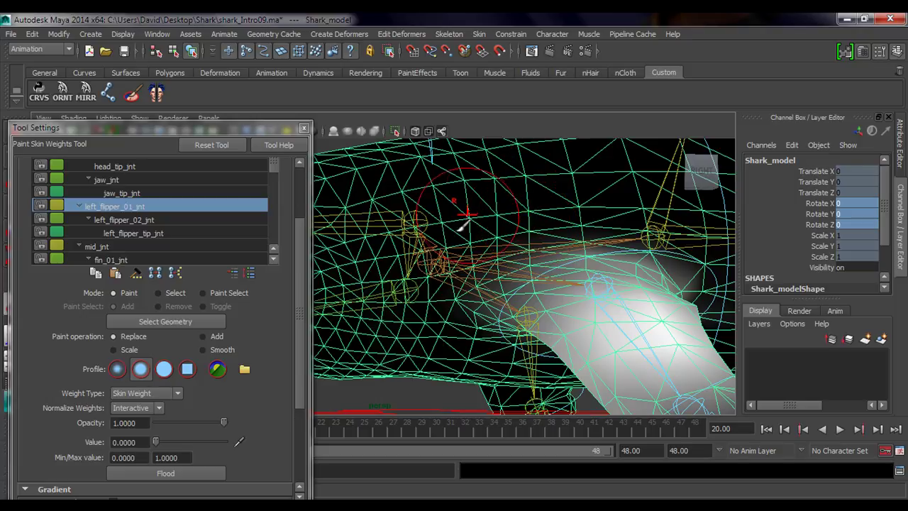
alt+drag(448, 289, 542, 264)
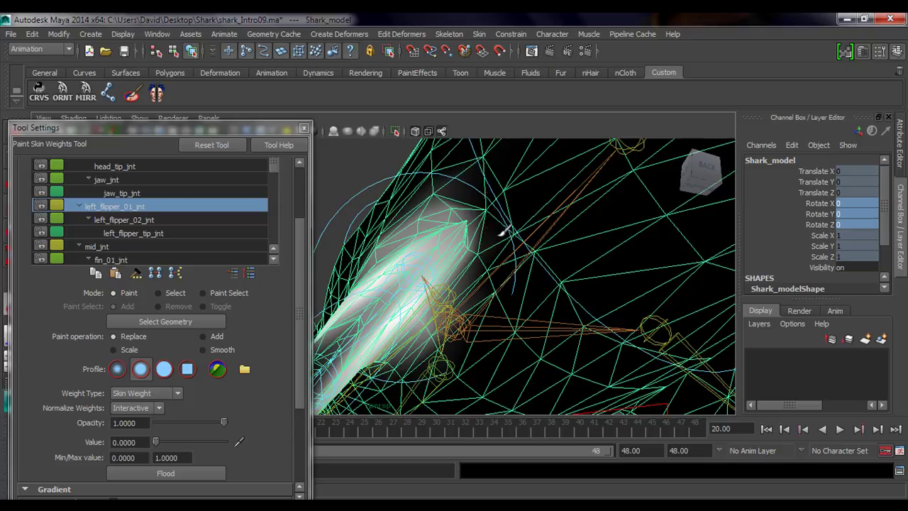
alt+drag(500, 286, 546, 279)
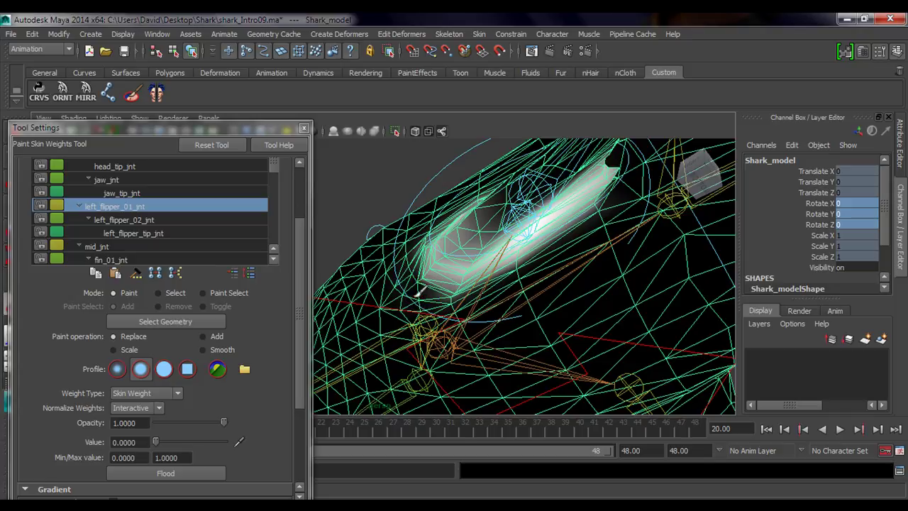
alt+drag(610, 276, 425, 278)
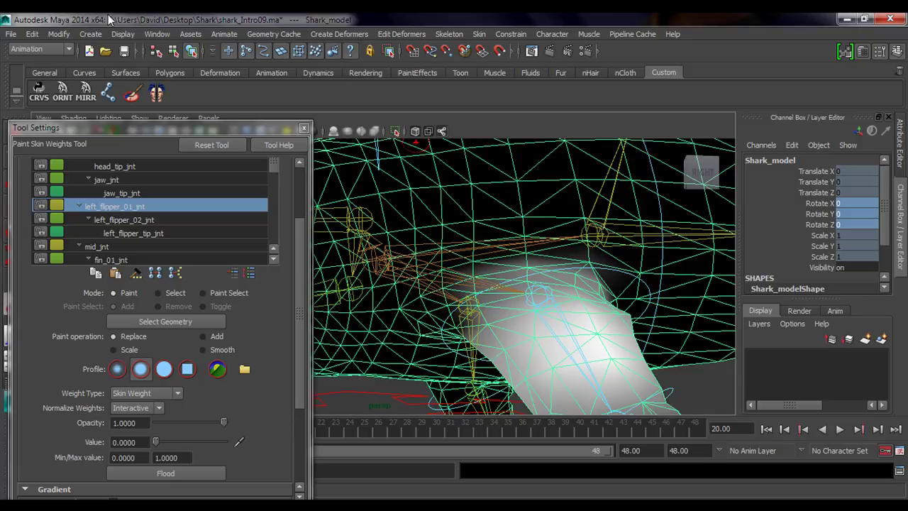
alt+drag(480, 196, 503, 257)
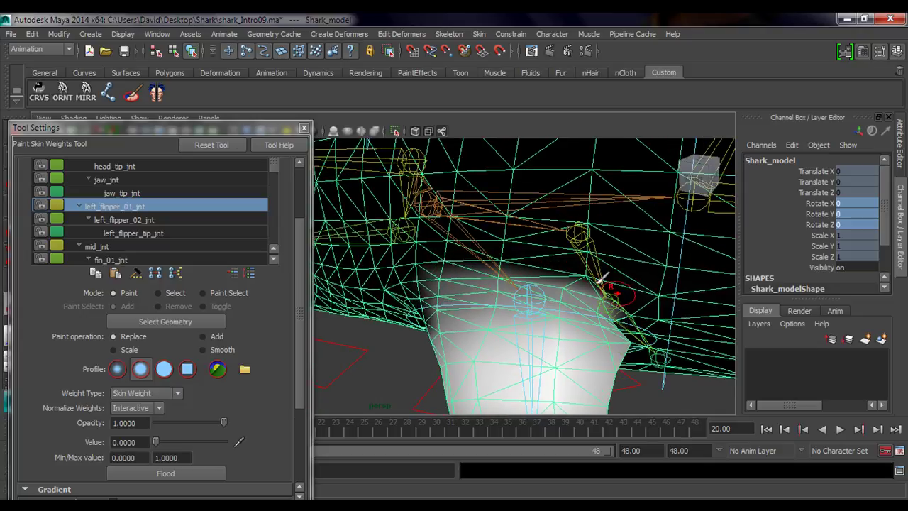
Select the left_flipper_01 control and swing its Rotate Z down and up to test the deformation, leaving it raised at about 75
mouse_move(600, 279)
alt+mouse_down()
mouse_move(603, 300)
mouse_move(525, 319)
mouse_move(462, 314)
mouse_move(493, 269)
mouse_move(451, 292)
mouse_move(478, 276)
mouse_move(454, 270)
mouse_move(519, 272)
mouse_move(598, 251)
mouse_move(466, 264)
mouse_move(497, 269)
mouse_move(523, 290)
mouse_move(482, 317)
mouse_move(406, 328)
alt+mouse_up()
key(q)
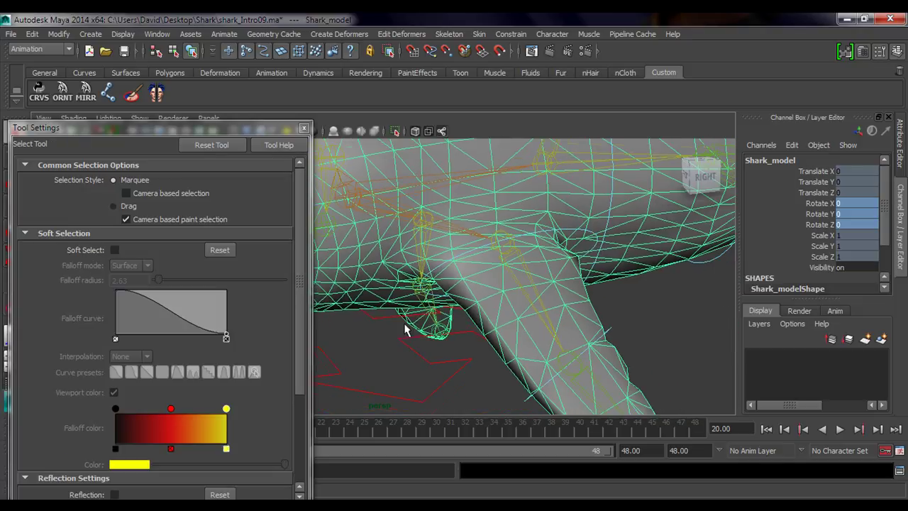
click(593, 233)
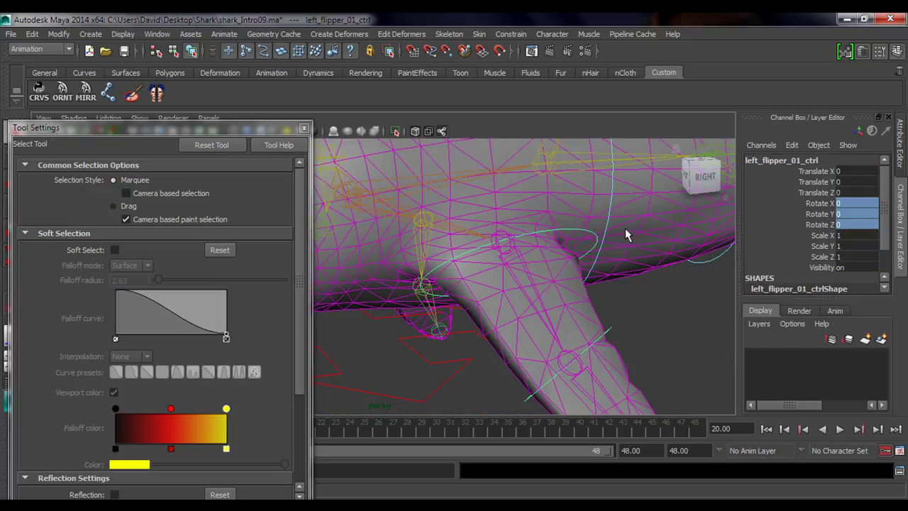
alt+drag(626, 235, 502, 229)
key(e)
alt+middle_drag(502, 229, 551, 300)
scroll(551, 300, down, 2)
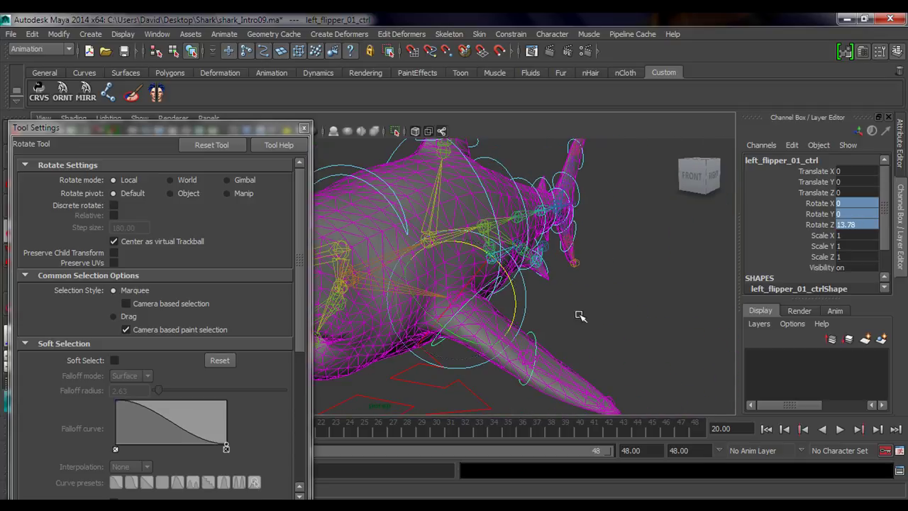
drag(580, 315, 504, 289)
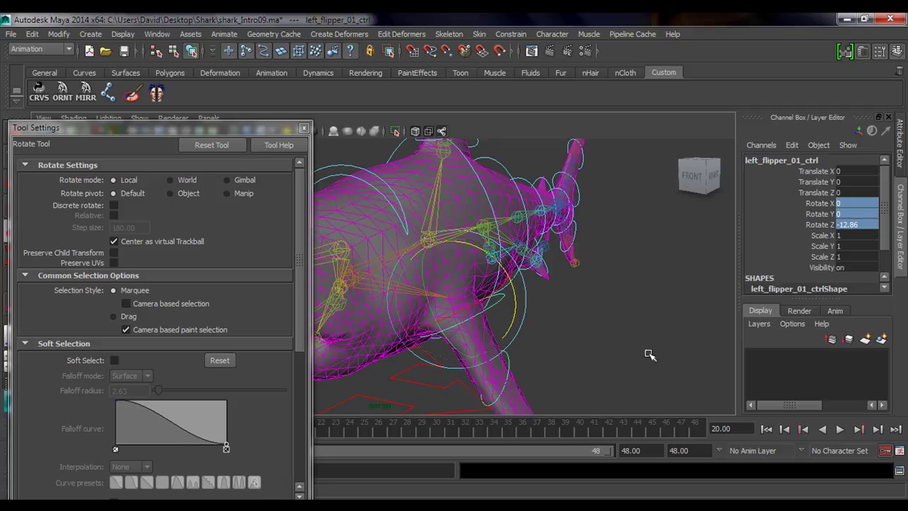
drag(650, 355, 760, 336)
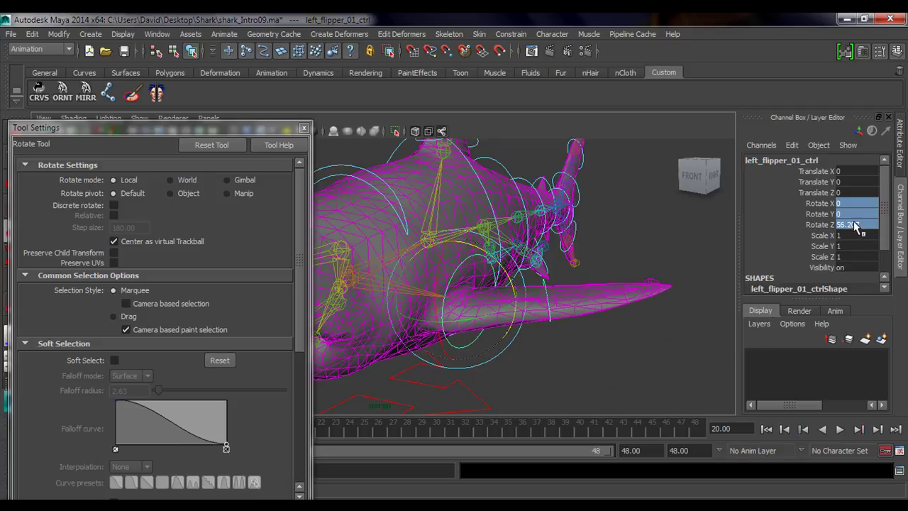
middle_drag(543, 363, 498, 378)
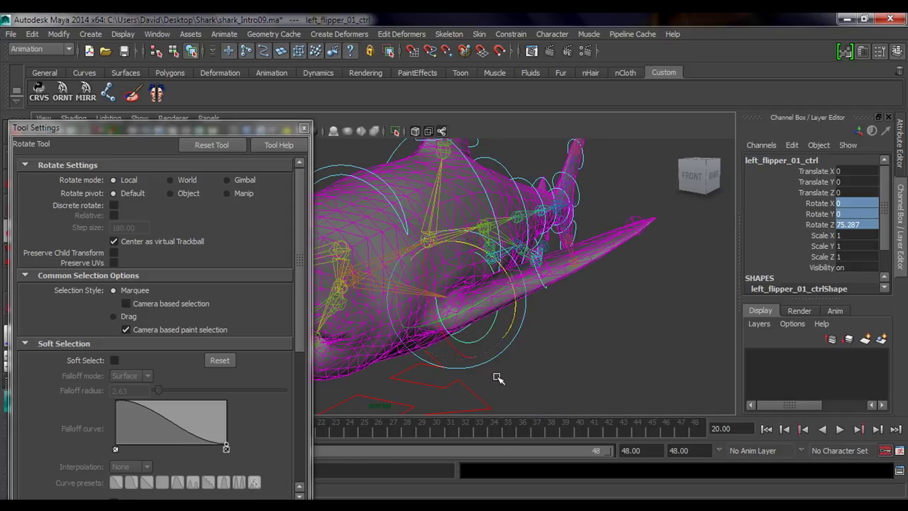
alt+drag(596, 370, 469, 366)
Select the shark mesh and inspect the left_flipper_01_jnt skin weights around the flipper, belly, back and head
key(q)
click(467, 263)
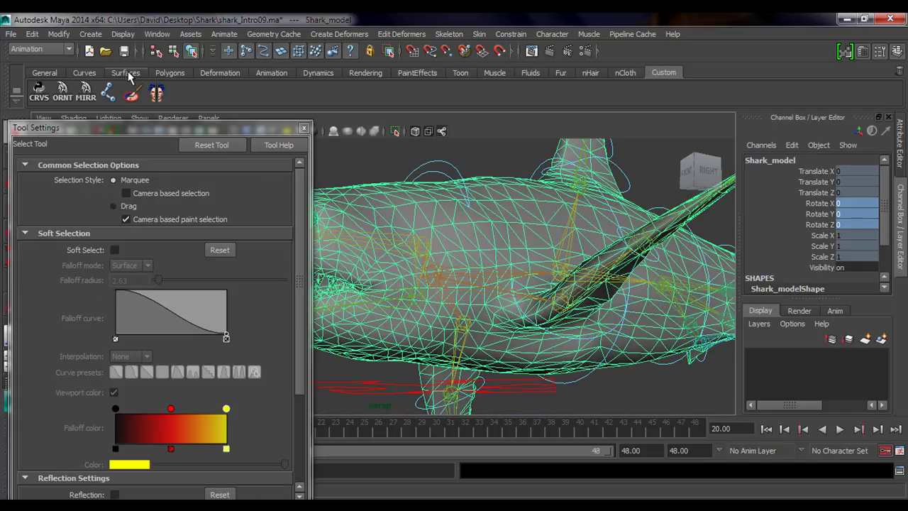
click(132, 96)
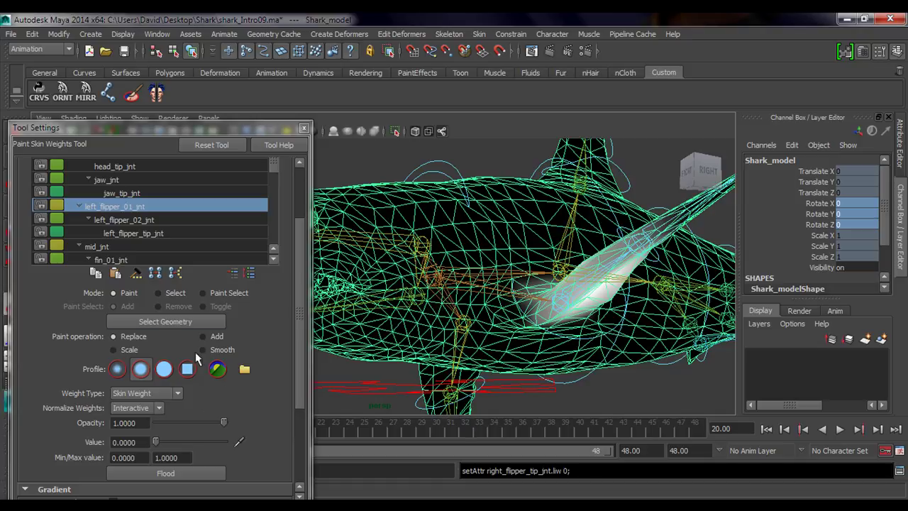
alt+drag(518, 348, 483, 287)
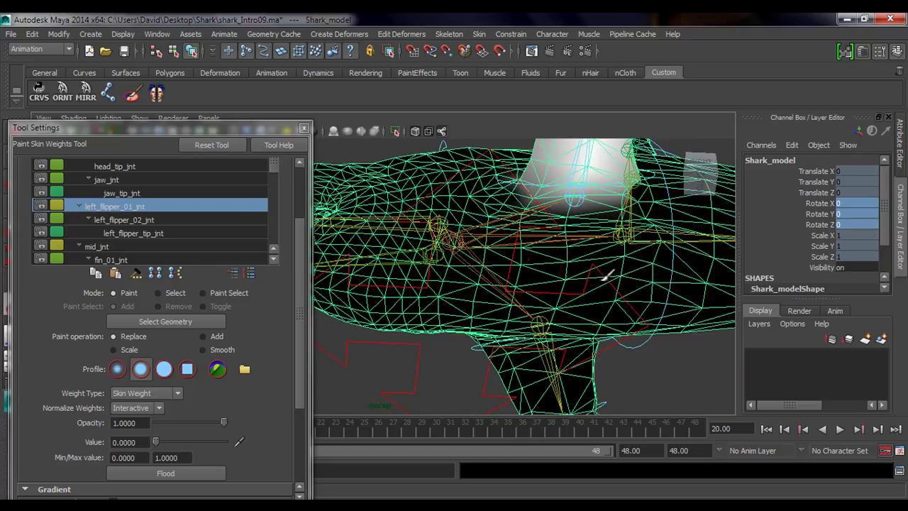
alt+drag(608, 275, 604, 245)
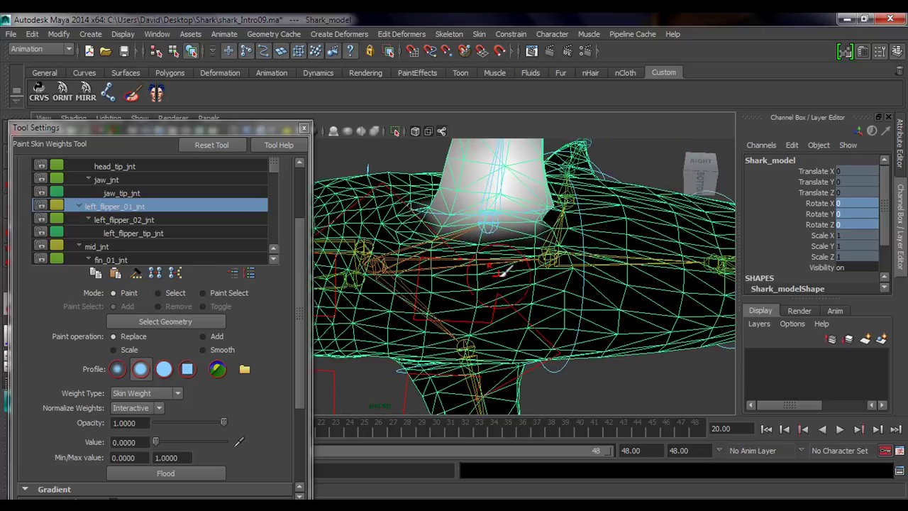
alt+drag(502, 269, 455, 297)
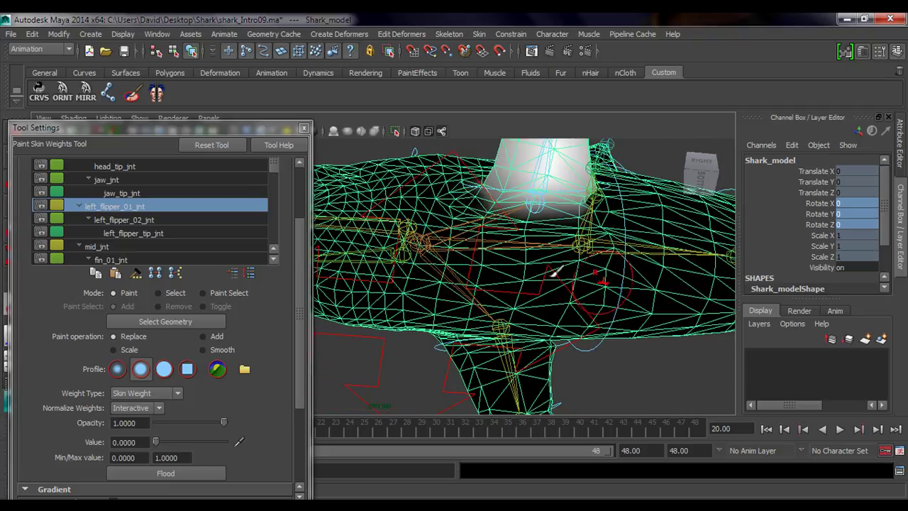
alt+drag(556, 271, 512, 322)
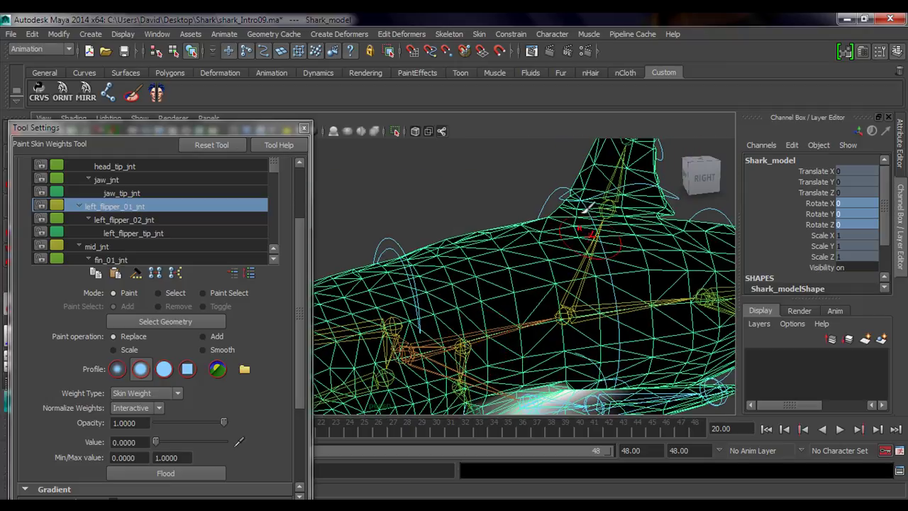
mouse_move(530, 250)
alt+mouse_down()
mouse_move(521, 258)
mouse_move(528, 253)
alt+mouse_up()
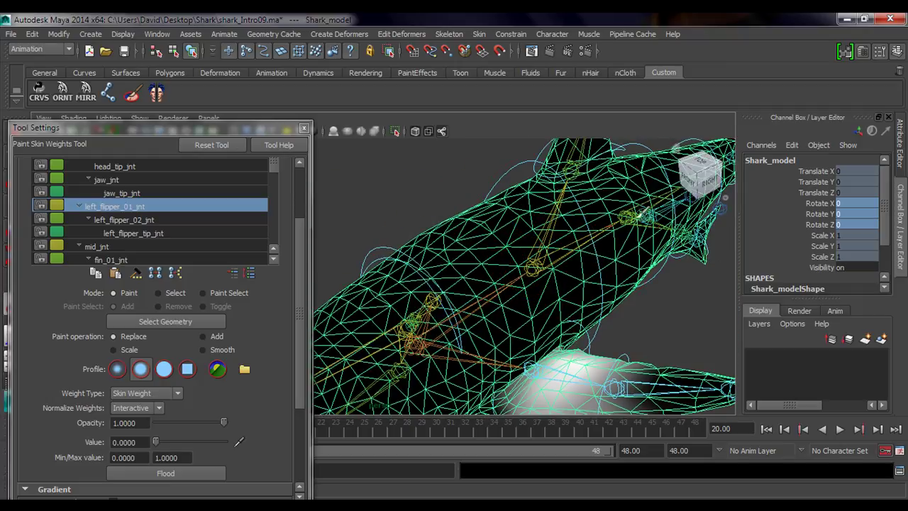
mouse_move(458, 263)
alt+mouse_down()
mouse_move(474, 252)
mouse_move(574, 274)
mouse_move(531, 243)
alt+mouse_up()
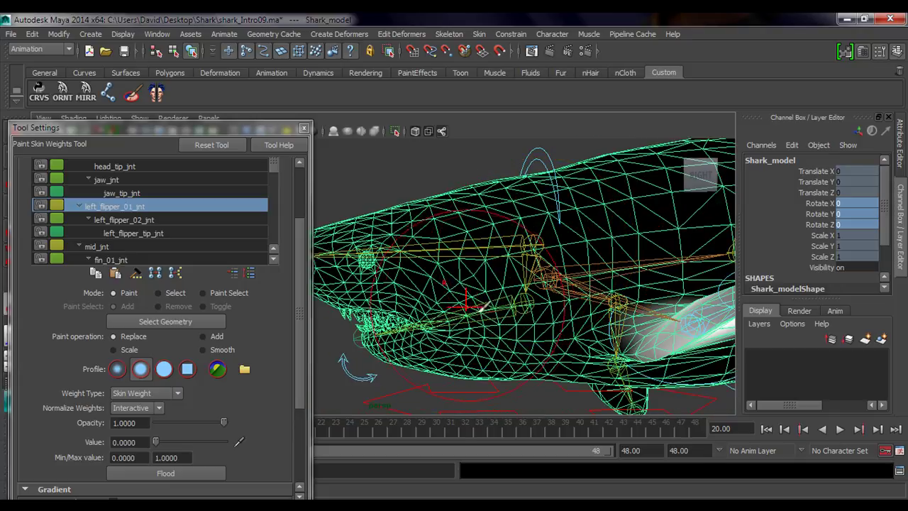
alt+drag(493, 302, 480, 269)
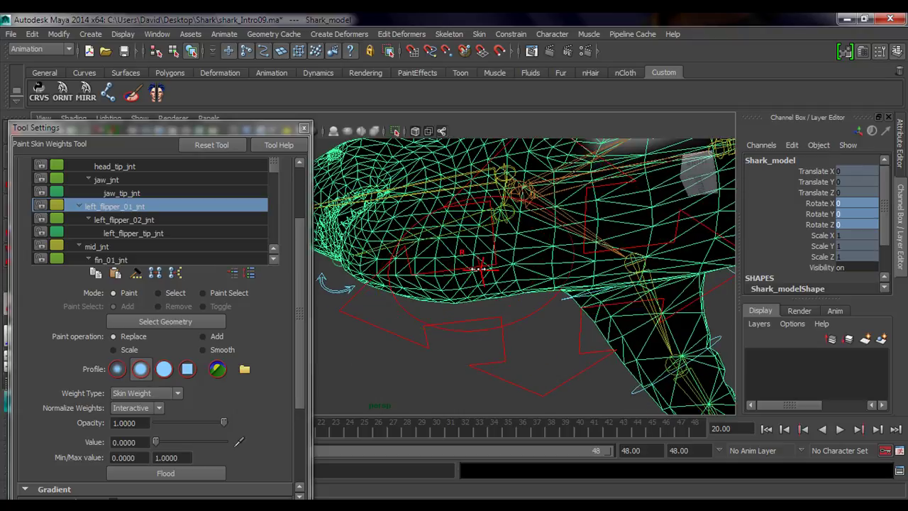
mouse_move(568, 259)
alt+mouse_down()
mouse_move(515, 301)
mouse_move(497, 291)
mouse_move(477, 304)
mouse_move(505, 317)
alt+mouse_up()
Select the left_flipper_01 control and swing it to test the flipper base, leaving Rotate Z at about 8.7
key(q)
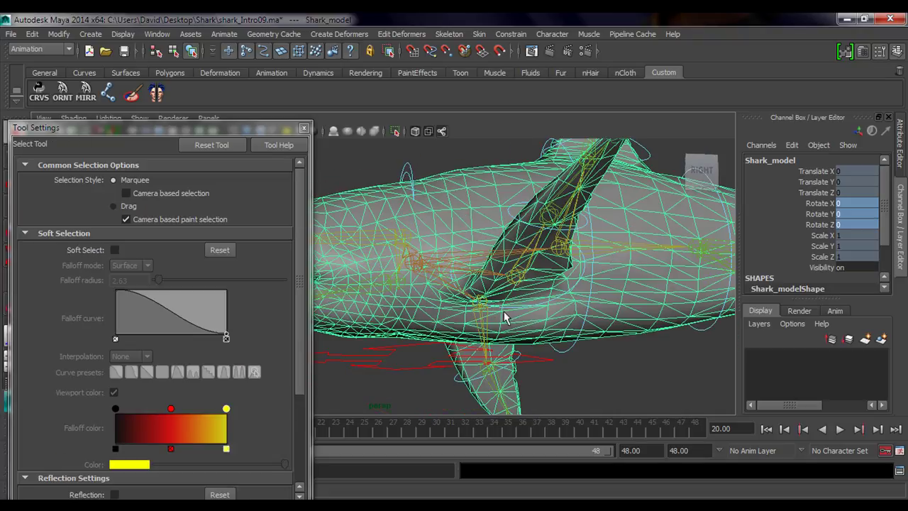
click(549, 301)
key(e)
alt+drag(517, 263, 577, 271)
alt+middle_drag(562, 269, 559, 217)
alt+right_drag(559, 216, 600, 333)
alt+drag(600, 332, 647, 377)
middle_drag(647, 376, 557, 365)
alt+drag(558, 365, 535, 347)
middle_drag(535, 347, 567, 351)
alt+drag(568, 351, 567, 328)
middle_drag(567, 327, 477, 348)
alt+drag(478, 348, 496, 358)
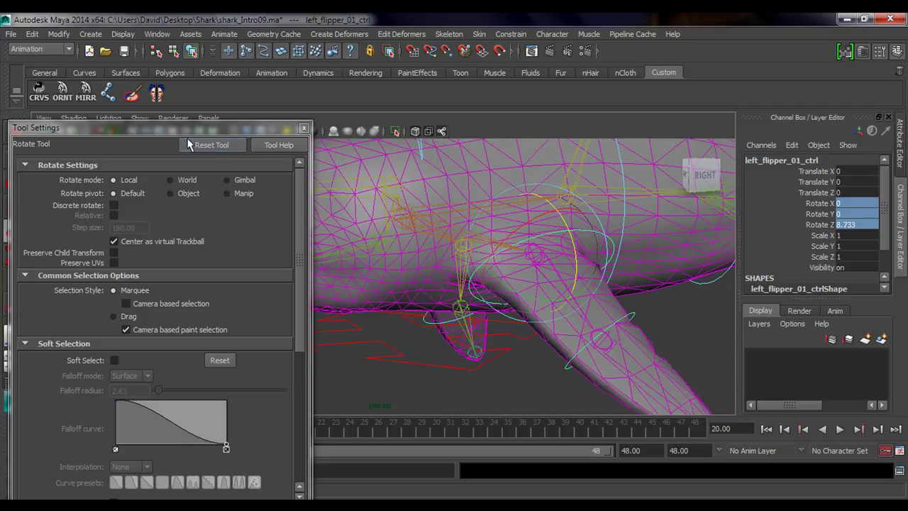
Clear the root_jnt skin weights from the front of the left flipper's base, using Replace with value 0 and opacity 1
click(131, 93)
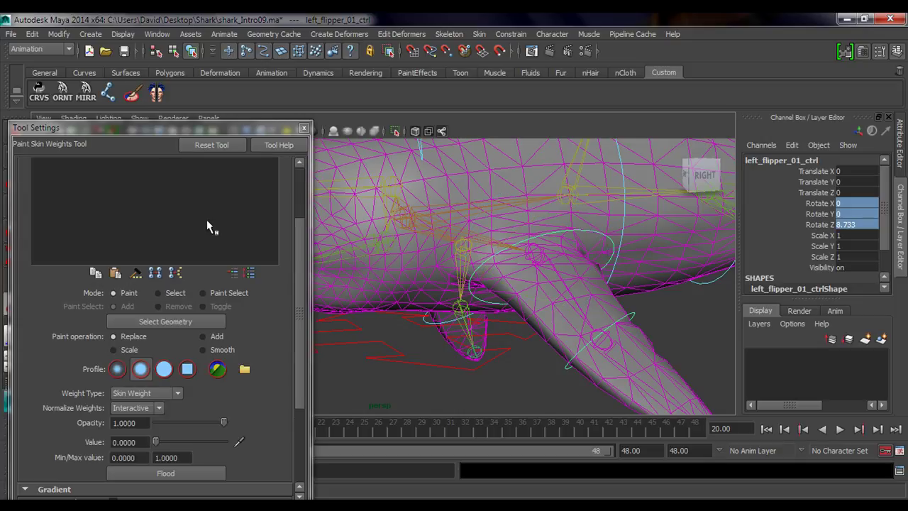
scroll(291, 284, up, 2)
key(q)
click(452, 177)
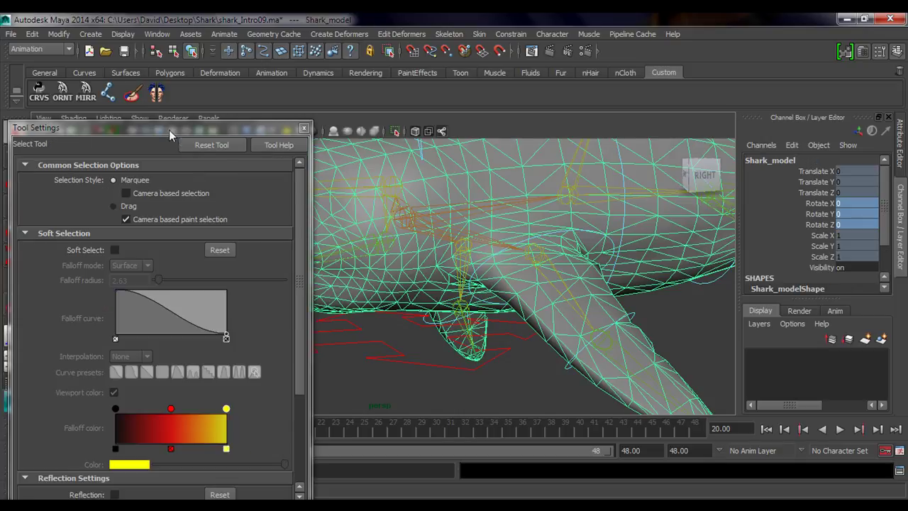
click(131, 95)
click(84, 227)
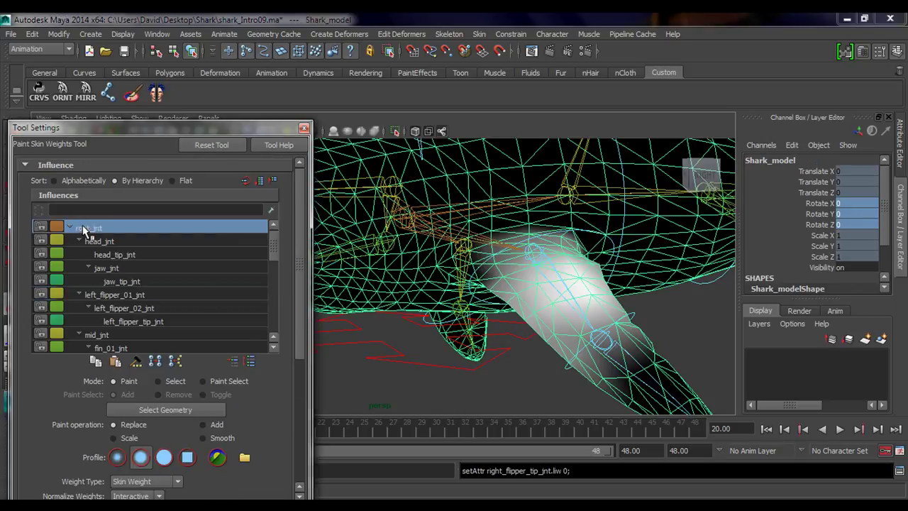
alt+drag(518, 265, 506, 278)
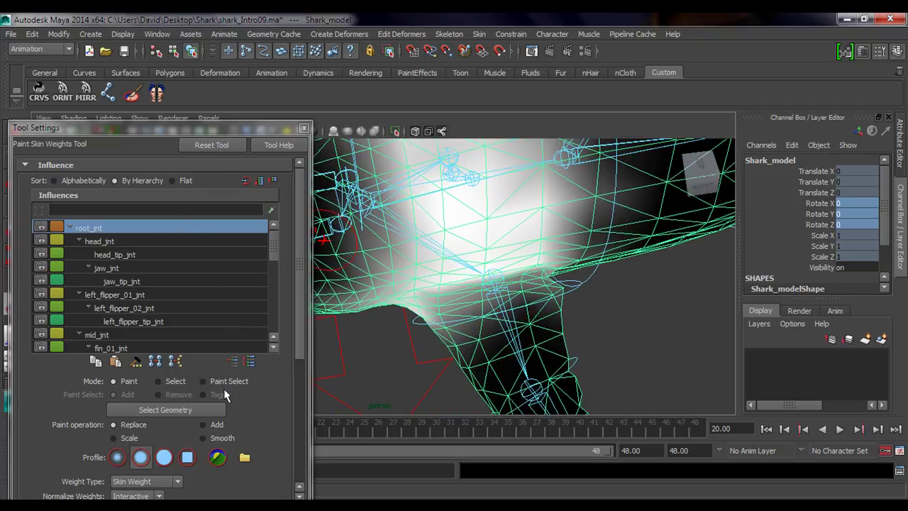
click(406, 237)
click(460, 279)
alt+drag(411, 292, 506, 309)
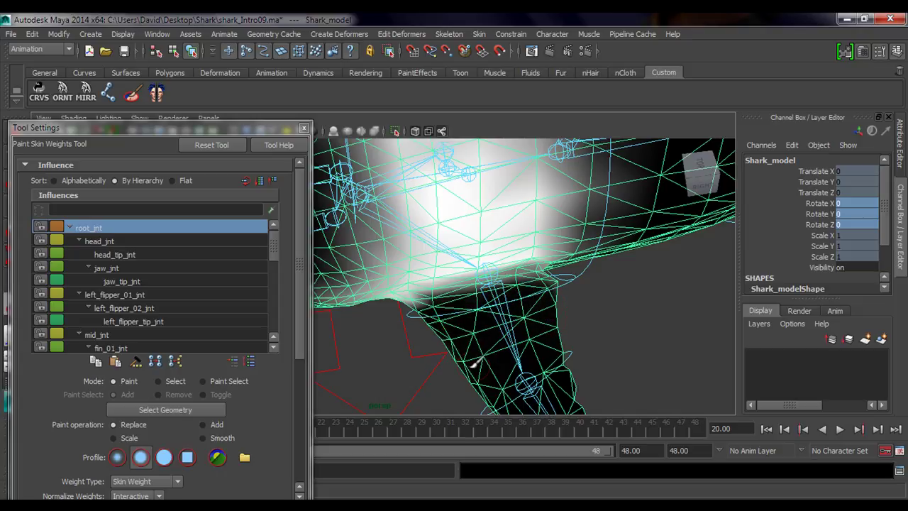
Clear the root_jnt weights from the rear of the left flipper's base, using Replace with value 0
mouse_move(474, 364)
alt+mouse_down()
mouse_move(487, 335)
mouse_move(543, 330)
mouse_move(437, 279)
mouse_move(487, 334)
mouse_move(480, 300)
mouse_move(499, 348)
mouse_move(438, 283)
mouse_move(472, 350)
mouse_move(454, 276)
alt+mouse_up()
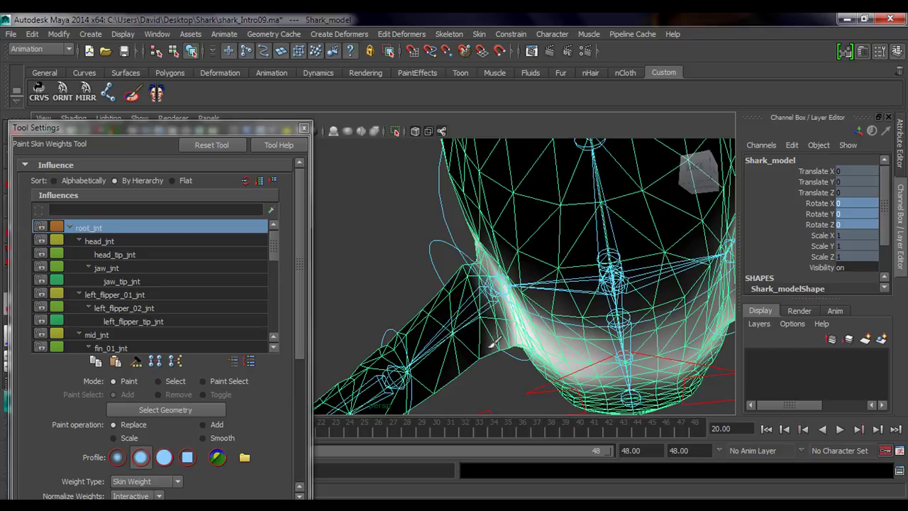
alt+drag(480, 344, 469, 315)
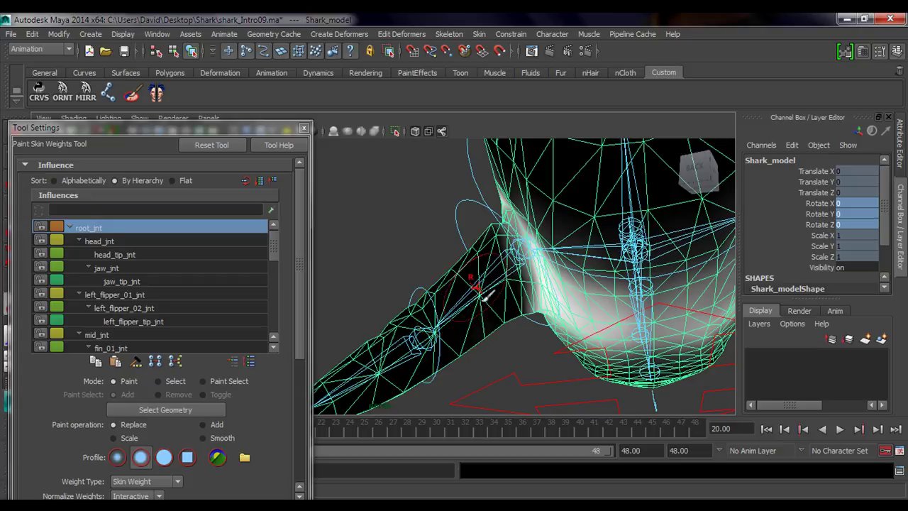
mouse_move(477, 246)
alt+mouse_down()
mouse_move(532, 309)
mouse_move(493, 327)
mouse_move(547, 308)
mouse_move(500, 317)
alt+mouse_up()
scroll(450, 294, up, 2)
alt+middle_drag(450, 293, 522, 313)
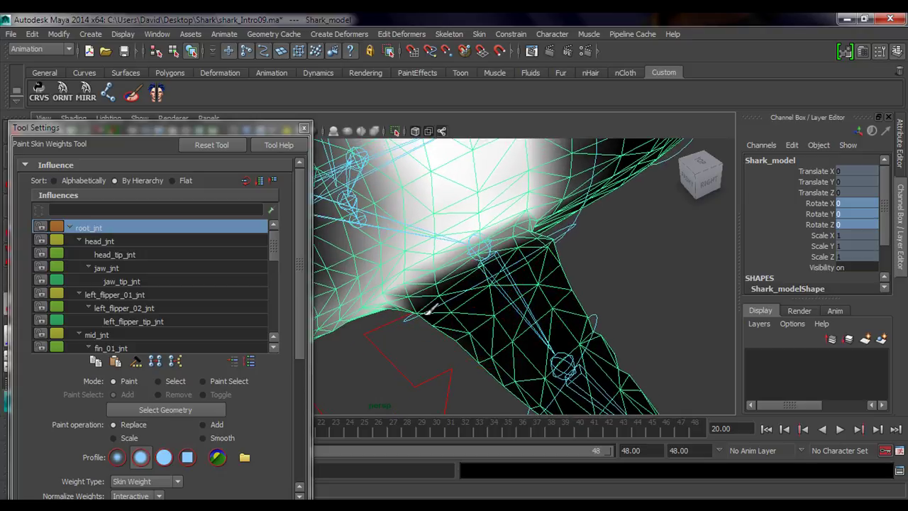
Clear the remaining root_jnt weights from the upper side and underside of the left flipper's base, using Replace with value 0
mouse_move(429, 309)
alt+mouse_down()
mouse_move(522, 277)
mouse_move(487, 234)
mouse_move(477, 268)
mouse_move(543, 334)
mouse_move(531, 325)
mouse_move(544, 318)
mouse_move(581, 345)
mouse_move(547, 321)
mouse_move(549, 334)
mouse_move(534, 303)
mouse_move(513, 300)
mouse_move(489, 263)
mouse_move(533, 318)
mouse_move(456, 334)
mouse_move(464, 275)
mouse_move(483, 349)
mouse_move(519, 250)
alt+mouse_up()
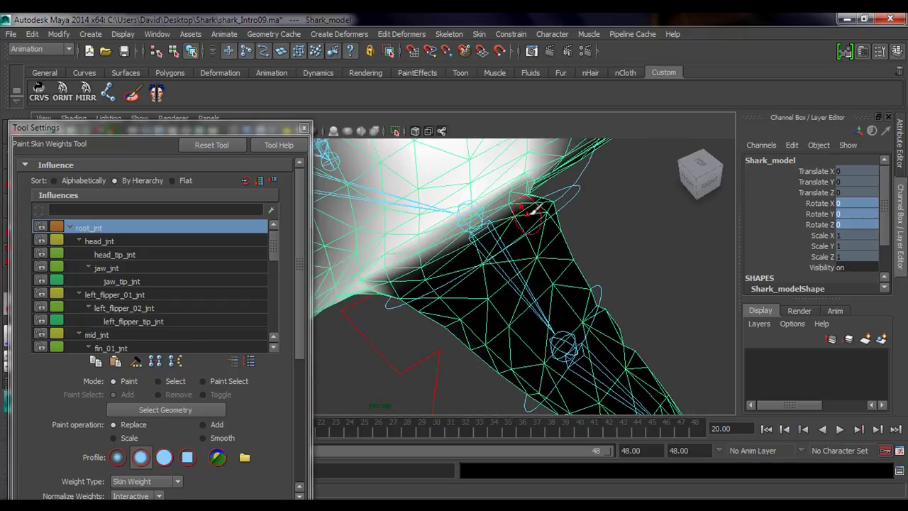
alt+drag(532, 210, 509, 268)
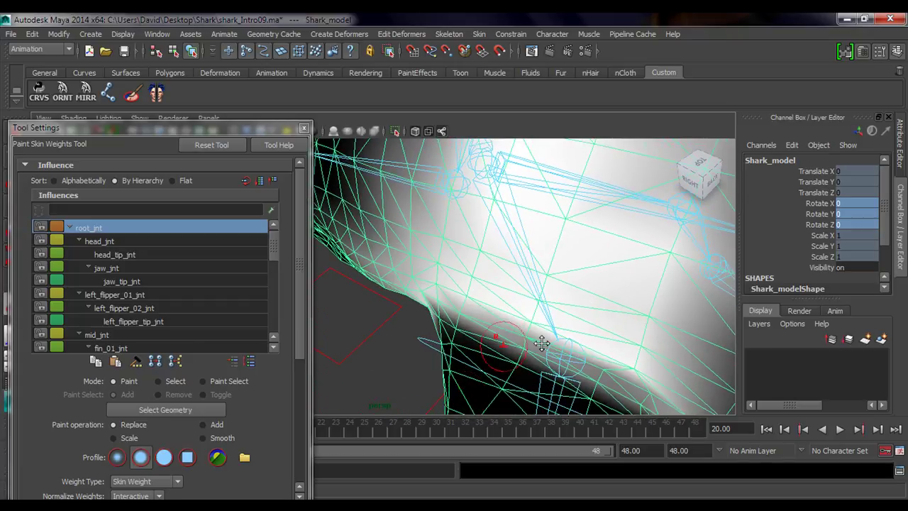
alt+drag(542, 344, 537, 186)
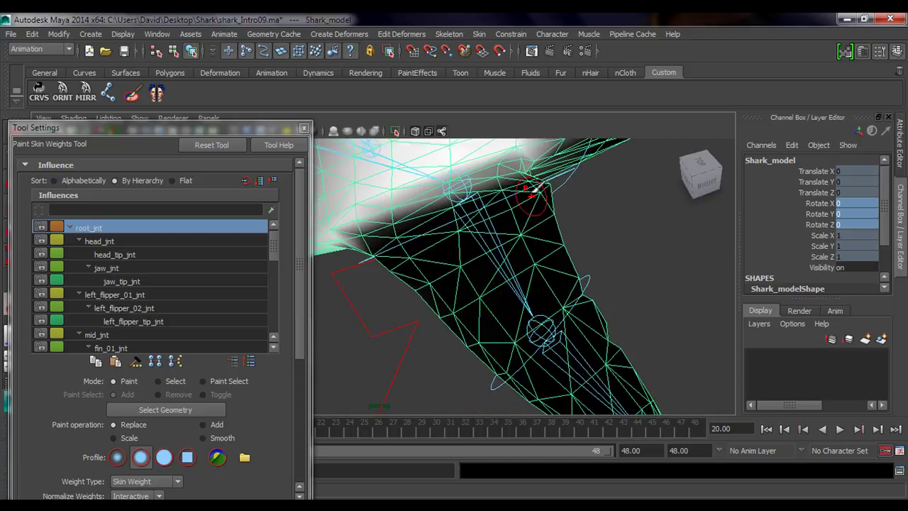
alt+drag(381, 255, 548, 298)
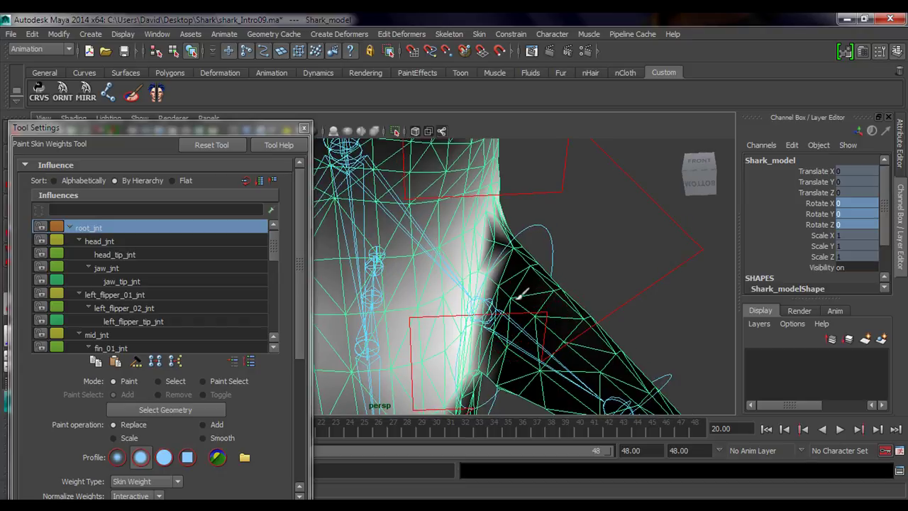
mouse_move(528, 256)
alt+mouse_down()
mouse_move(386, 361)
mouse_move(487, 294)
mouse_move(494, 315)
mouse_move(529, 336)
mouse_move(442, 314)
mouse_move(539, 361)
mouse_move(528, 333)
mouse_move(465, 342)
mouse_move(470, 313)
mouse_move(462, 306)
alt+mouse_up()
Rotate the left_flipper_01 control to test the cleaned base and undo several changes, leaving Rotate Z at about 19
key(q)
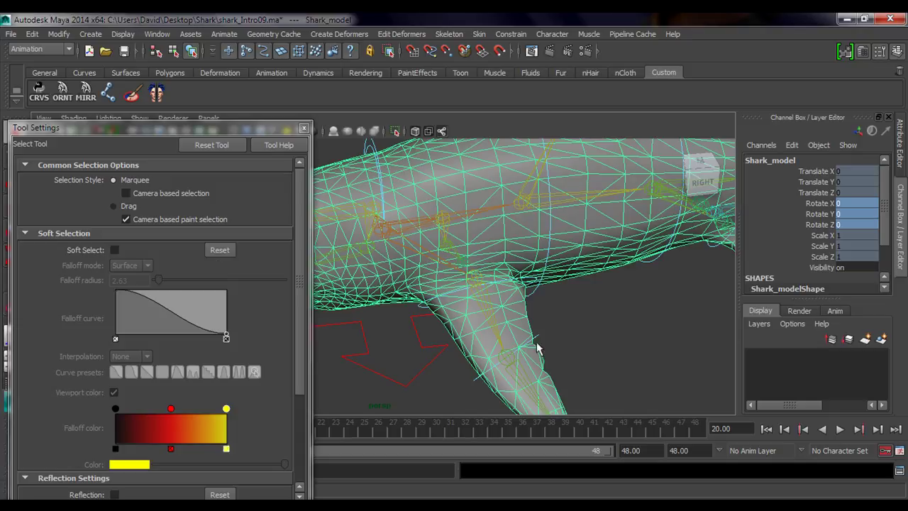
click(437, 298)
key(e)
drag(501, 258, 442, 342)
key(z)
key(z)
key(z)
key(z)
key(z)
key(z)
key(q)
Select the Shark_head control, test-rotate the head, and undo the rotation
alt+drag(516, 349, 521, 326)
alt+middle_drag(516, 228, 499, 253)
alt+drag(449, 332, 480, 363)
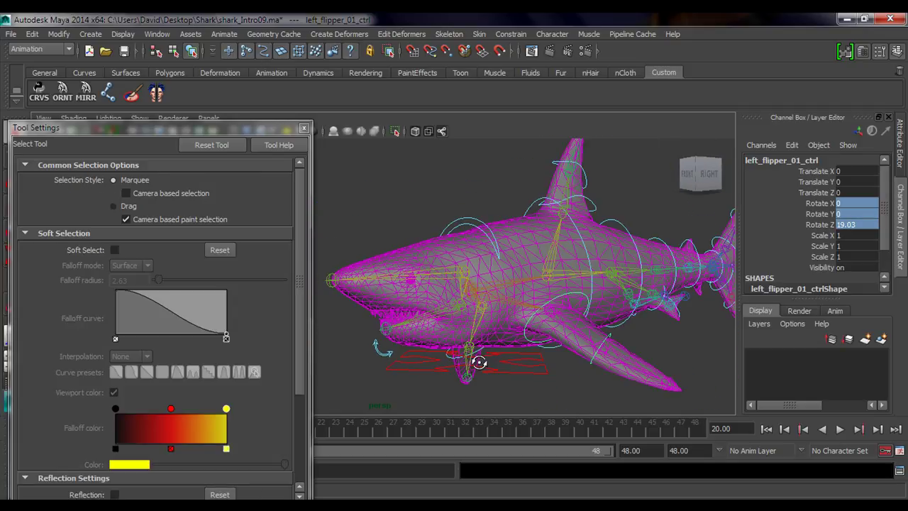
click(464, 226)
key(e)
drag(465, 242, 484, 262)
key(ctrl+z)
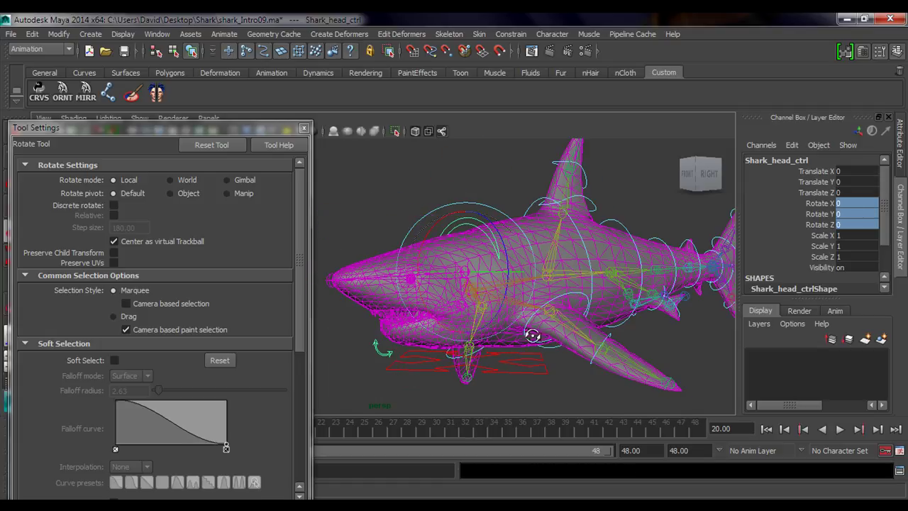
Select the jaw control and rotate it to open the mouth wide, with Rotate Z at about -33.4
alt+drag(532, 335, 448, 336)
click(458, 242)
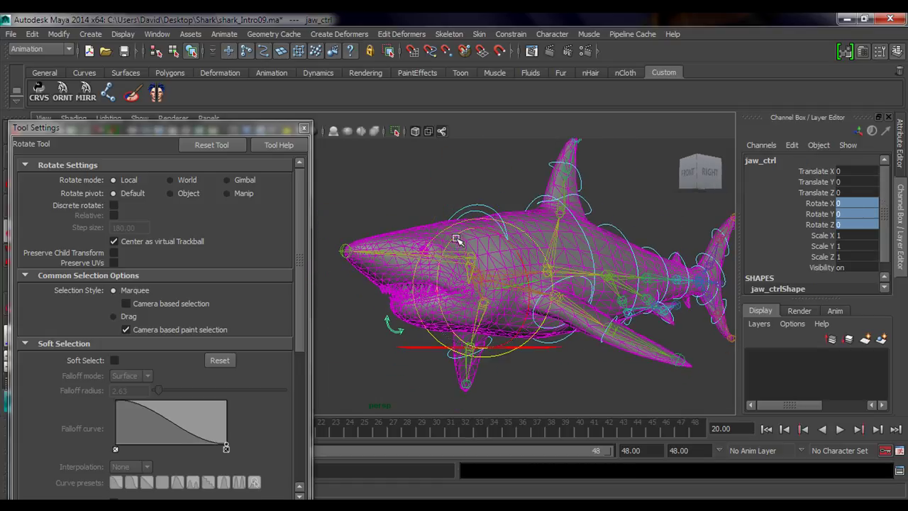
drag(447, 249, 449, 268)
alt+drag(529, 301, 459, 316)
alt+middle_drag(458, 321, 438, 348)
drag(461, 360, 476, 372)
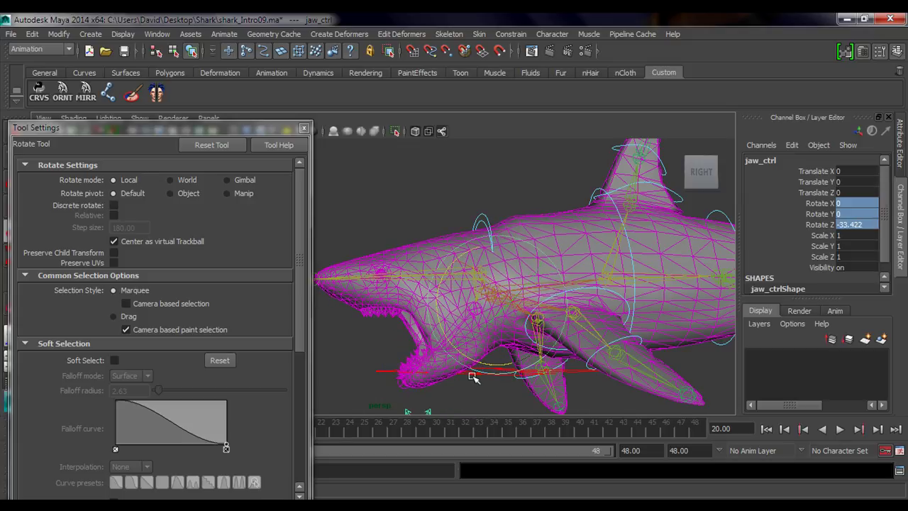
Select the shark mesh, start the Paint Skin Weights tool and choose jaw_jnt as the influence
key(q)
click(418, 252)
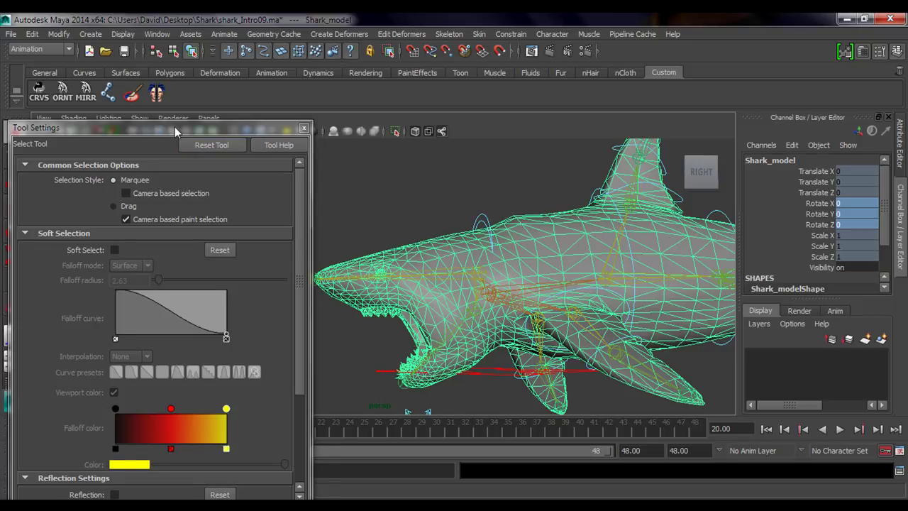
click(133, 95)
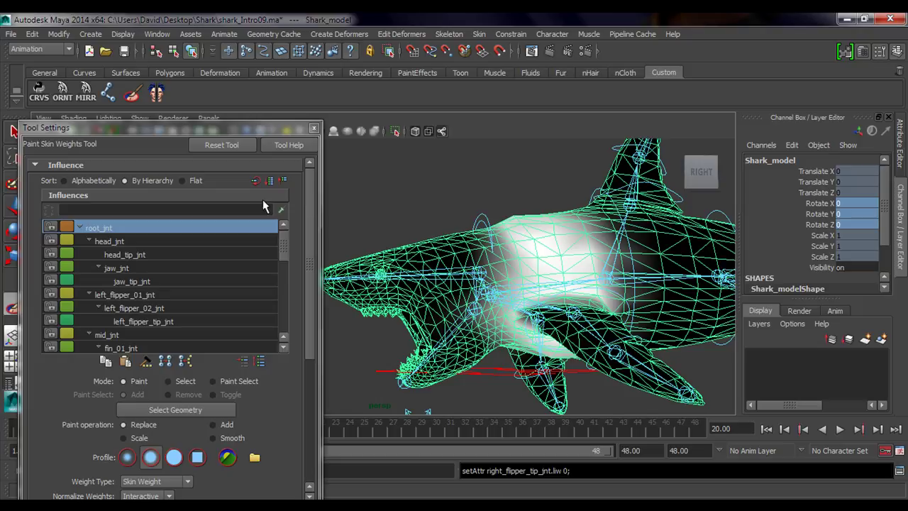
click(140, 268)
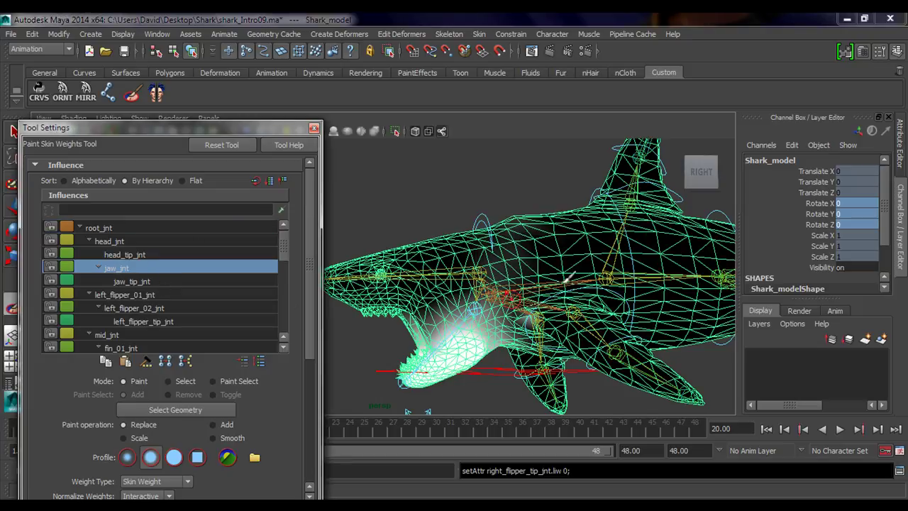
Set the paint operation to Smooth and examine the jaw_jnt weight falloff around the jaw hinge and throat from several sides
alt+drag(570, 277, 442, 286)
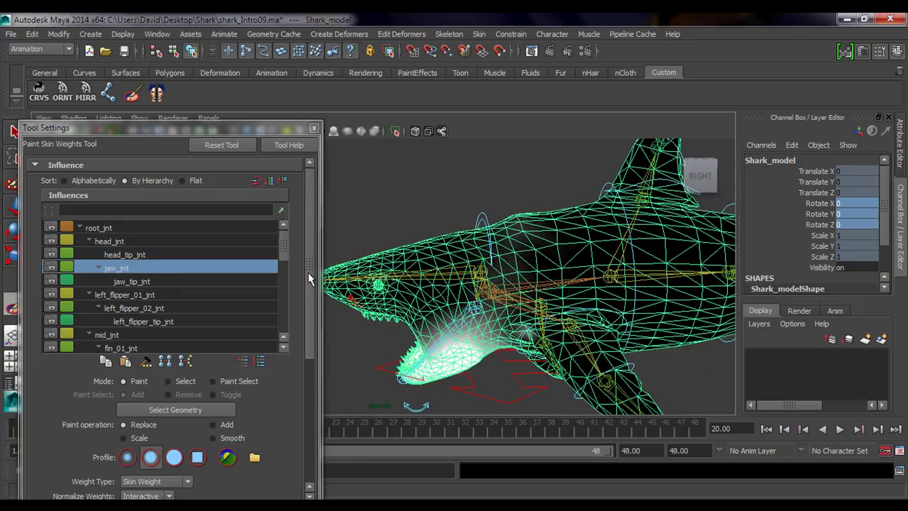
drag(308, 272, 308, 337)
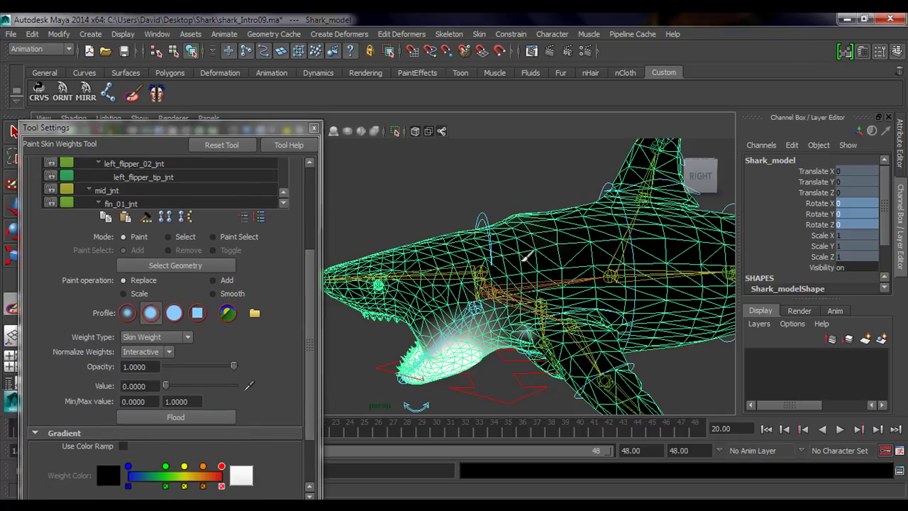
mouse_move(543, 237)
alt+mouse_down()
mouse_move(525, 231)
mouse_move(560, 244)
mouse_move(588, 277)
mouse_move(395, 243)
alt+mouse_up()
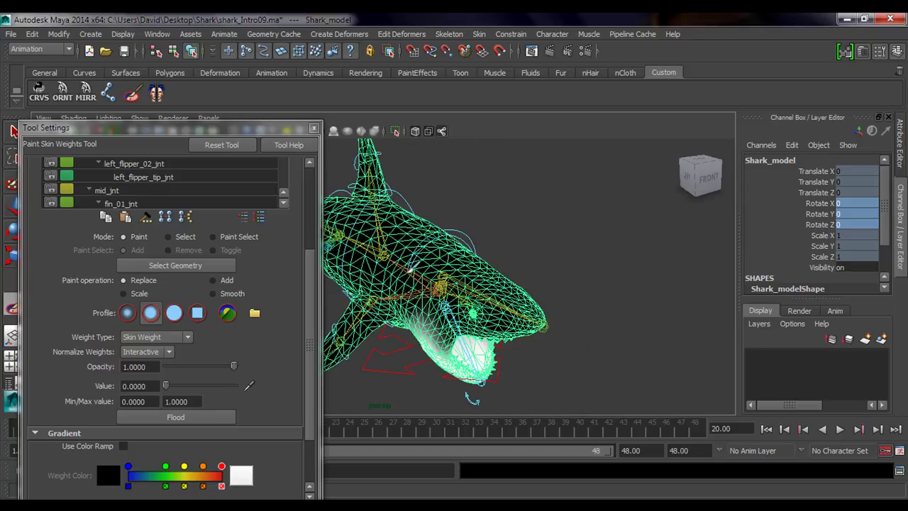
mouse_move(545, 242)
alt+mouse_down()
mouse_move(371, 255)
mouse_move(598, 261)
alt+mouse_up()
mouse_move(597, 295)
alt+mouse_down()
mouse_move(551, 274)
mouse_move(510, 282)
alt+mouse_up()
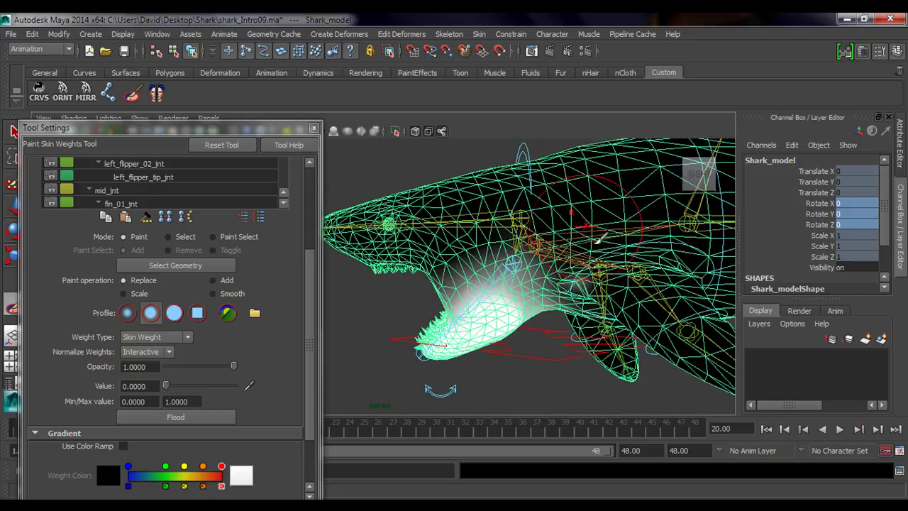
alt+drag(635, 291, 558, 286)
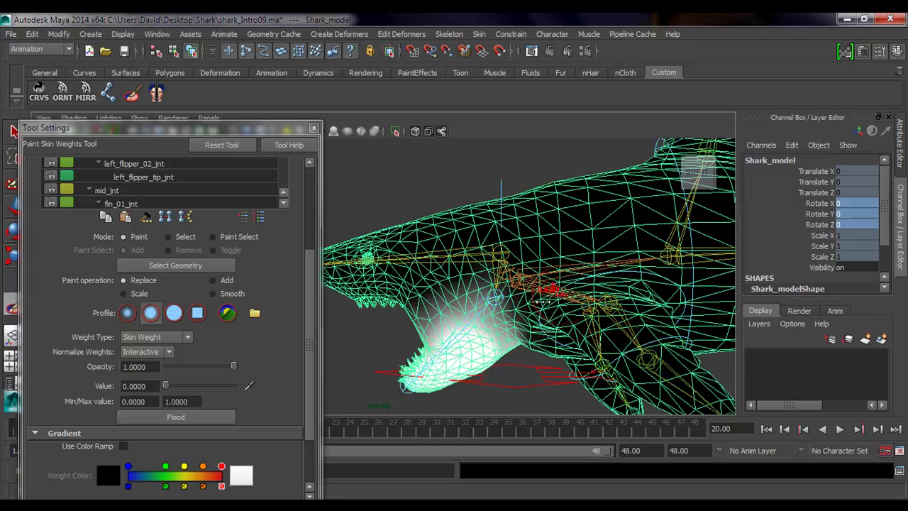
alt+drag(539, 322, 424, 376)
click(213, 294)
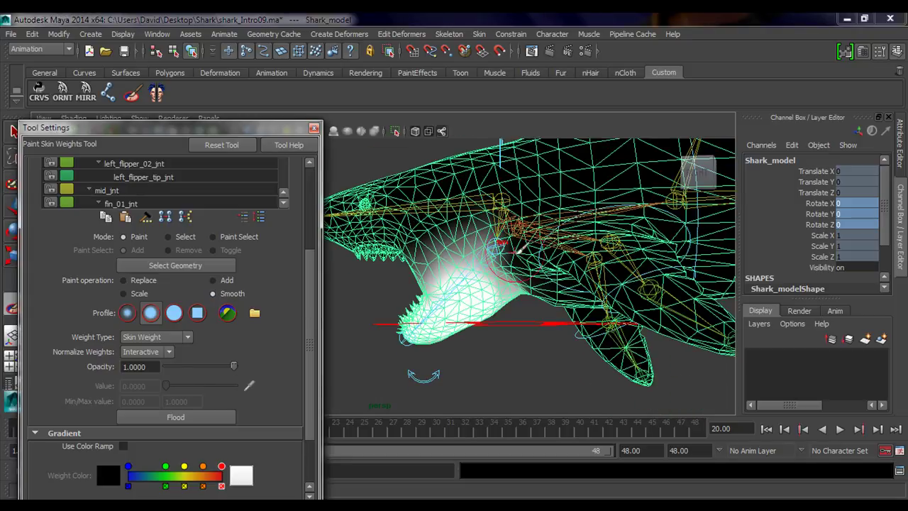
alt+right_drag(509, 258, 543, 296)
alt+drag(543, 296, 517, 263)
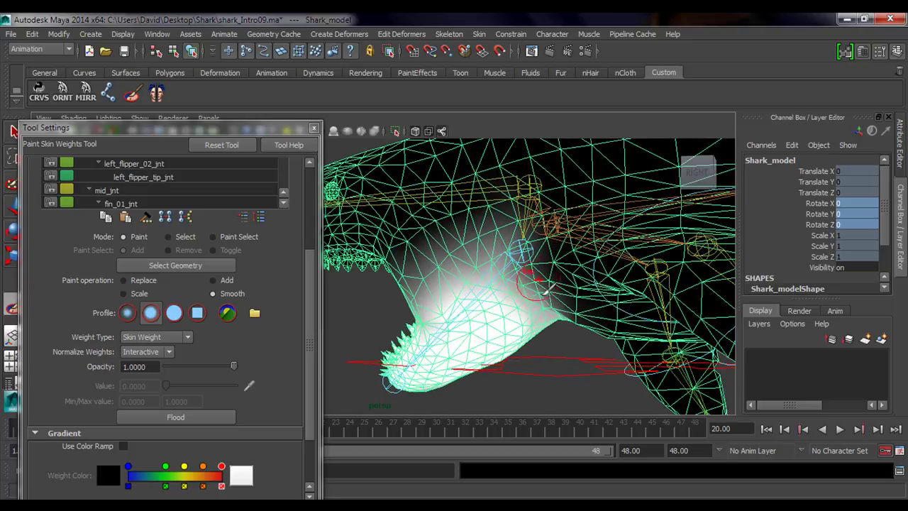
alt+drag(544, 320, 413, 374)
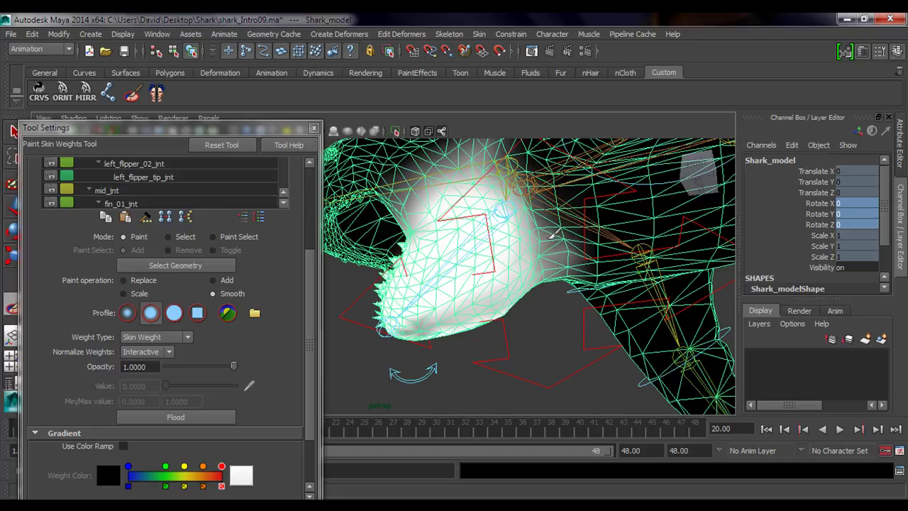
mouse_move(548, 224)
alt+mouse_down()
mouse_move(545, 318)
mouse_move(454, 278)
mouse_move(491, 287)
mouse_move(476, 327)
mouse_move(445, 327)
alt+mouse_up()
Select the jaw control, test-rotate it, reset its Rotate Z to 0 to close the mouth, and deselect it
key(q)
click(451, 381)
key(e)
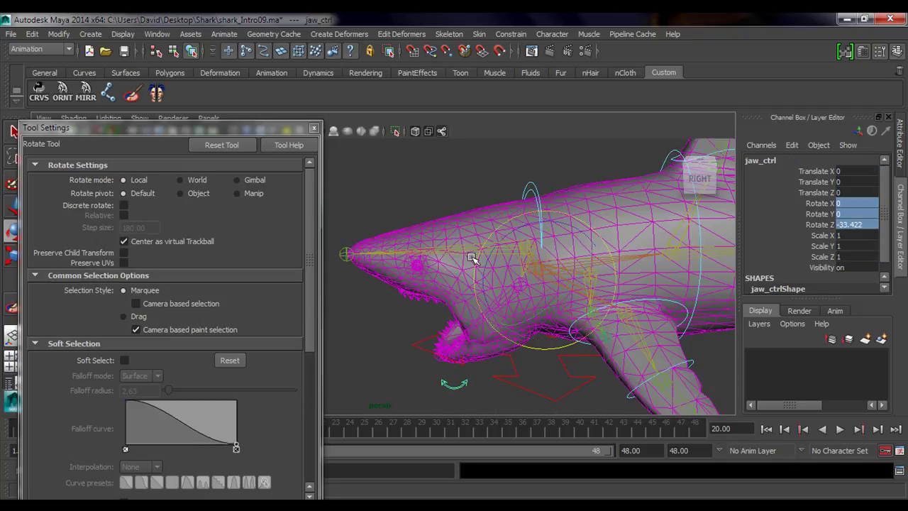
drag(491, 253, 508, 270)
mouse_move(502, 313)
mouse_down()
mouse_move(500, 323)
mouse_move(508, 321)
mouse_up()
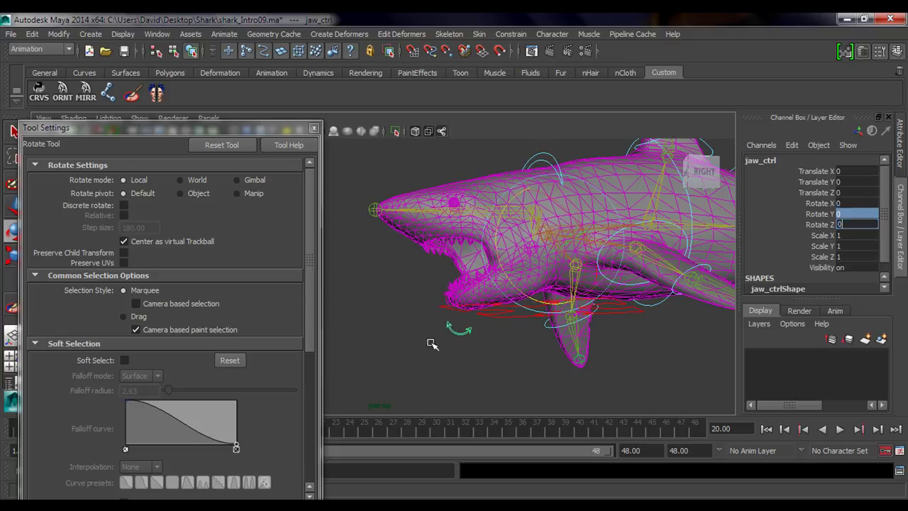
click(469, 356)
mouse_move(569, 321)
alt+right_down()
mouse_move(523, 333)
mouse_move(561, 326)
alt+right_up()
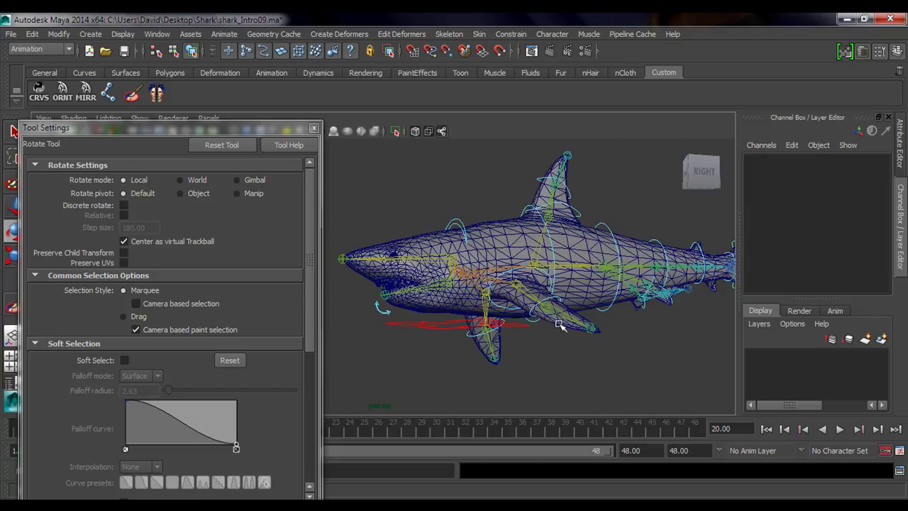
Select the left_flipper_01 control, clear its Z rotation to return the flipper to its rest pose, and deselect it
key(q)
alt+drag(561, 327, 508, 319)
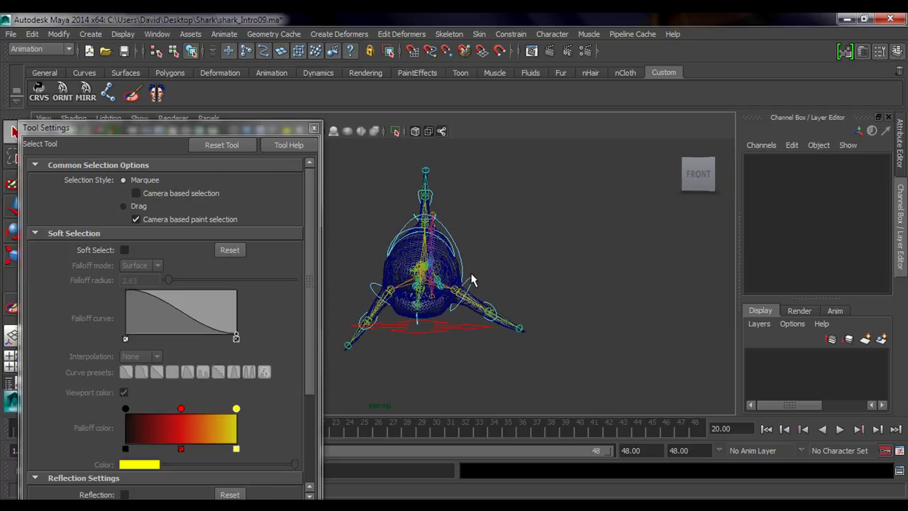
click(473, 281)
alt+middle_drag(526, 294, 534, 288)
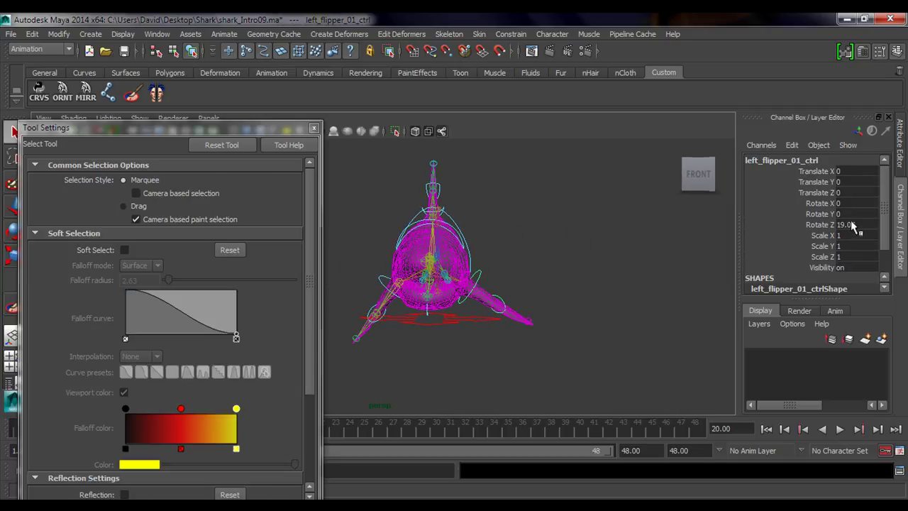
alt+drag(478, 280, 543, 309)
click(443, 209)
Close the Tool Settings window to free the view of the whole shark
alt+drag(461, 335, 531, 319)
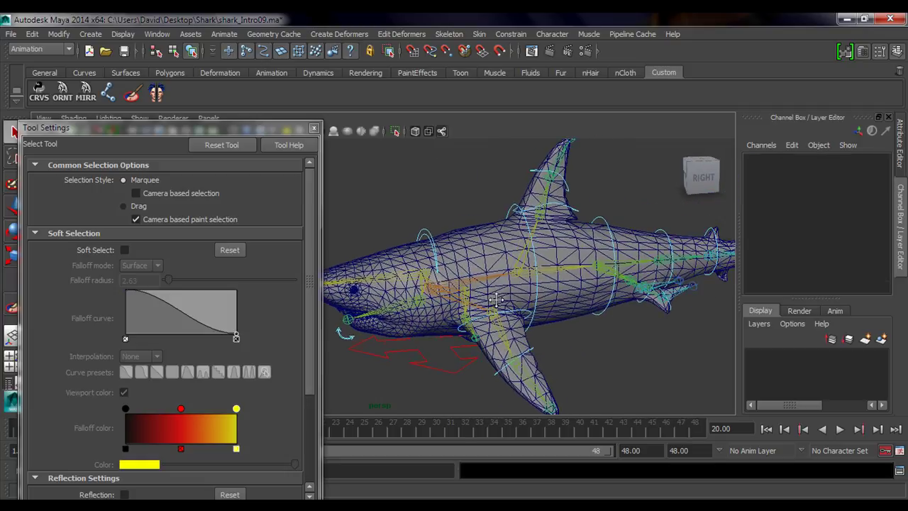
alt+right_drag(567, 315, 547, 310)
alt+middle_drag(547, 310, 504, 313)
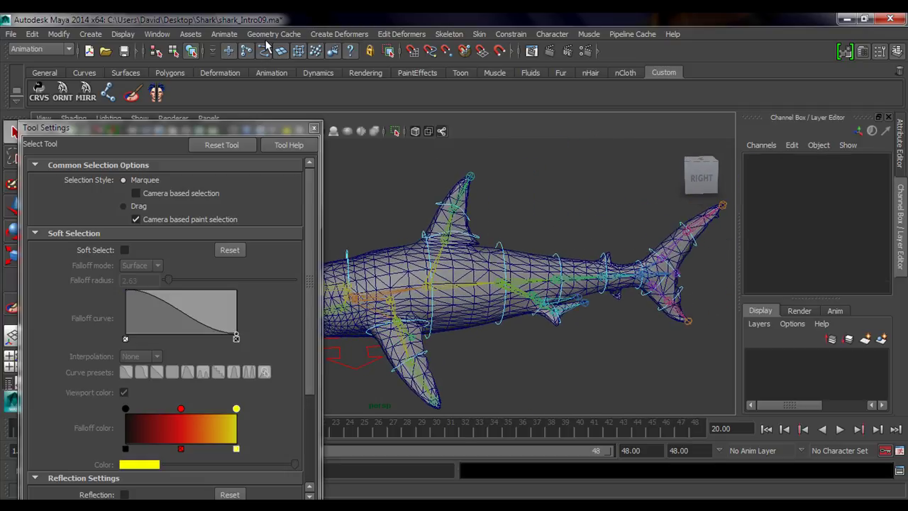
click(314, 132)
Select the tail controls through Shark_tail03, rotate them together to test the sideways bend, and clear their Y rotation
alt+drag(432, 246, 364, 237)
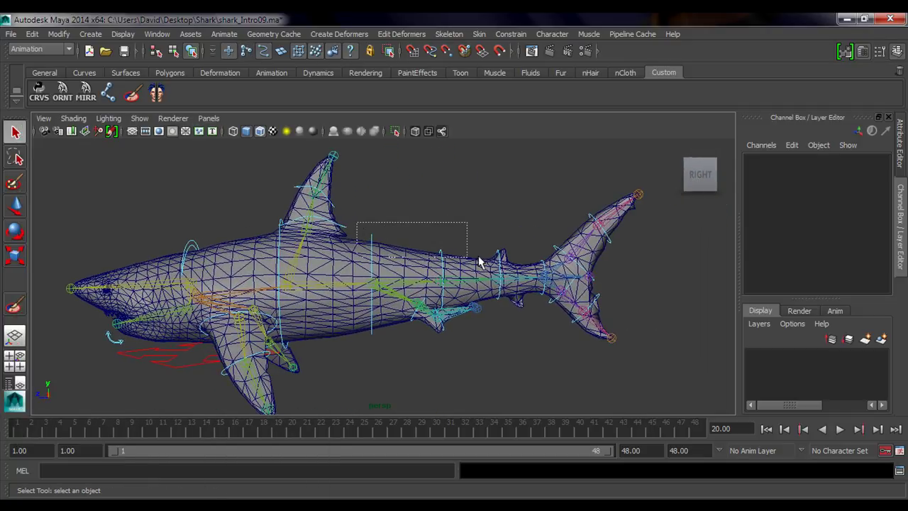
key(e)
drag(507, 264, 475, 353)
middle_drag(475, 353, 512, 349)
click(306, 254)
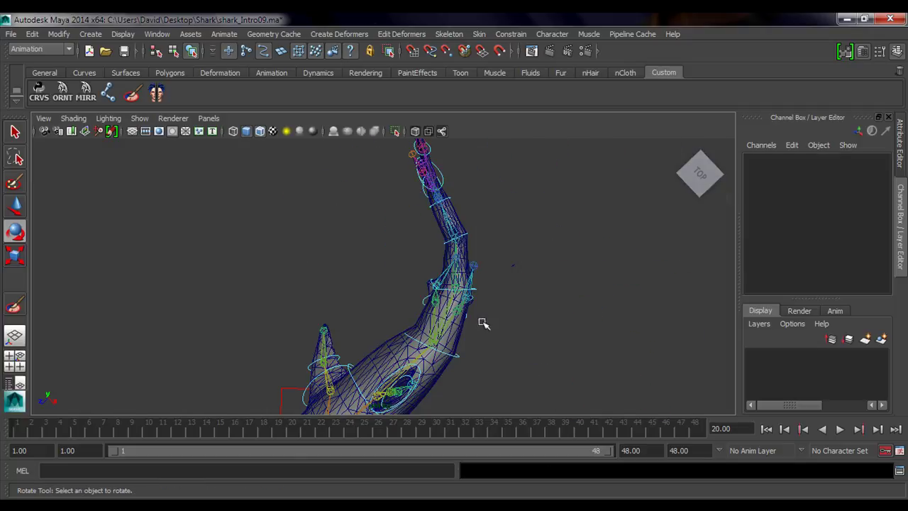
alt+drag(482, 324, 338, 299)
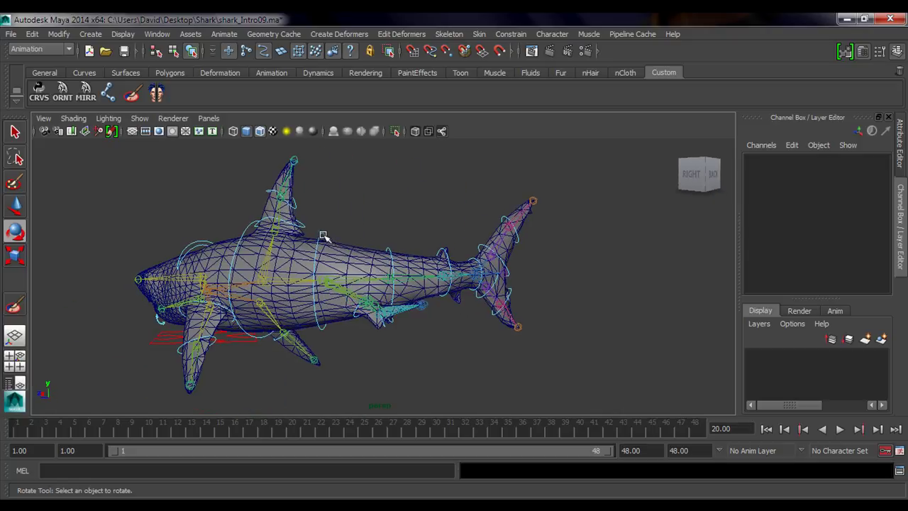
drag(449, 256, 450, 257)
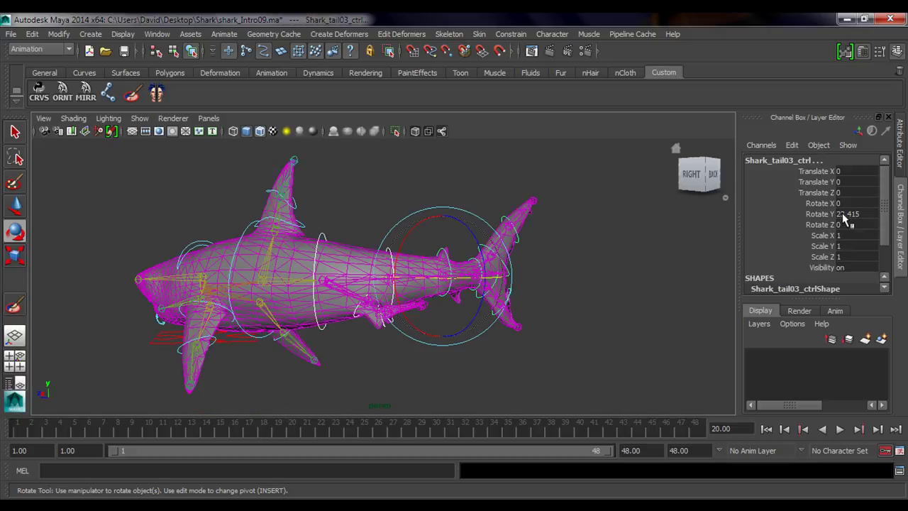
key(Return)
click(451, 188)
Select the Shark_head control, rotate the head freely to test its deformation, and undo the rotation
alt+middle_drag(273, 270, 371, 286)
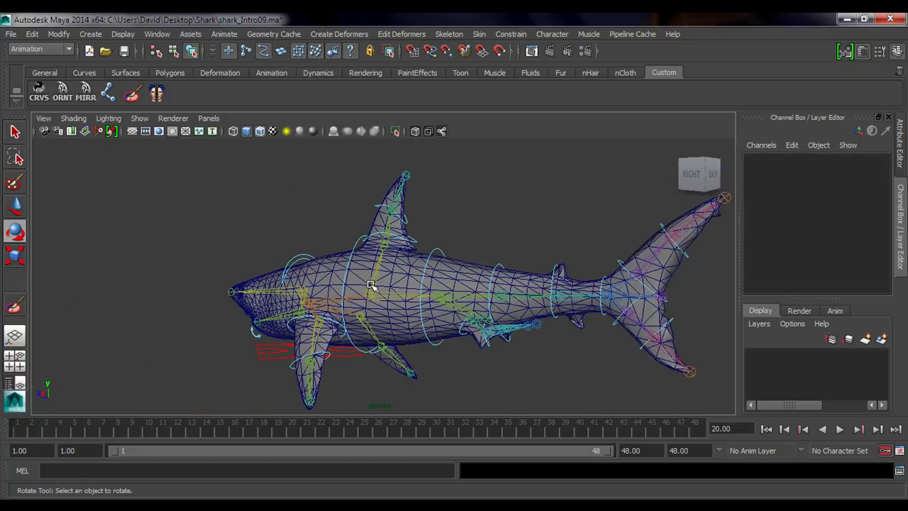
key(q)
alt+drag(371, 286, 418, 323)
click(311, 229)
alt+middle_drag(351, 293, 386, 325)
key(e)
mouse_move(348, 270)
mouse_down()
mouse_move(356, 248)
mouse_move(316, 283)
mouse_move(348, 255)
mouse_move(365, 263)
mouse_move(353, 251)
mouse_move(348, 271)
mouse_move(345, 257)
mouse_up()
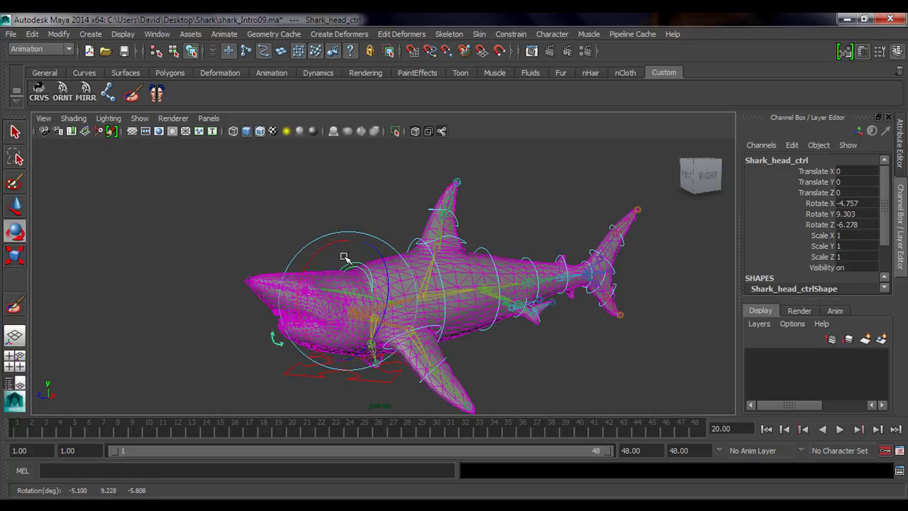
key(ctrl+z)
Select the jaw control, test-rotate it to a Rotate Z of 1.66, and turn on textured display in the viewport
click(279, 360)
alt+middle_drag(363, 331, 392, 303)
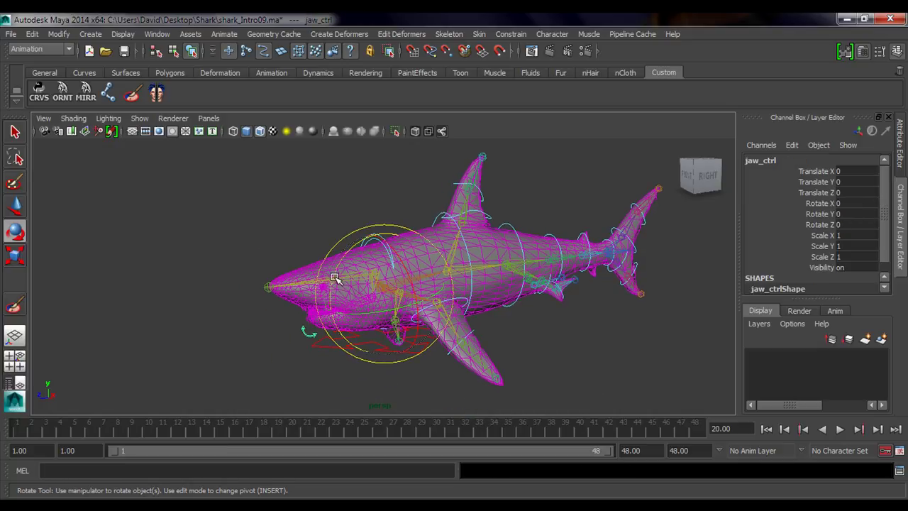
drag(347, 289, 338, 273)
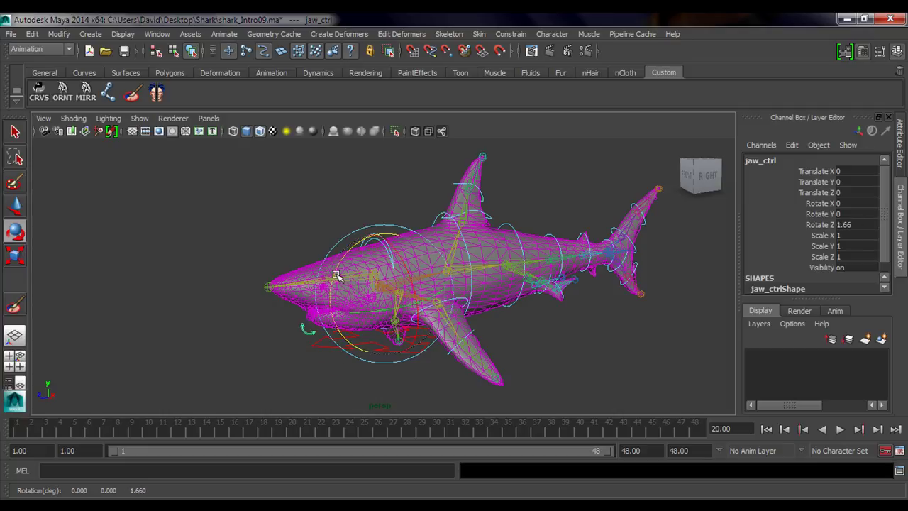
alt+drag(274, 311, 268, 290)
scroll(267, 290, up, 4)
click(273, 131)
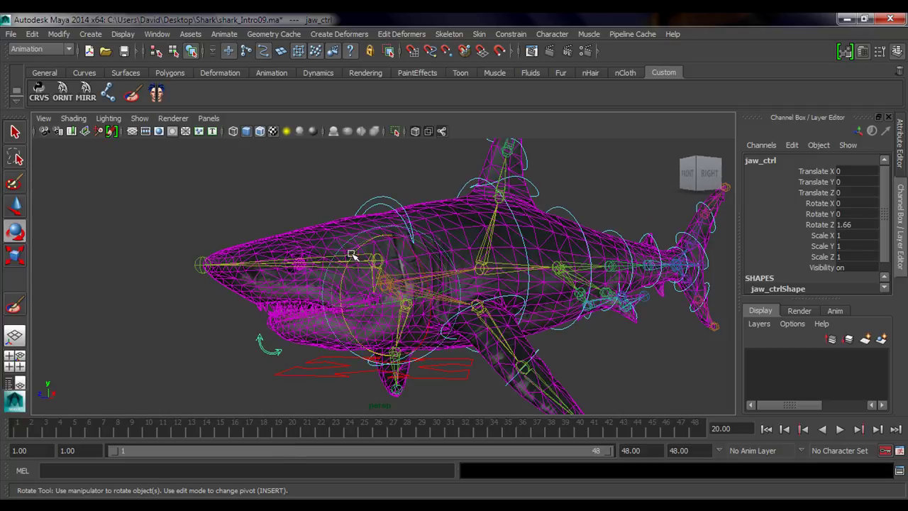
Rotate the jaw control repeatedly to open and close the mouth, leaving Rotate Z at about -27.4
drag(352, 255, 348, 268)
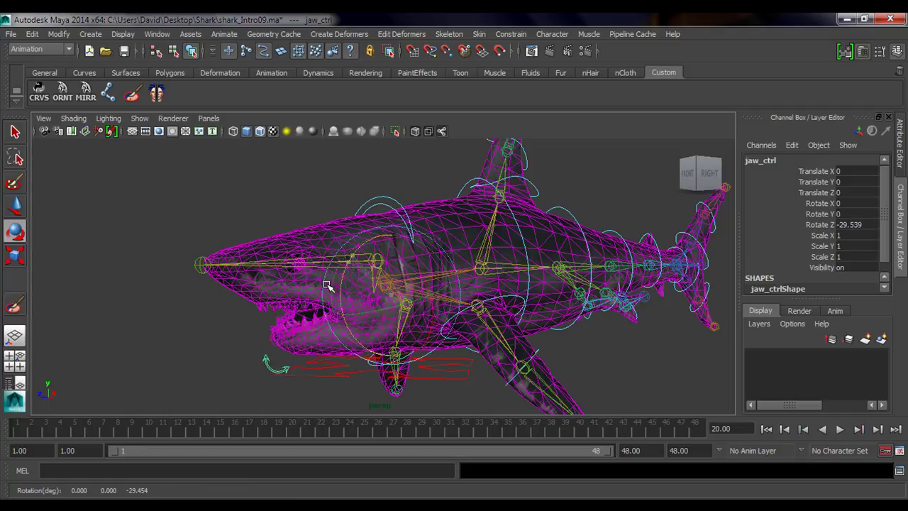
mouse_move(341, 261)
mouse_down()
mouse_move(332, 278)
mouse_move(342, 250)
mouse_up()
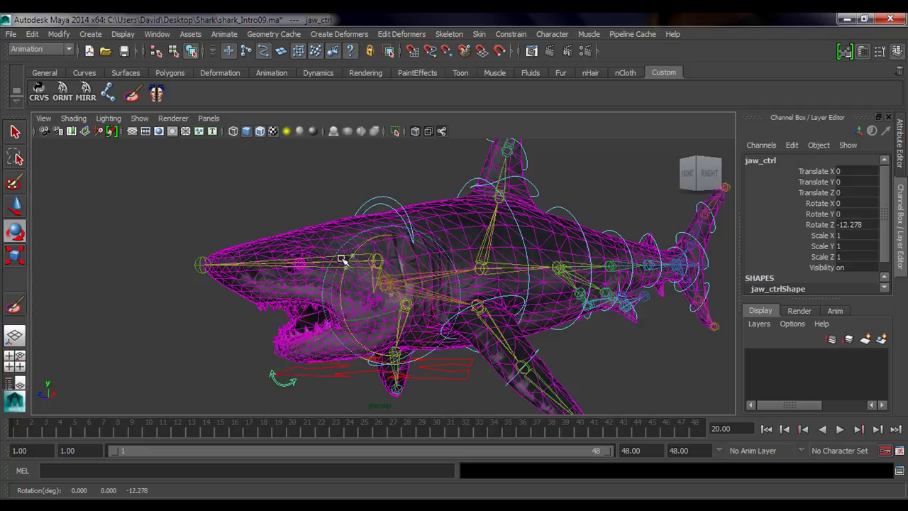
drag(338, 284, 344, 253)
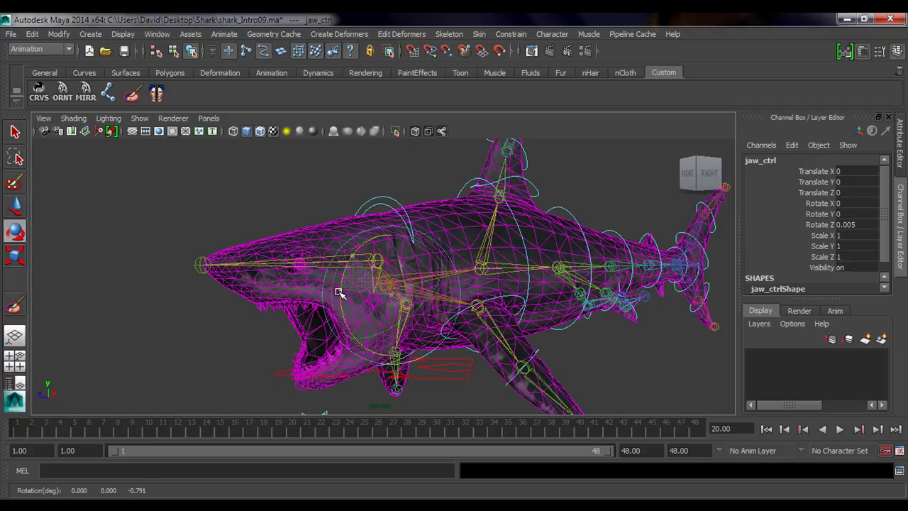
mouse_move(342, 291)
mouse_down()
mouse_move(343, 259)
mouse_move(332, 277)
mouse_up()
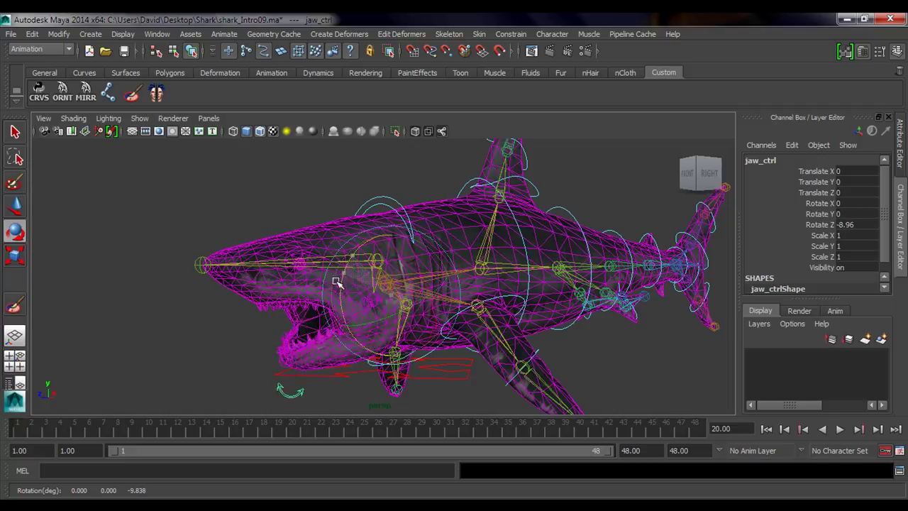
drag(339, 281, 348, 255)
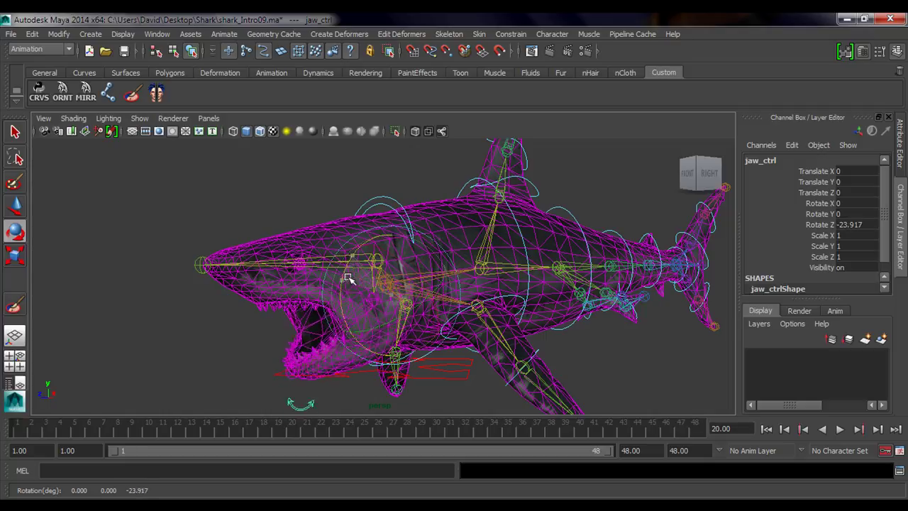
drag(356, 247, 353, 285)
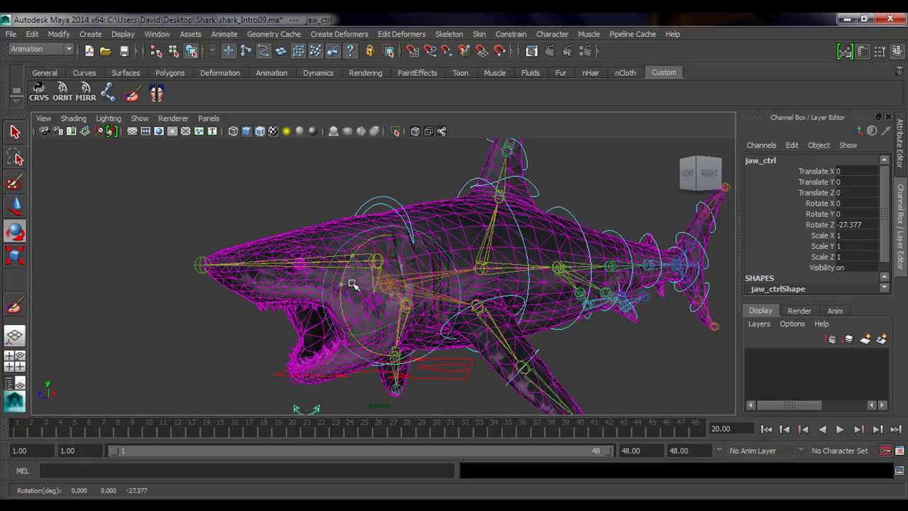